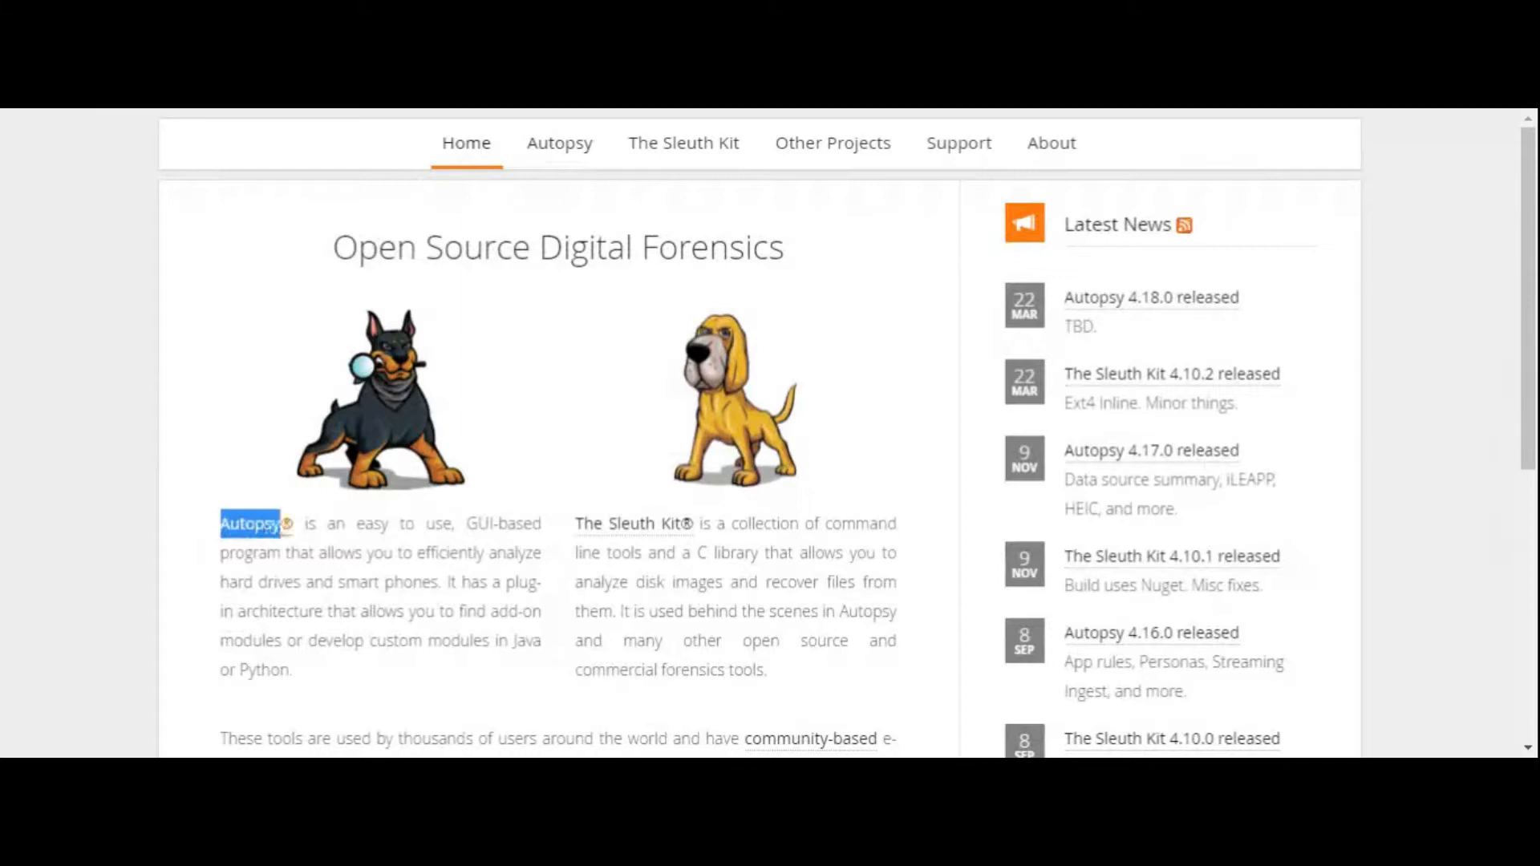
- Open the Autopsy page of the forensics site and read through its feature overview
left_click_drag(567, 528, 701, 527)
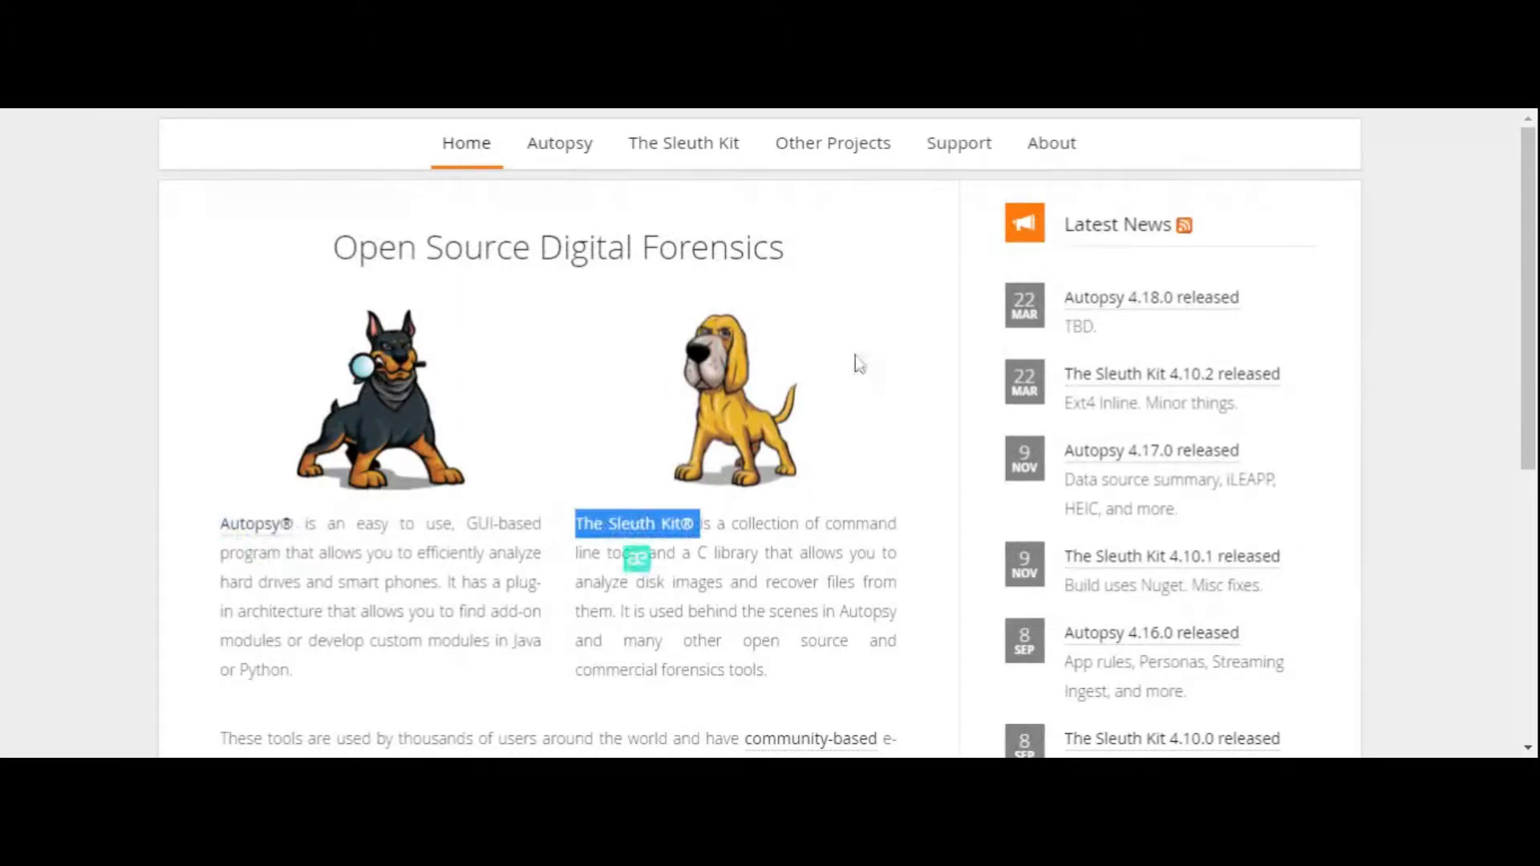
left_click(585, 152)
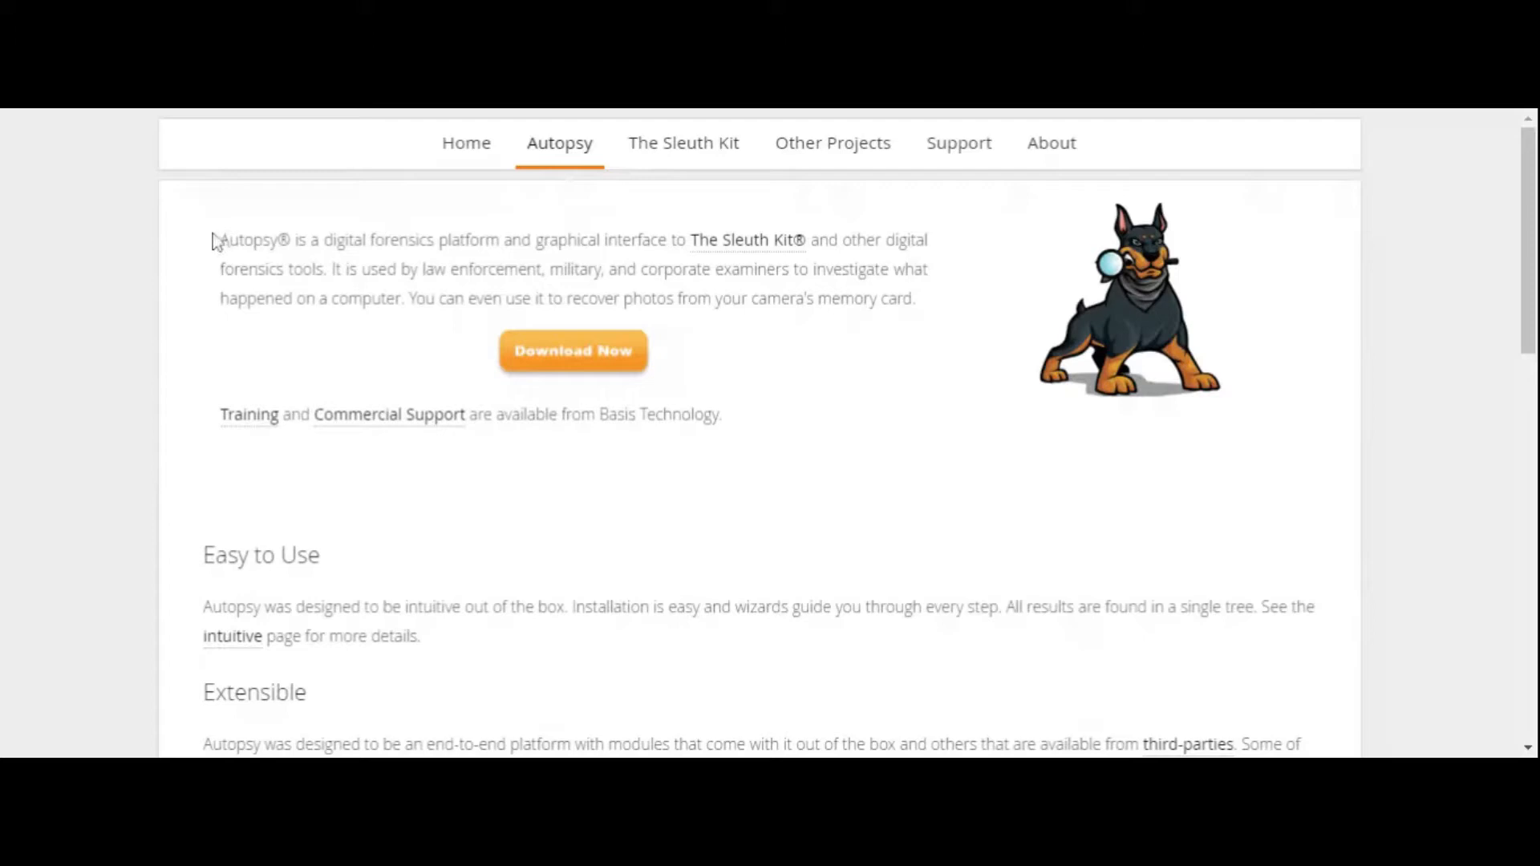
scroll(781, 550, "down", 3)
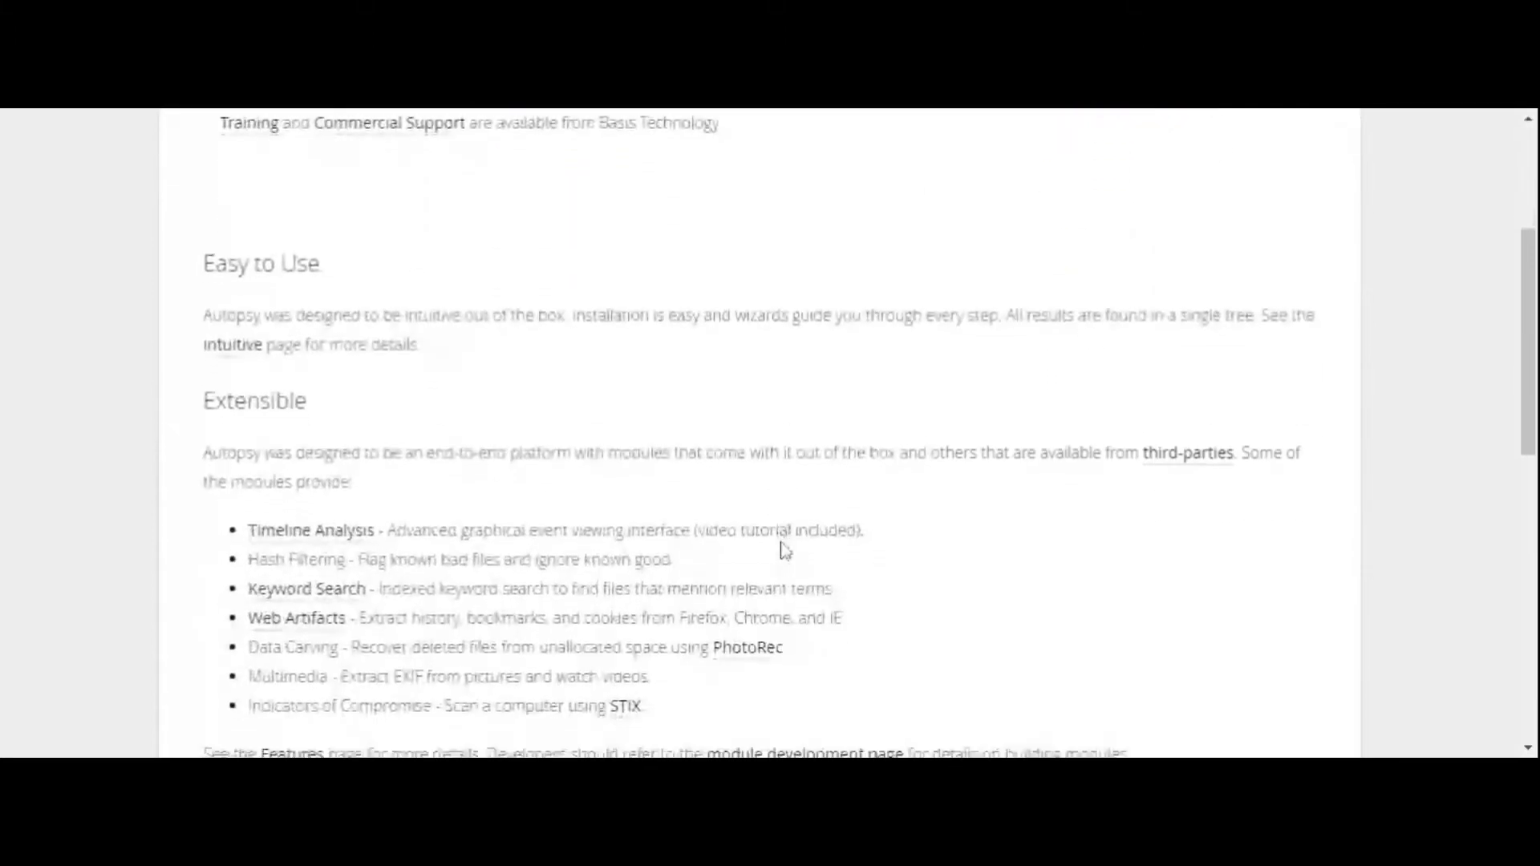
scroll(784, 550, "down", 1)
scroll(785, 551, "down", 2)
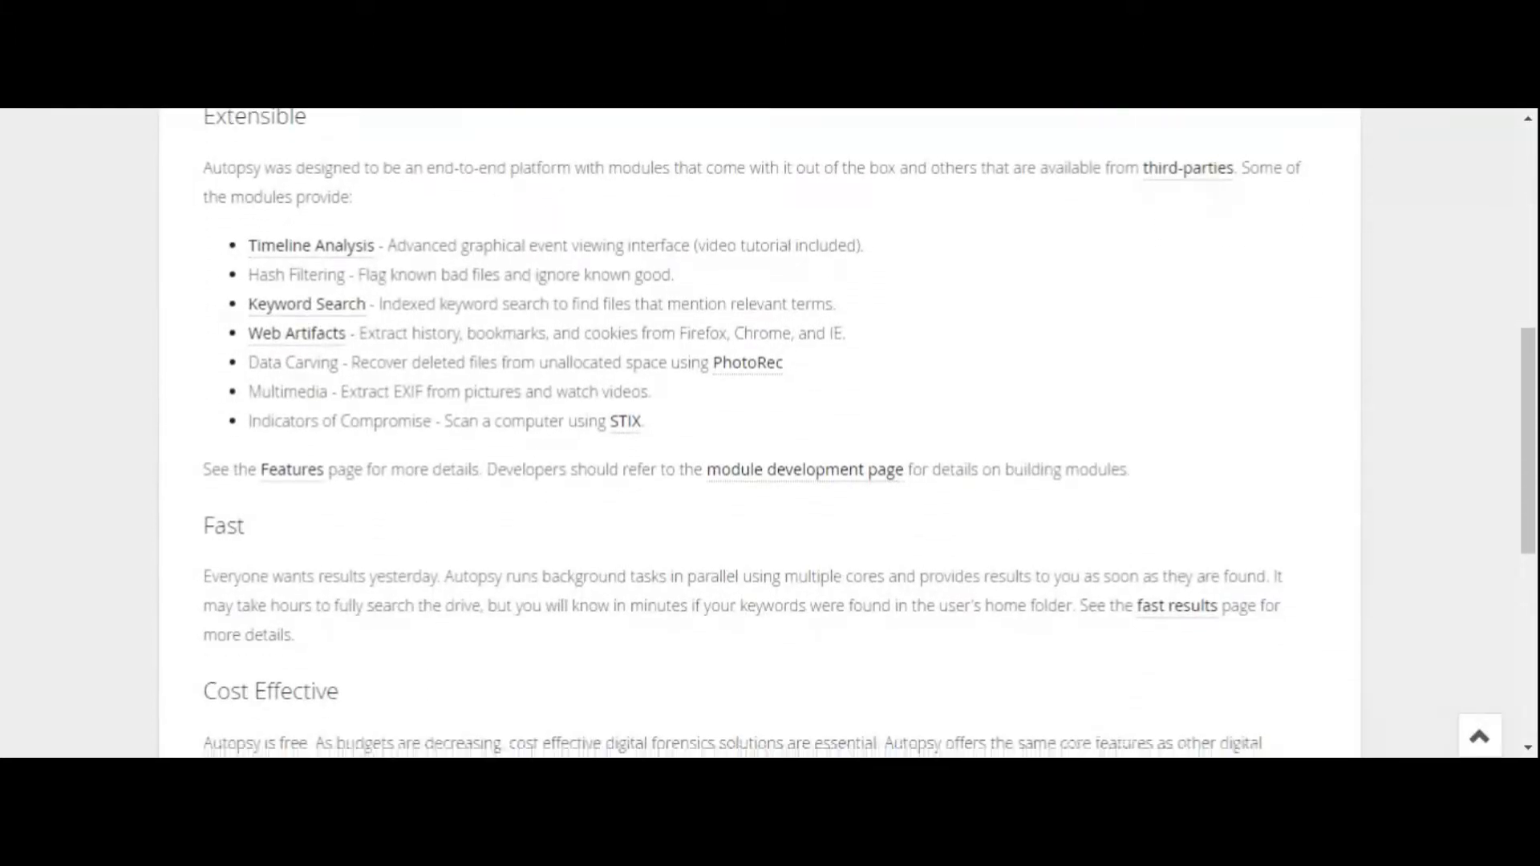
scroll(784, 551, "down", 3)
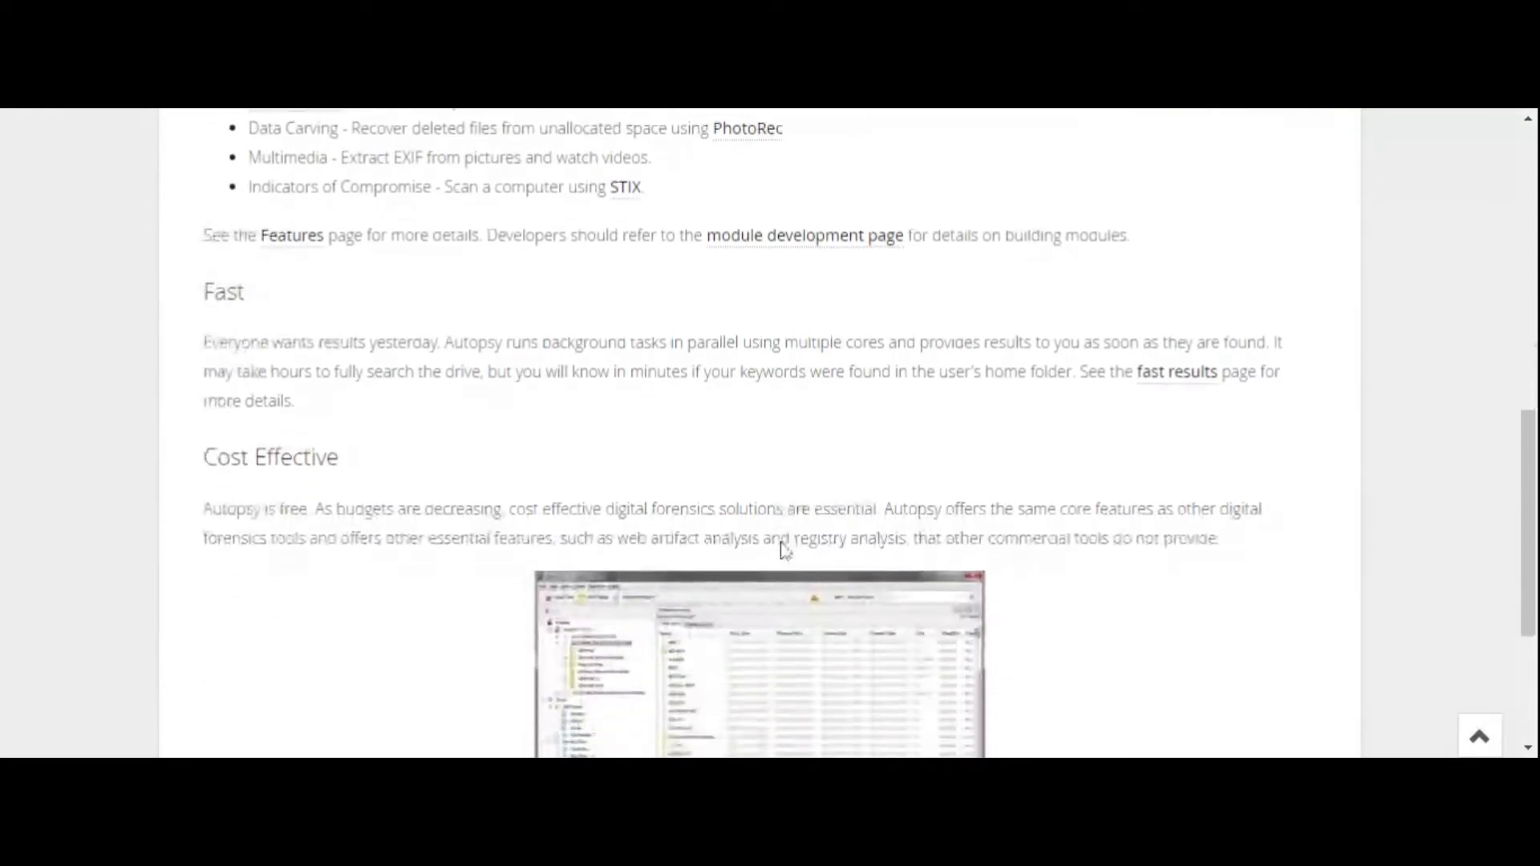
scroll(785, 550, "down", 3)
scroll(783, 552, "up", 12)
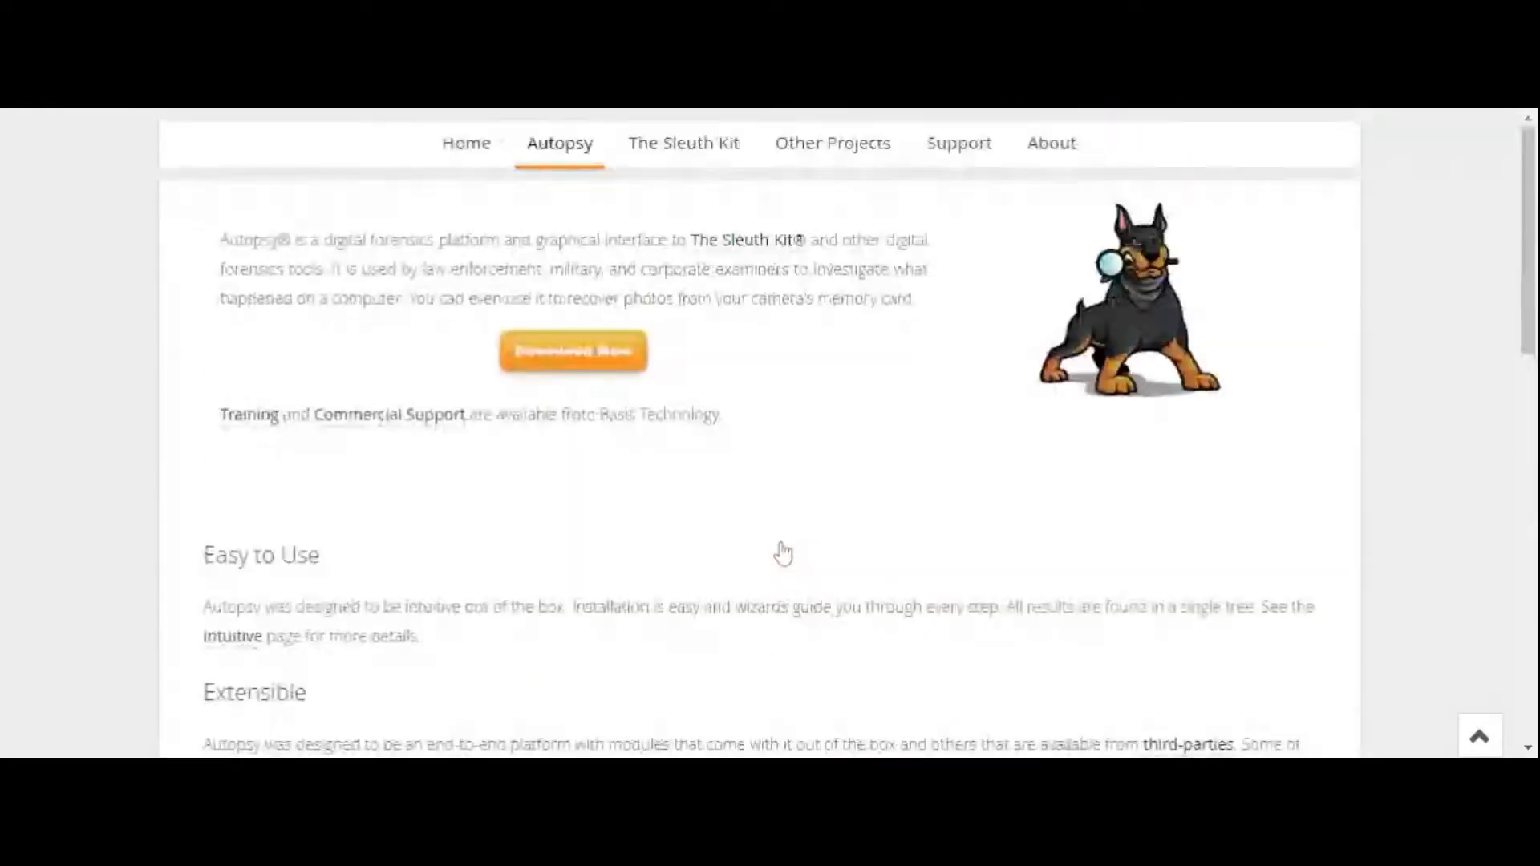
- Open the page about The Sleuth Kit and read its overview
left_click(692, 149)
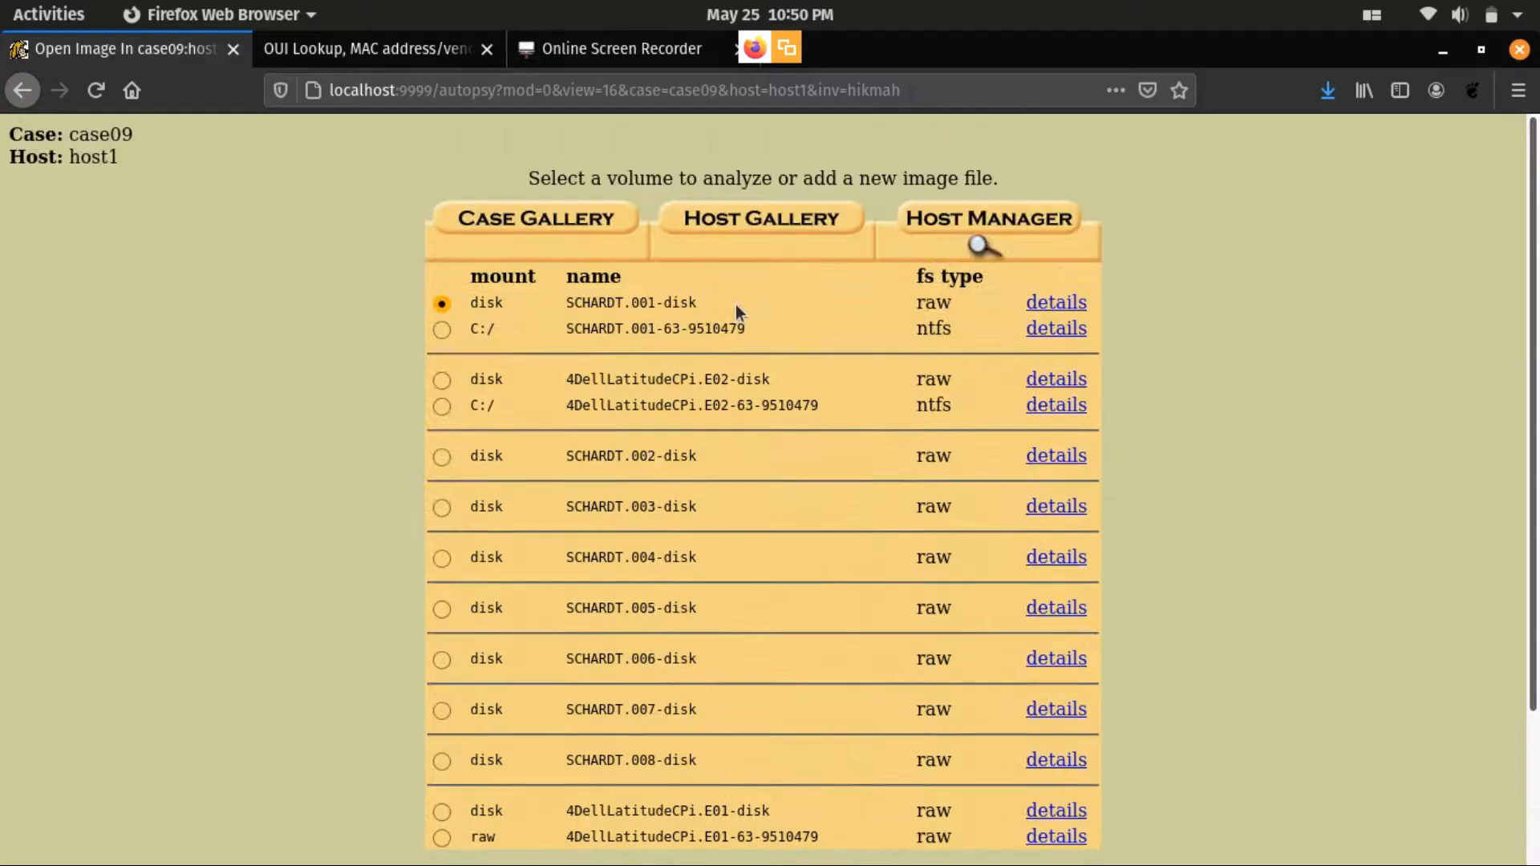
scroll(816, 474, "down", 3)
scroll(1241, 522, "up", 3)
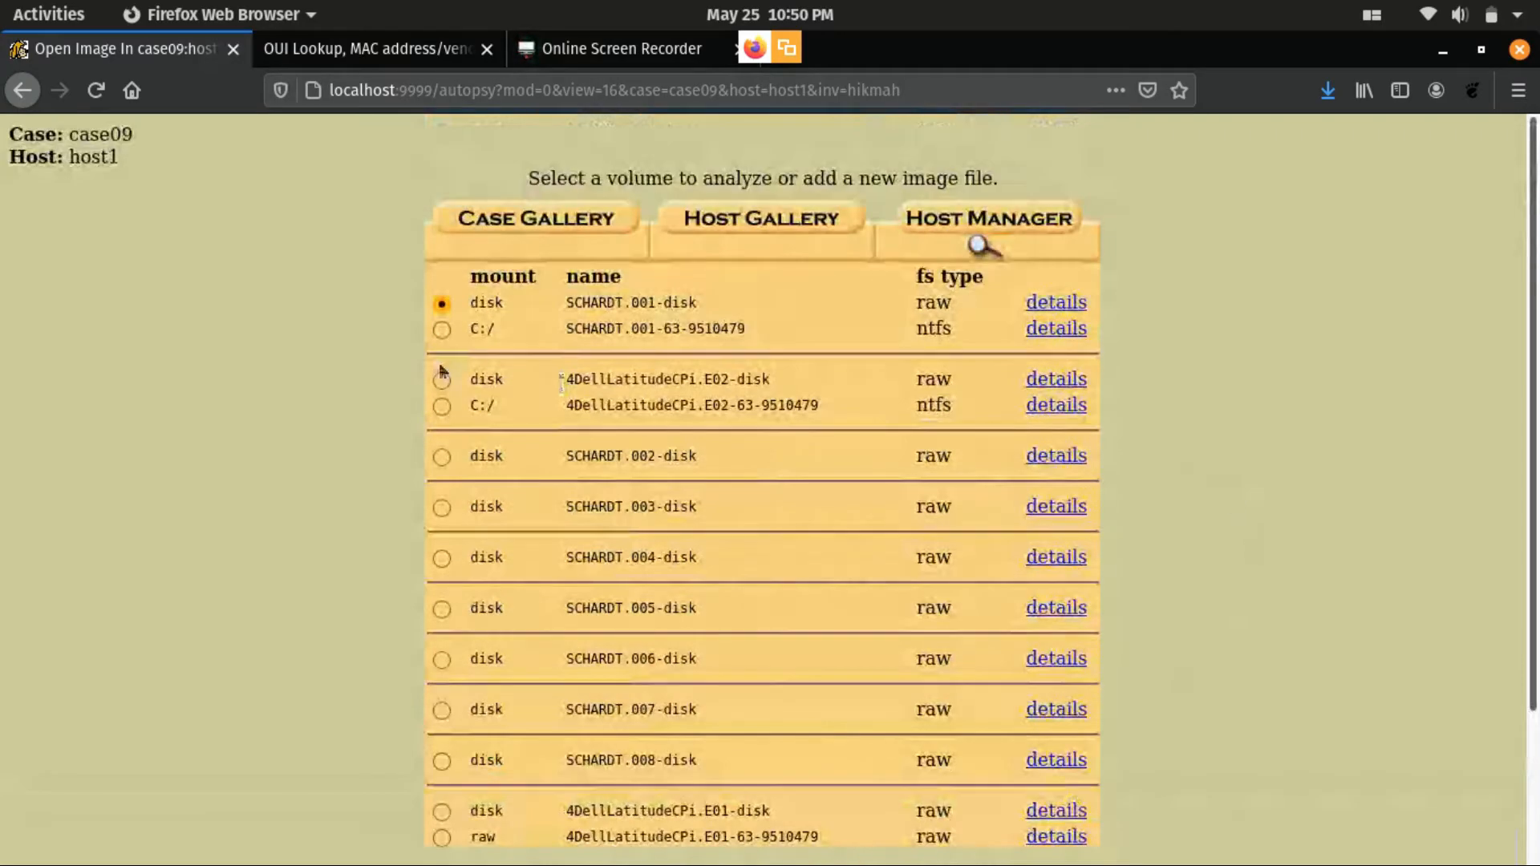
- Select the C:/ volume SCHARDT.001-63-9510479 on host1 of case09 and start analyzing it
left_click(442, 329)
scroll(442, 329, "down", 3)
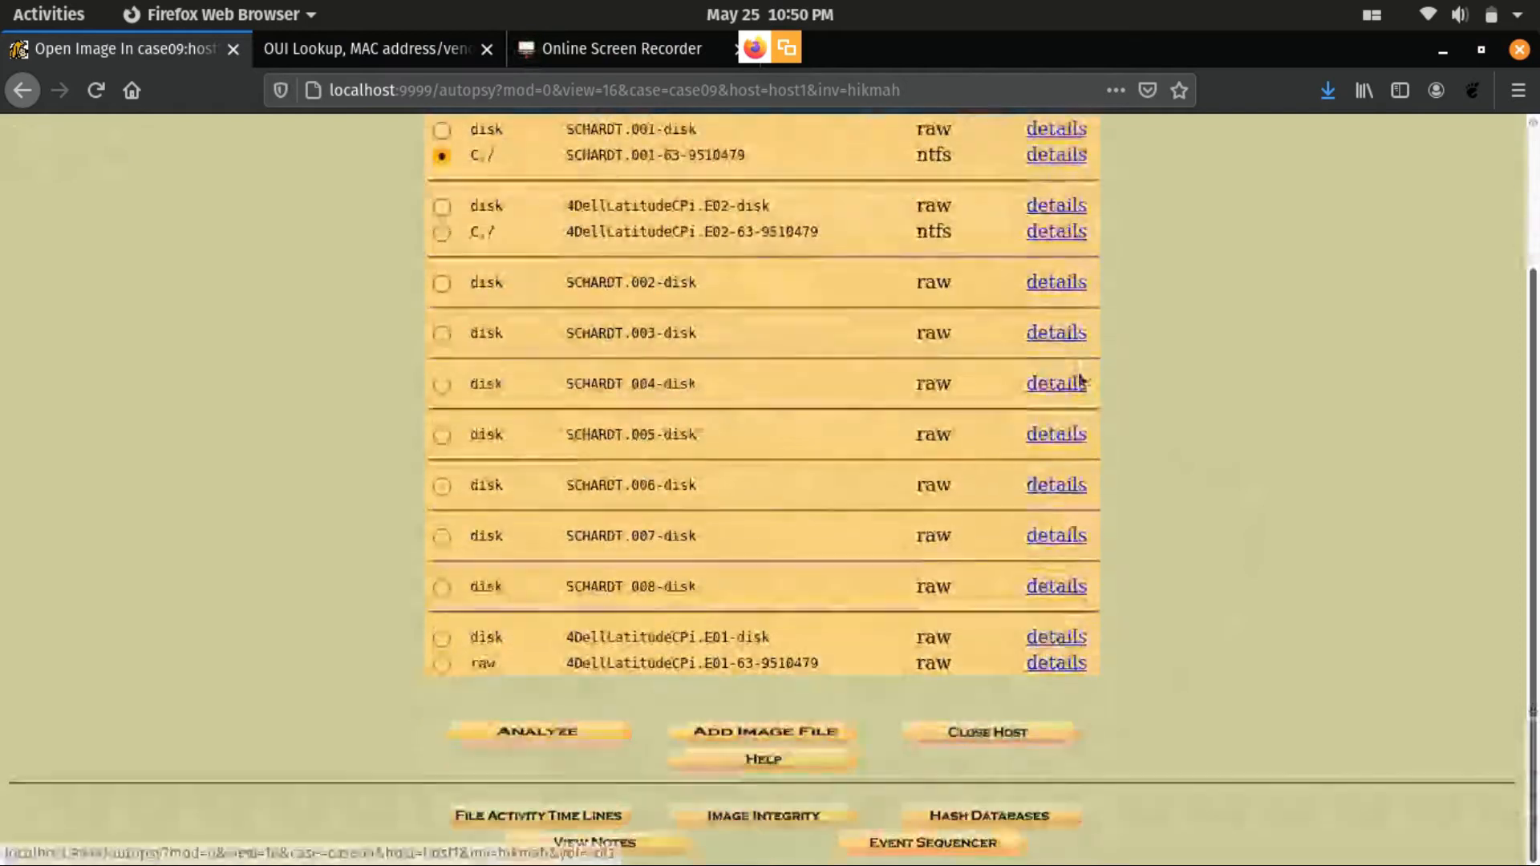
left_click(518, 734)
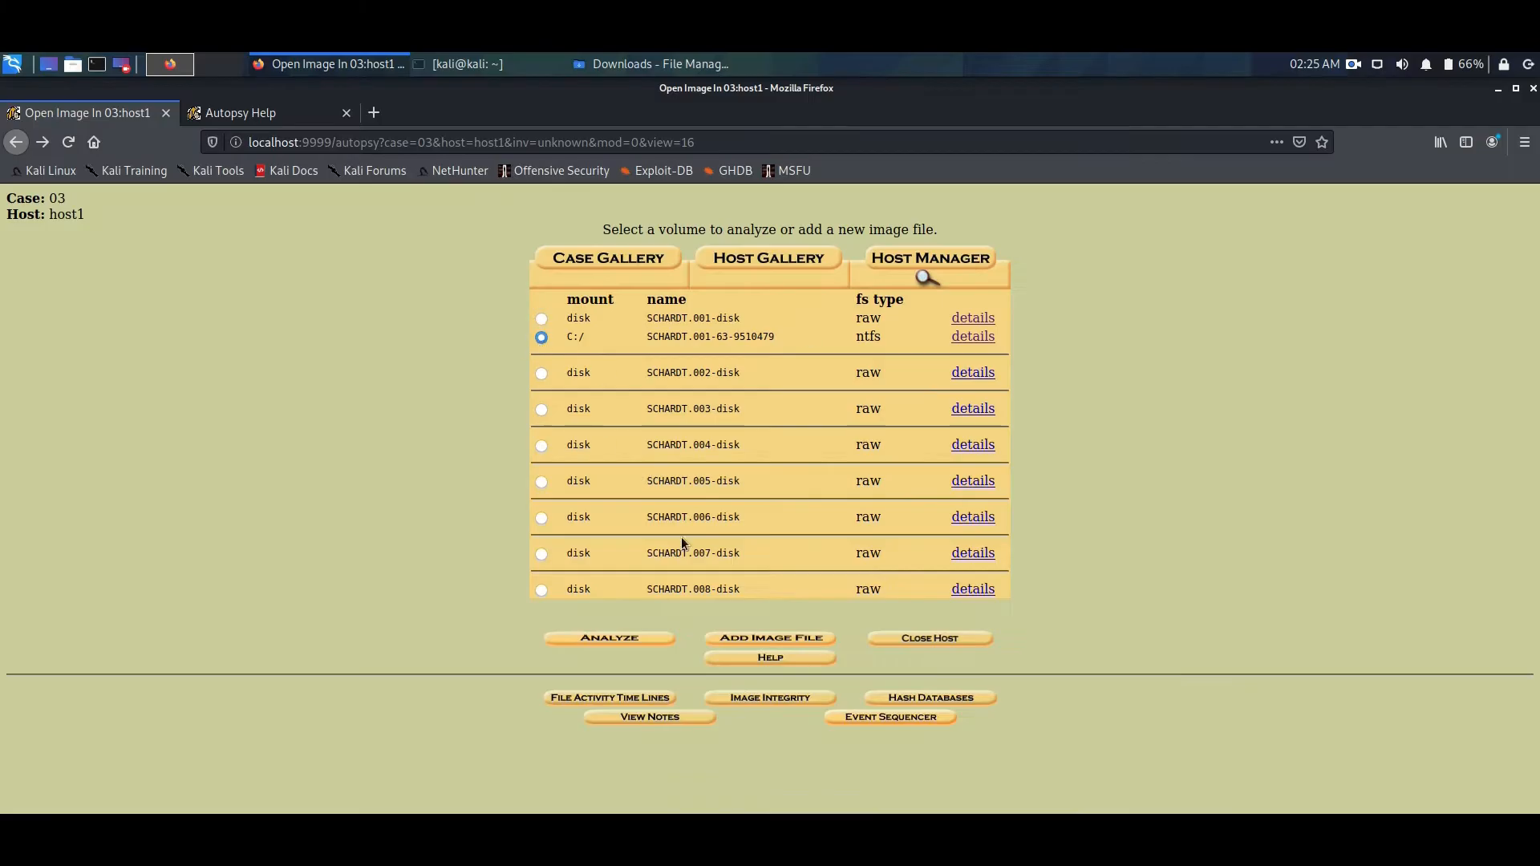
- Open file analysis for the volume in case 03 and look through its C:/ file listing
left_click(645, 638)
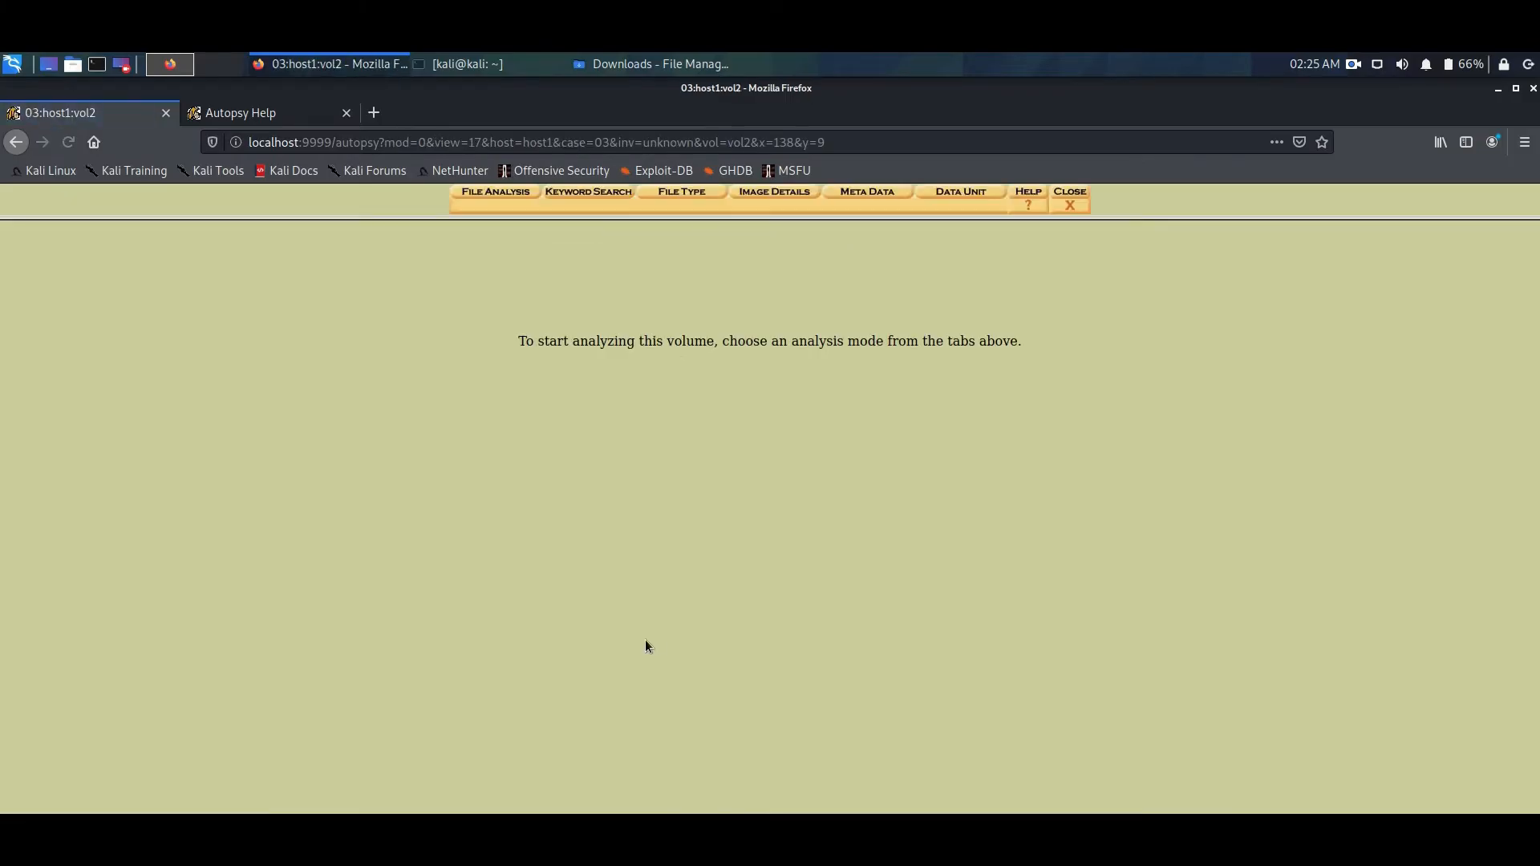
left_click(491, 190)
scroll(565, 474, "down", 4)
left_click_drag(855, 519, 855, 725)
scroll(301, 538, "down", 4)
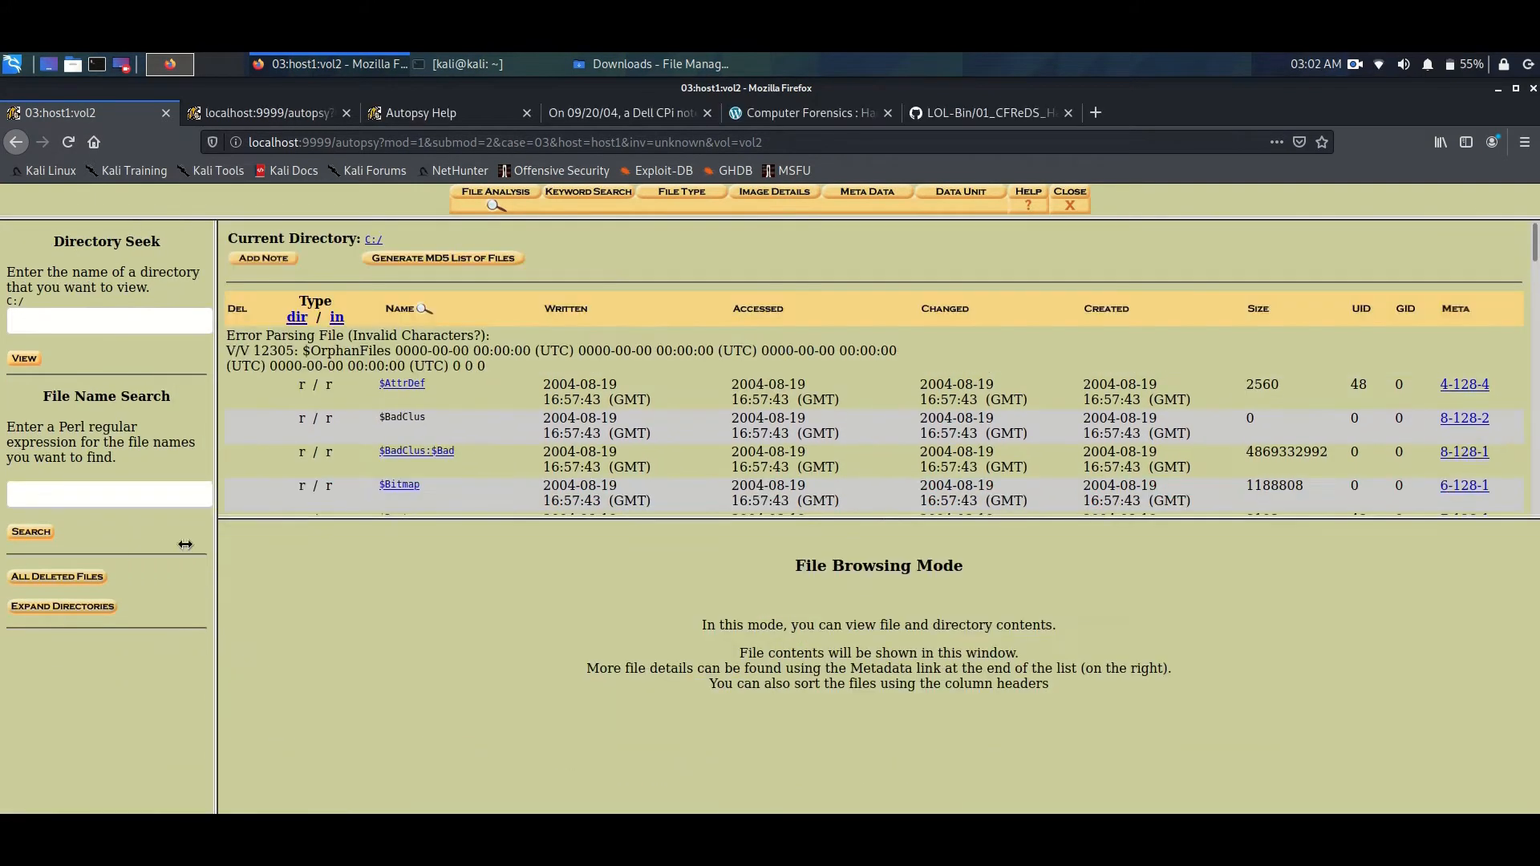
- Expand the directory tree, open the Program Files directory, and enlarge the file list area
left_click(62, 604)
left_click_drag(173, 258, 245, 483)
left_click(64, 327)
left_click_drag(492, 519, 498, 612)
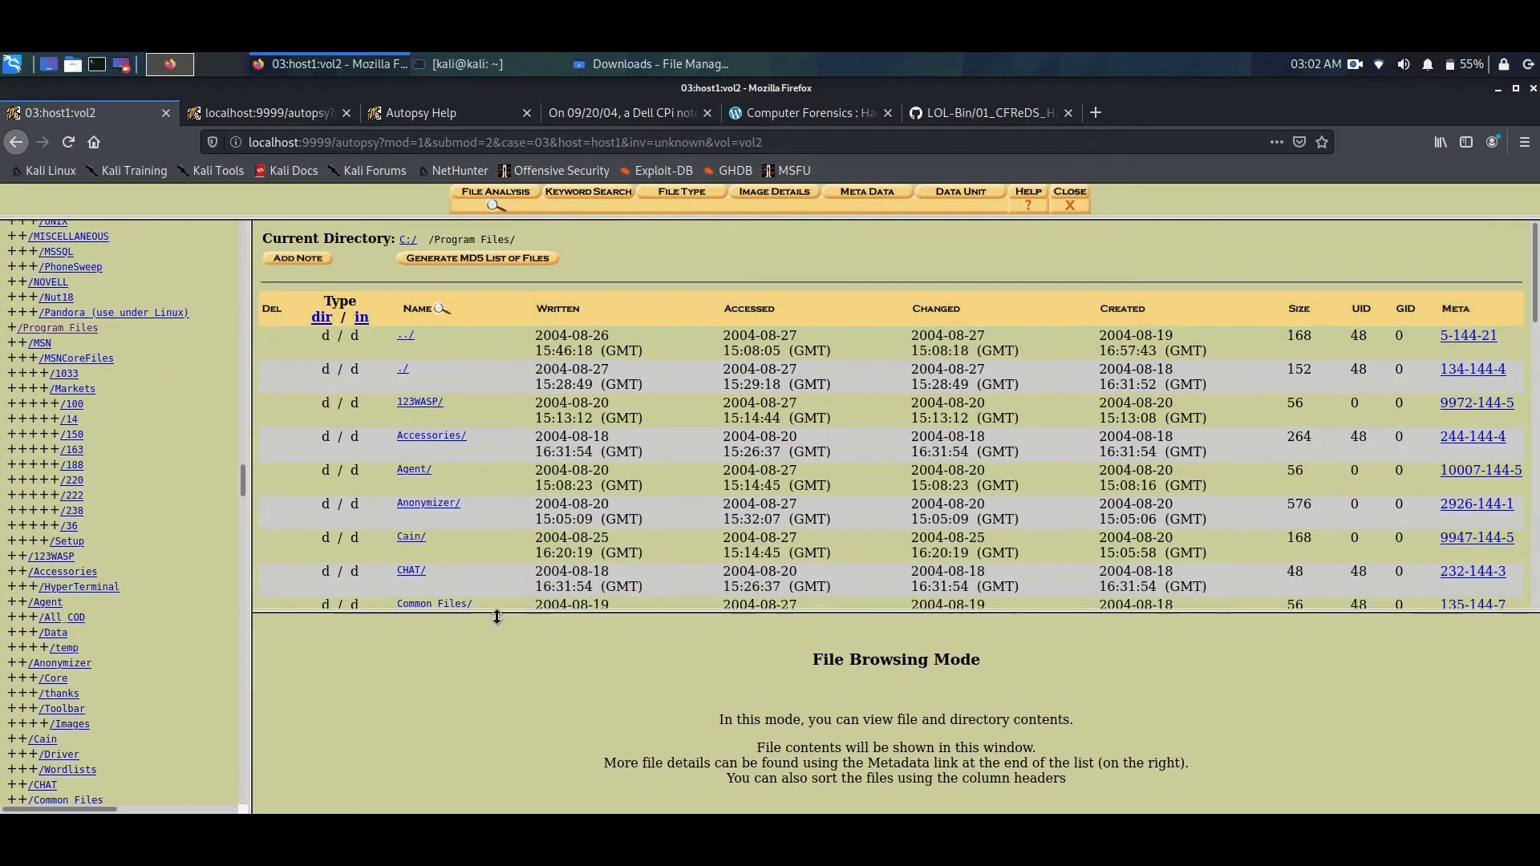
- Open the mIRC directory inside Program Files and look through its files
scroll(471, 437, "down", 10)
left_click(409, 445)
scroll(459, 454, "down", 4)
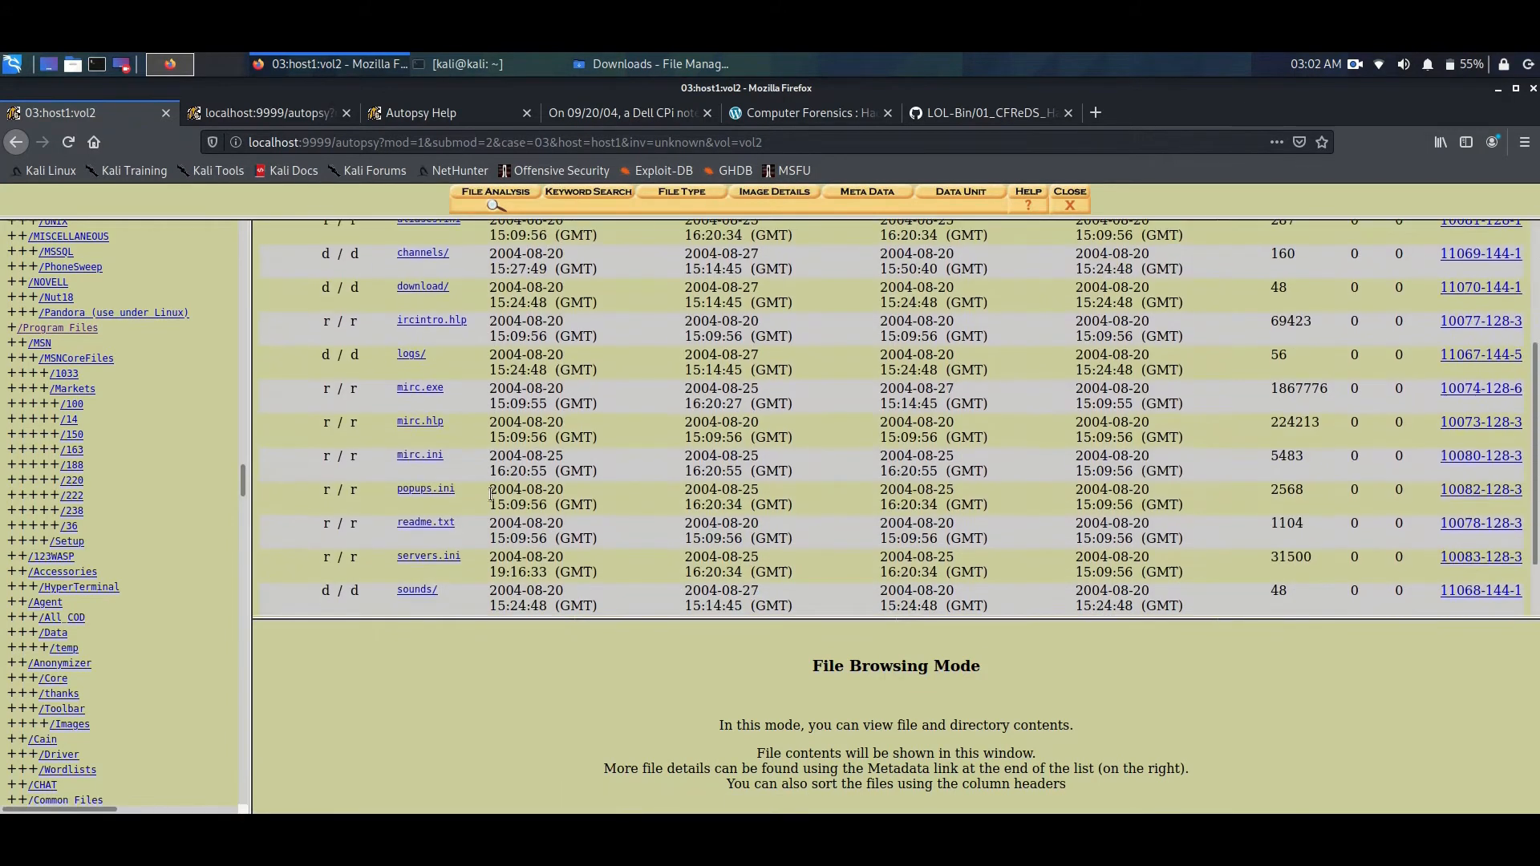
- Display the contents of mirc.ini and highlight the user, email and nickname lines in its [mirc] section
left_click(433, 456)
left_click_drag(381, 811, 262, 565)
left_click(285, 574)
left_click_drag(360, 532, 539, 533)
left_click_drag(261, 565, 382, 807)
scroll(402, 618, "down", 20)
scroll(385, 658, "up", 1)
left_click_drag(259, 611, 359, 651)
left_click_drag(259, 601, 359, 652)
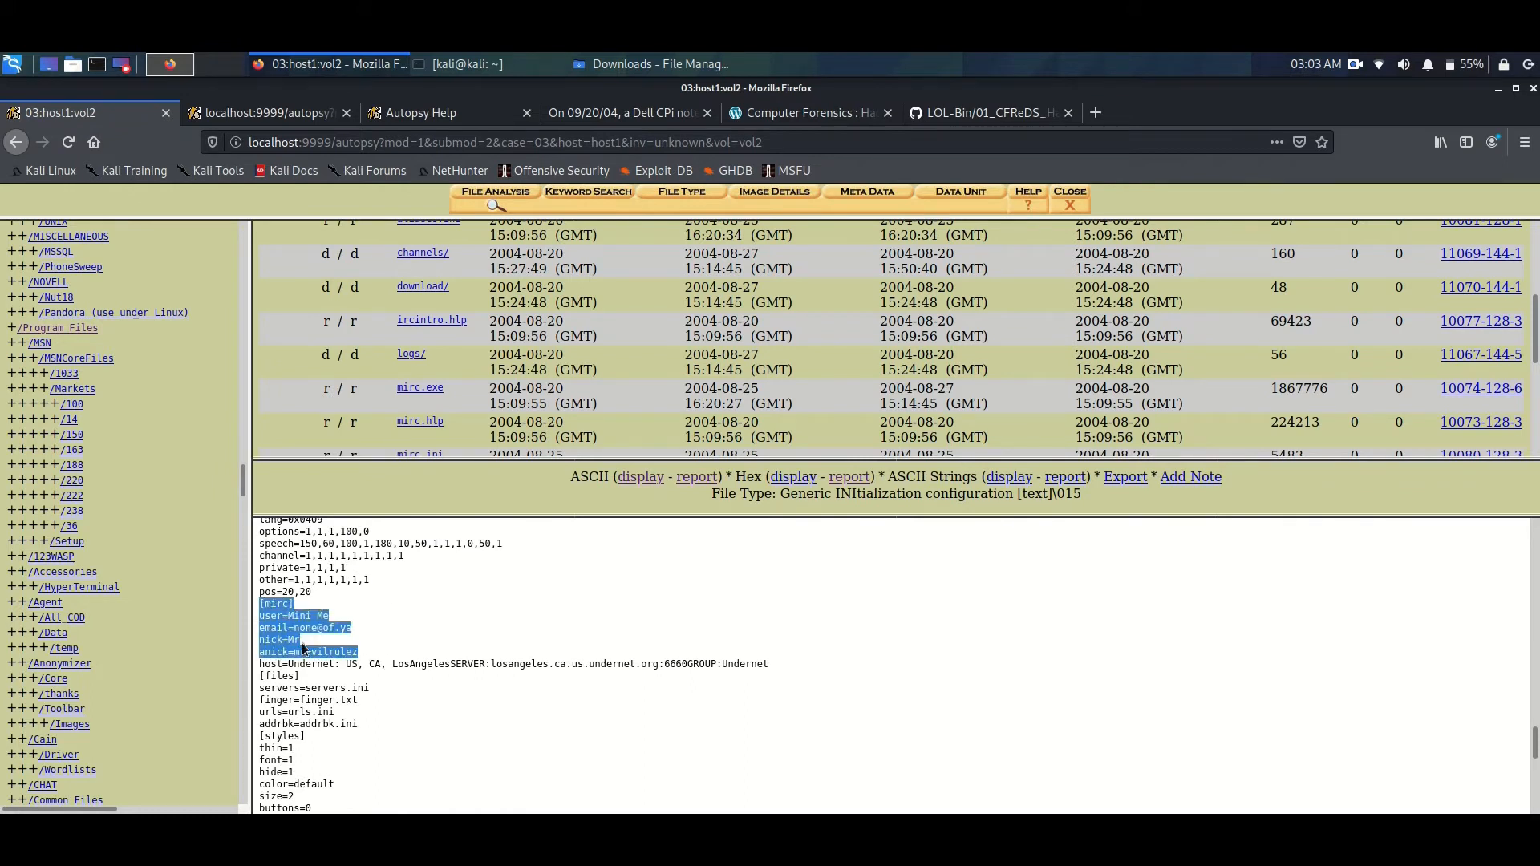
- Generate the ASCII report for mirc.ini and highlight the chat user details in its content
left_click(683, 482)
scroll(287, 485, "down", 15)
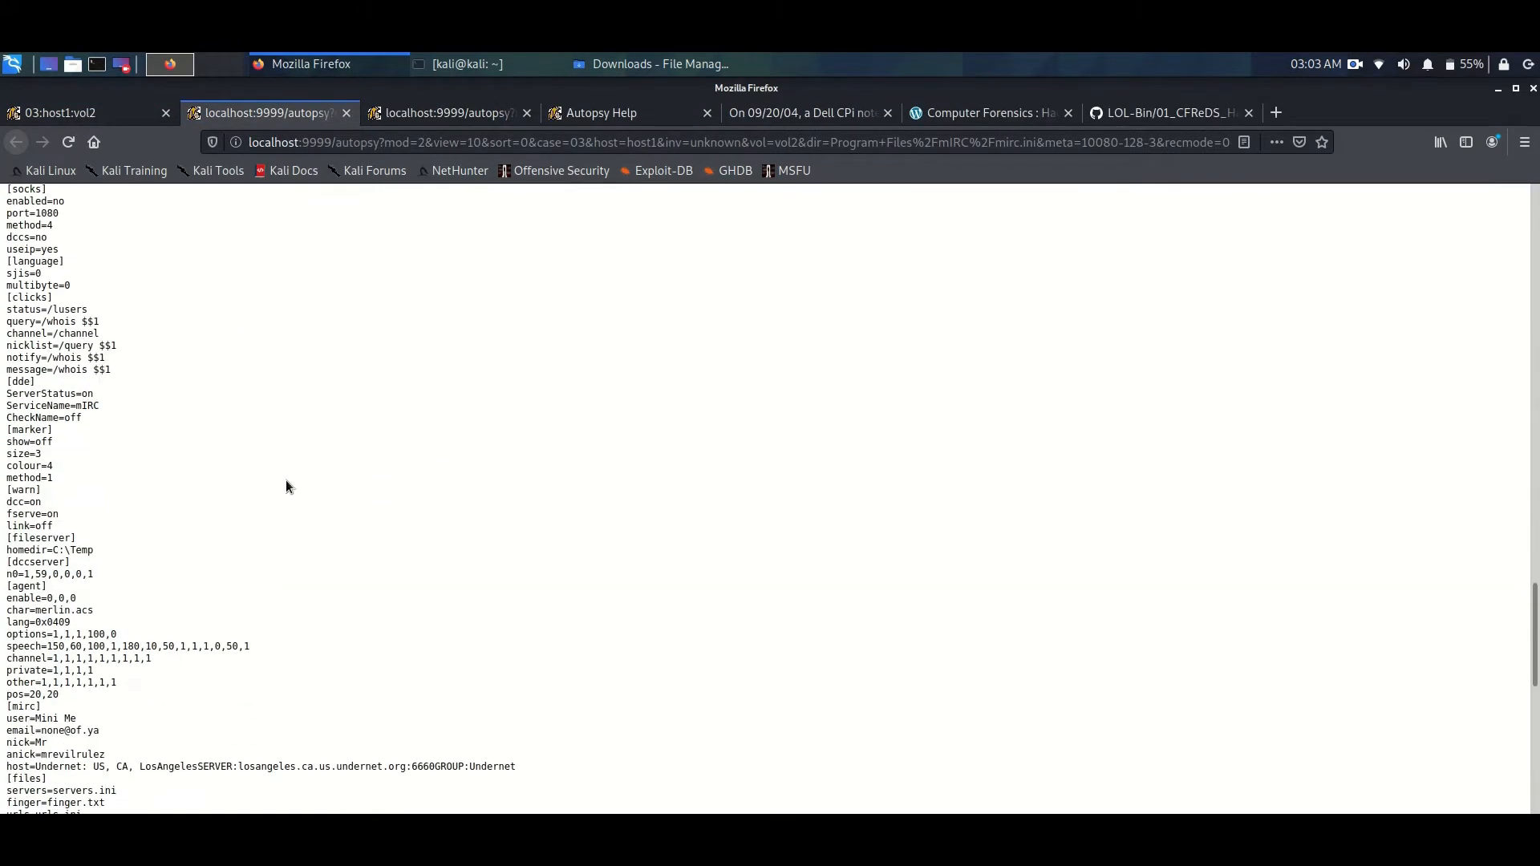
scroll(287, 487, "down", 3)
left_click_drag(6, 568, 114, 619)
key("ctrl+shift+Tab")
left_click(1475, 415)
triple_click(344, 375)
left_click(506, 605)
- Start the Autopsy server from the terminal with "sudo autopsy" and enter the account password
type("sud")
type("o autopsy")
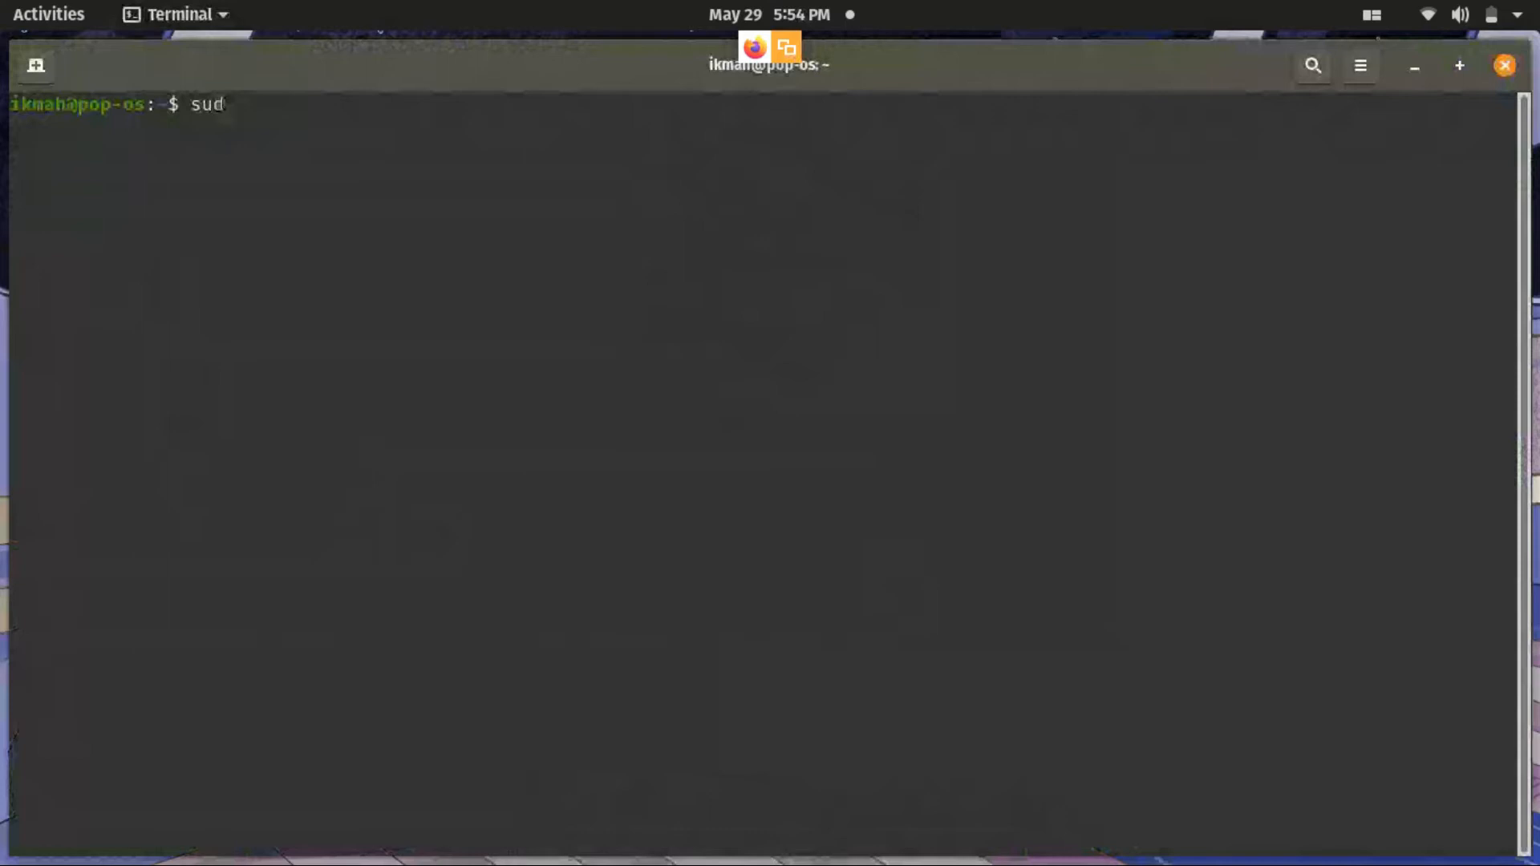
key("Return")
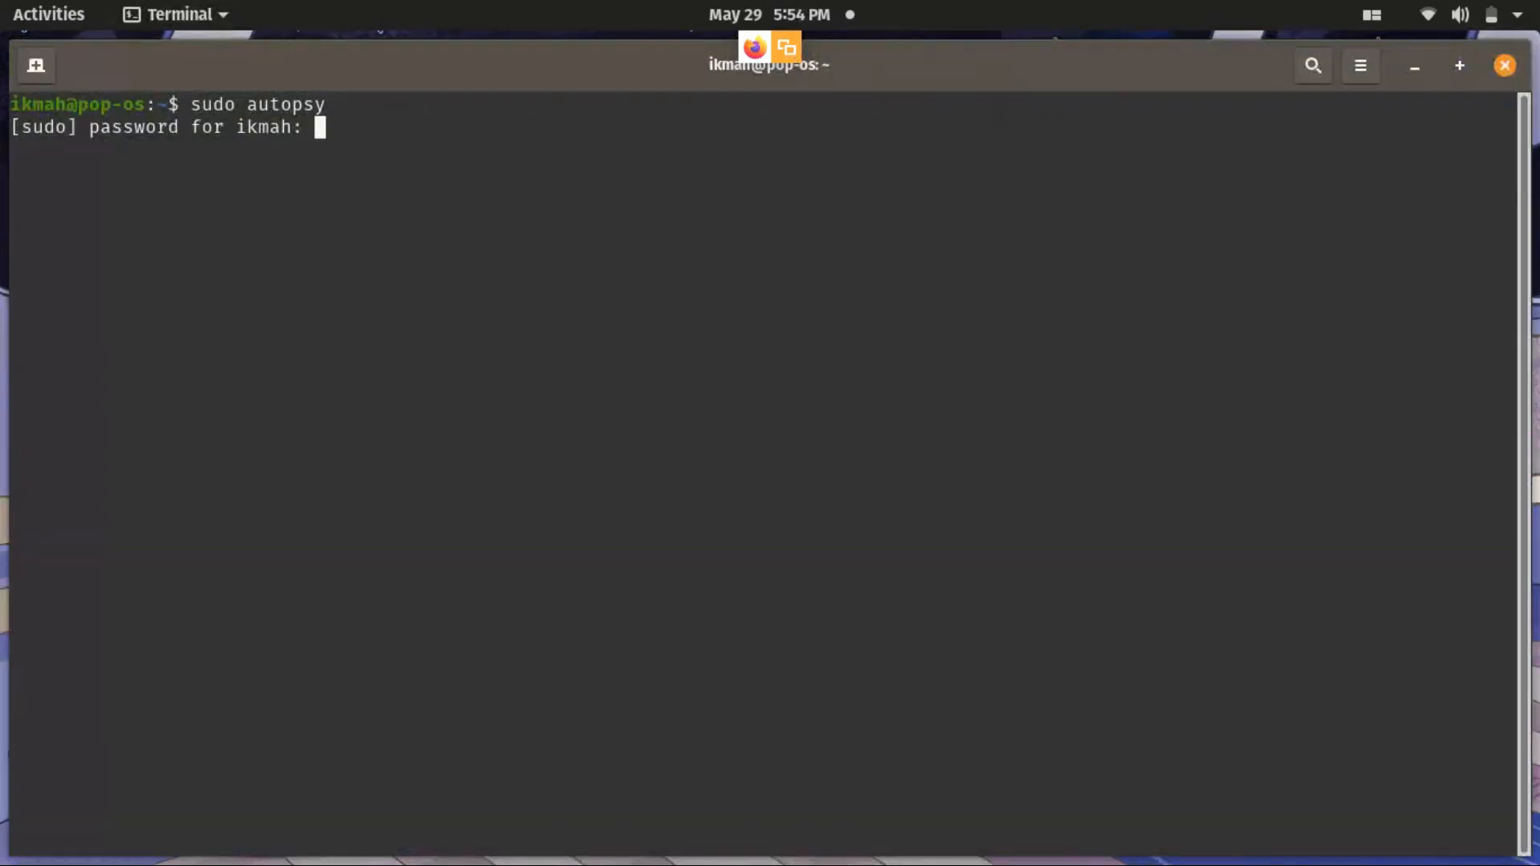
key("Return")
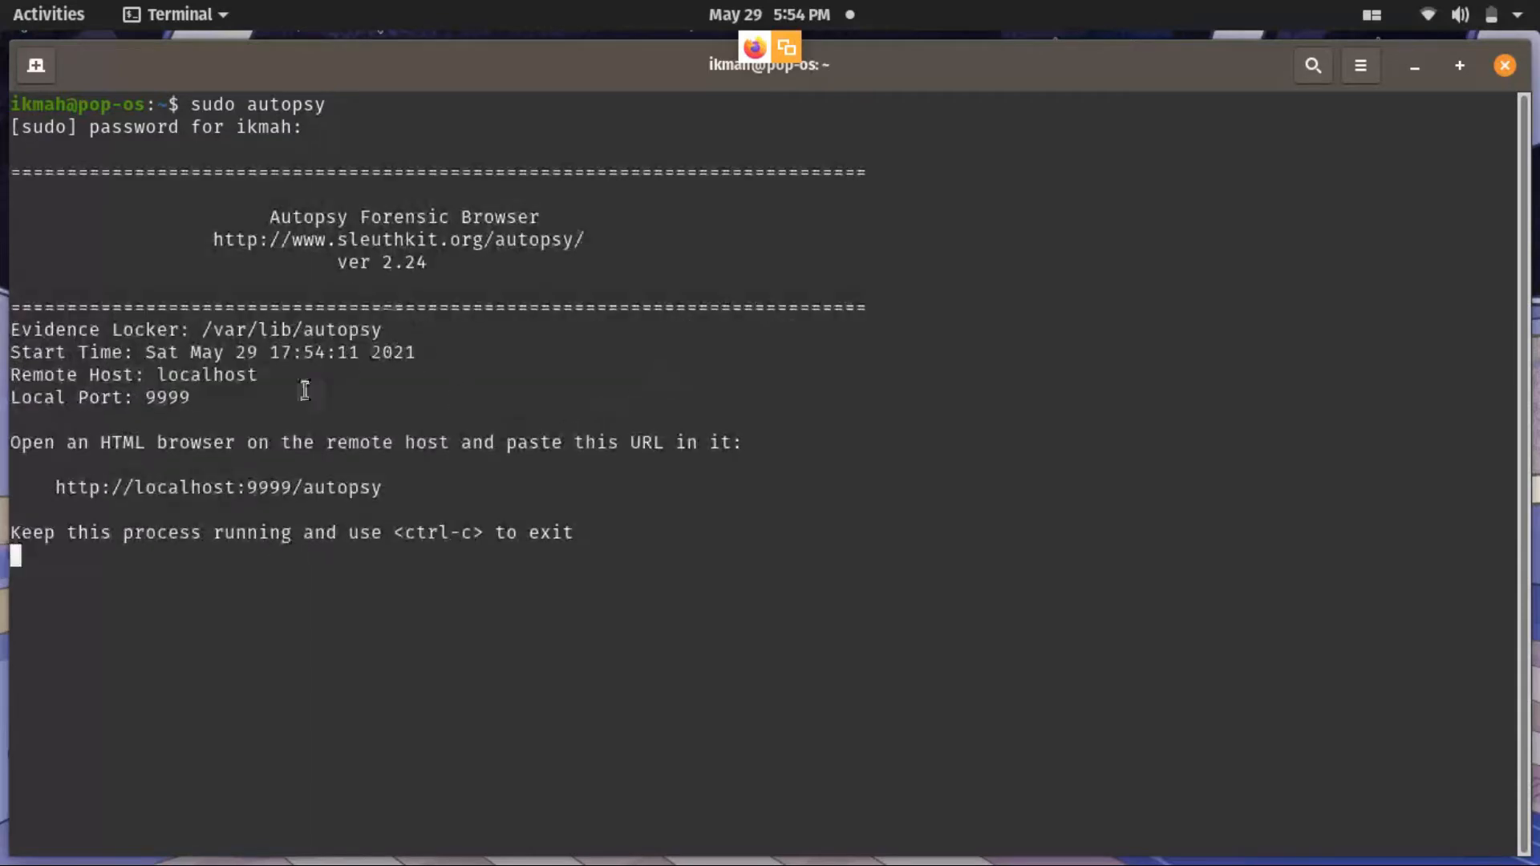
right_click(353, 486)
left_click(389, 509)
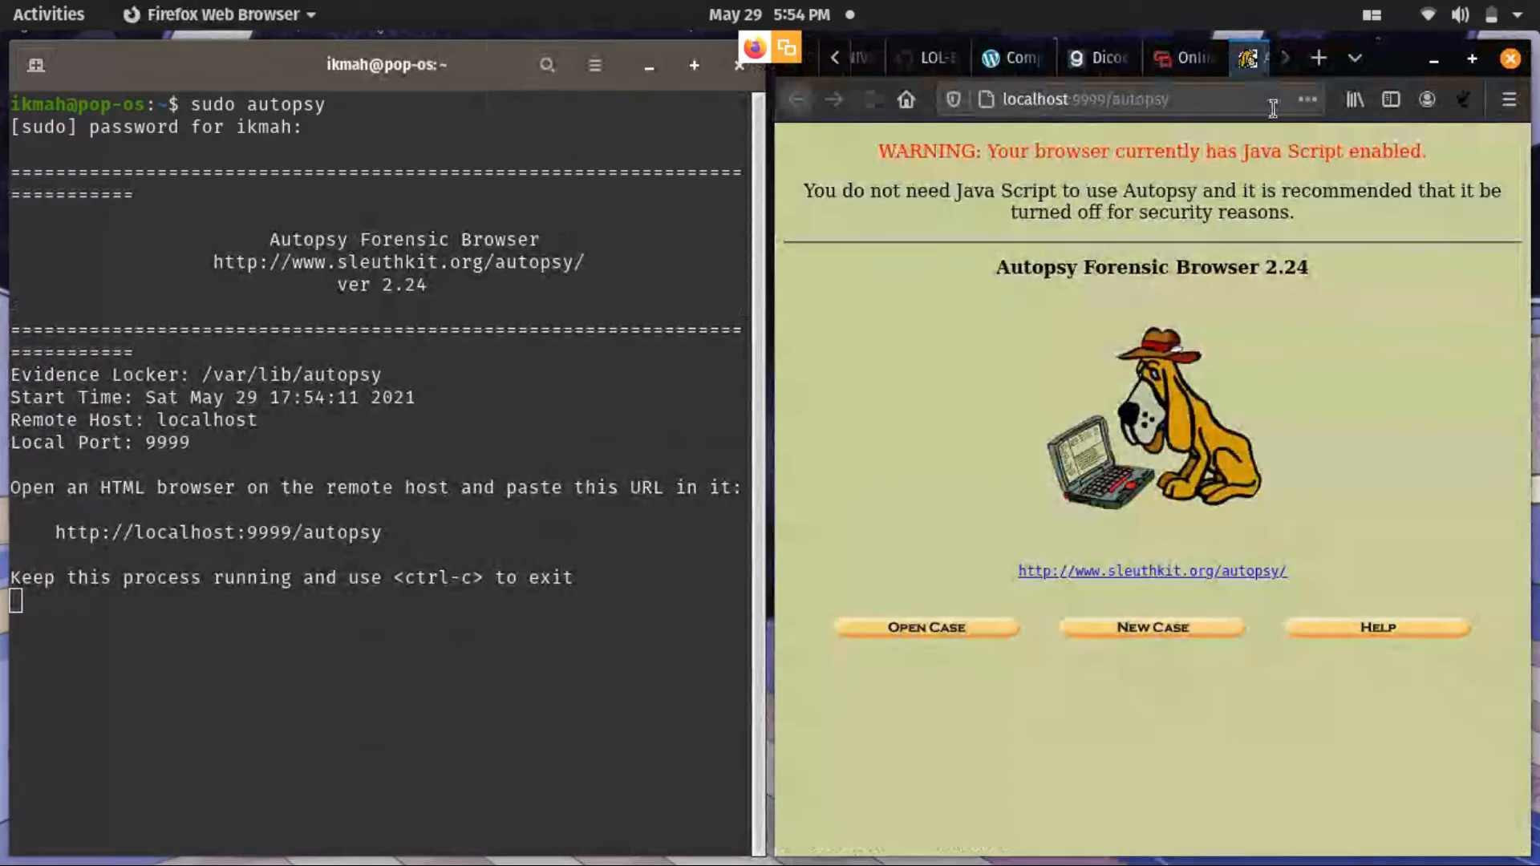
left_click(1470, 60)
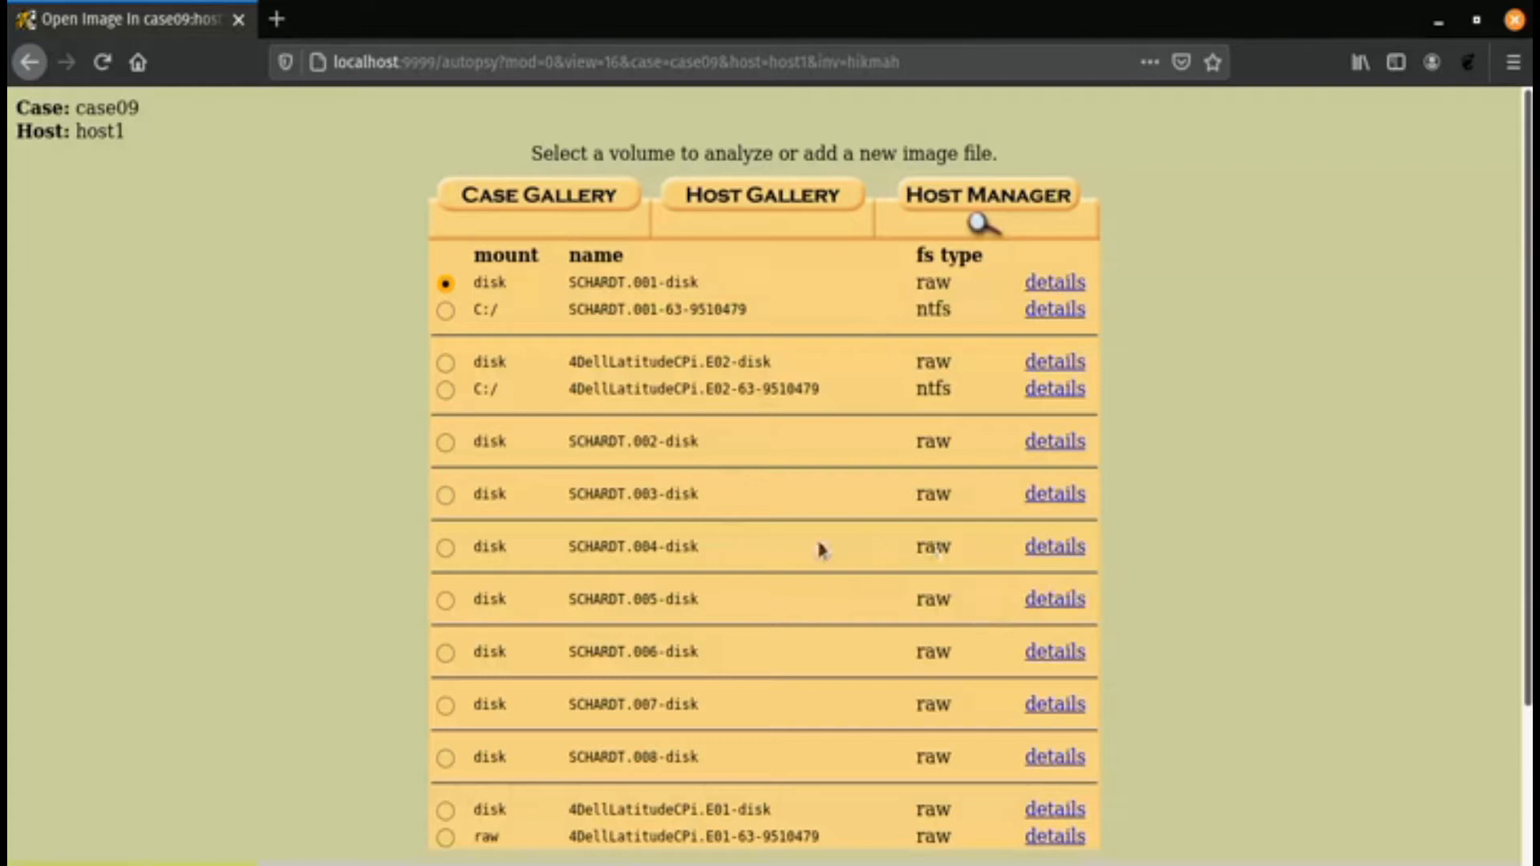
- Analyze the C:/ volume SCHARDT.001-63-9510479 of case09 and open its file analysis mode
left_click(444, 312)
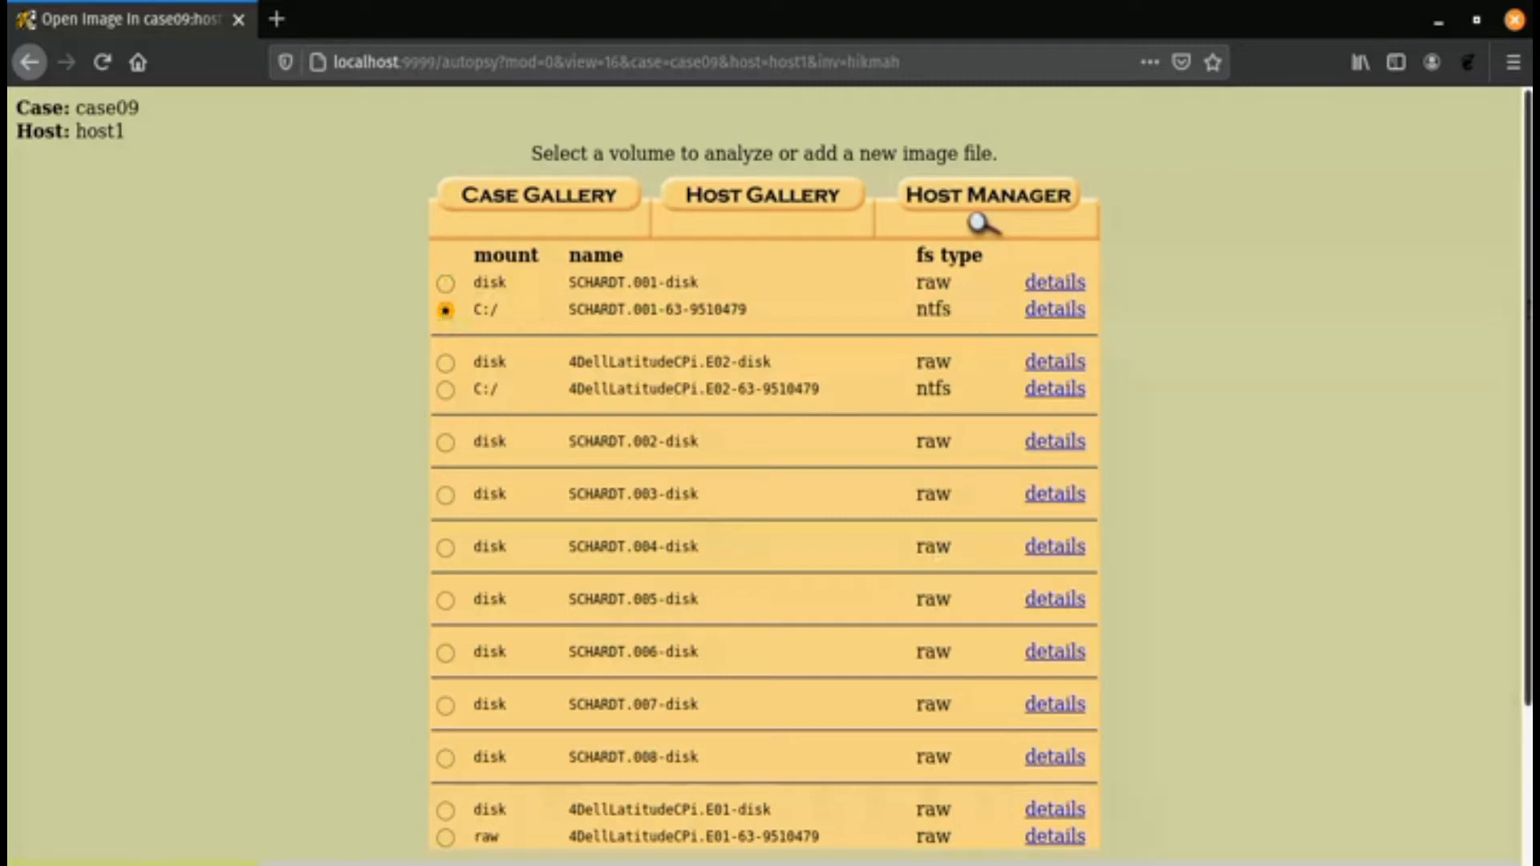
scroll(1527, 313, "down", 3)
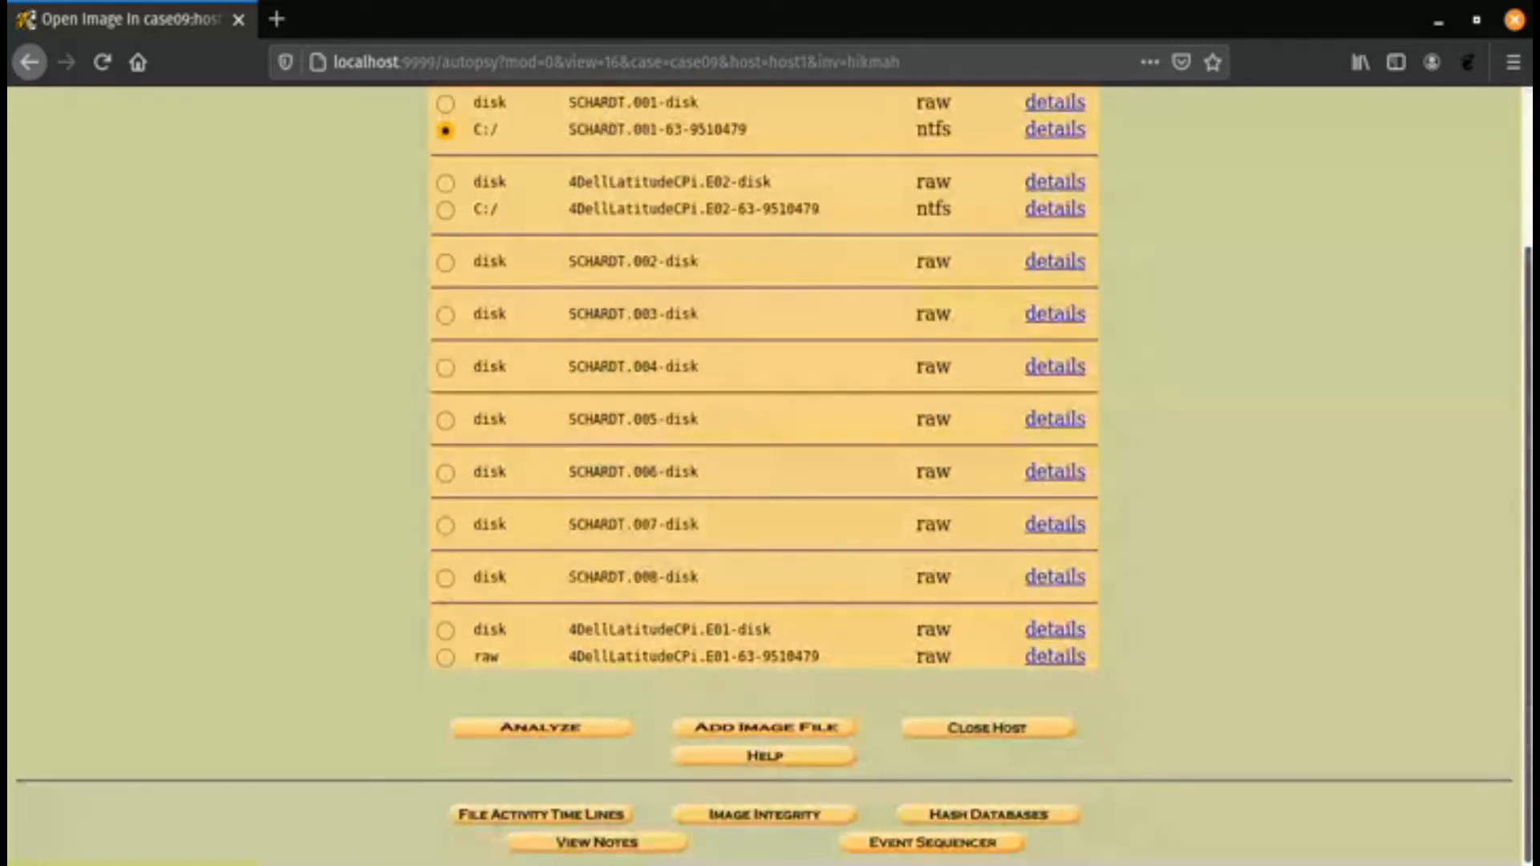
left_click(572, 742)
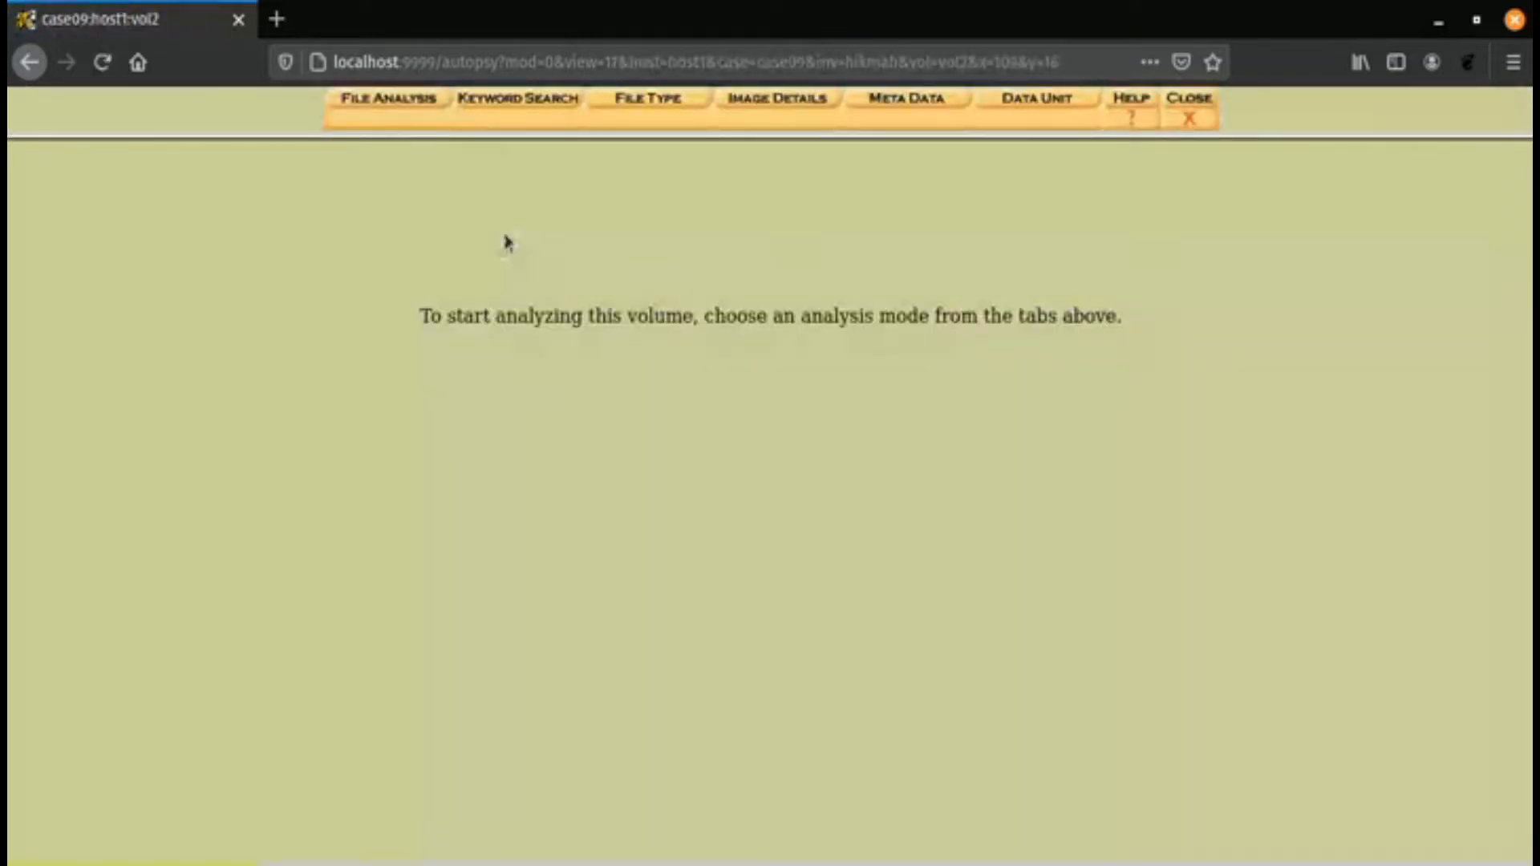
left_click(390, 98)
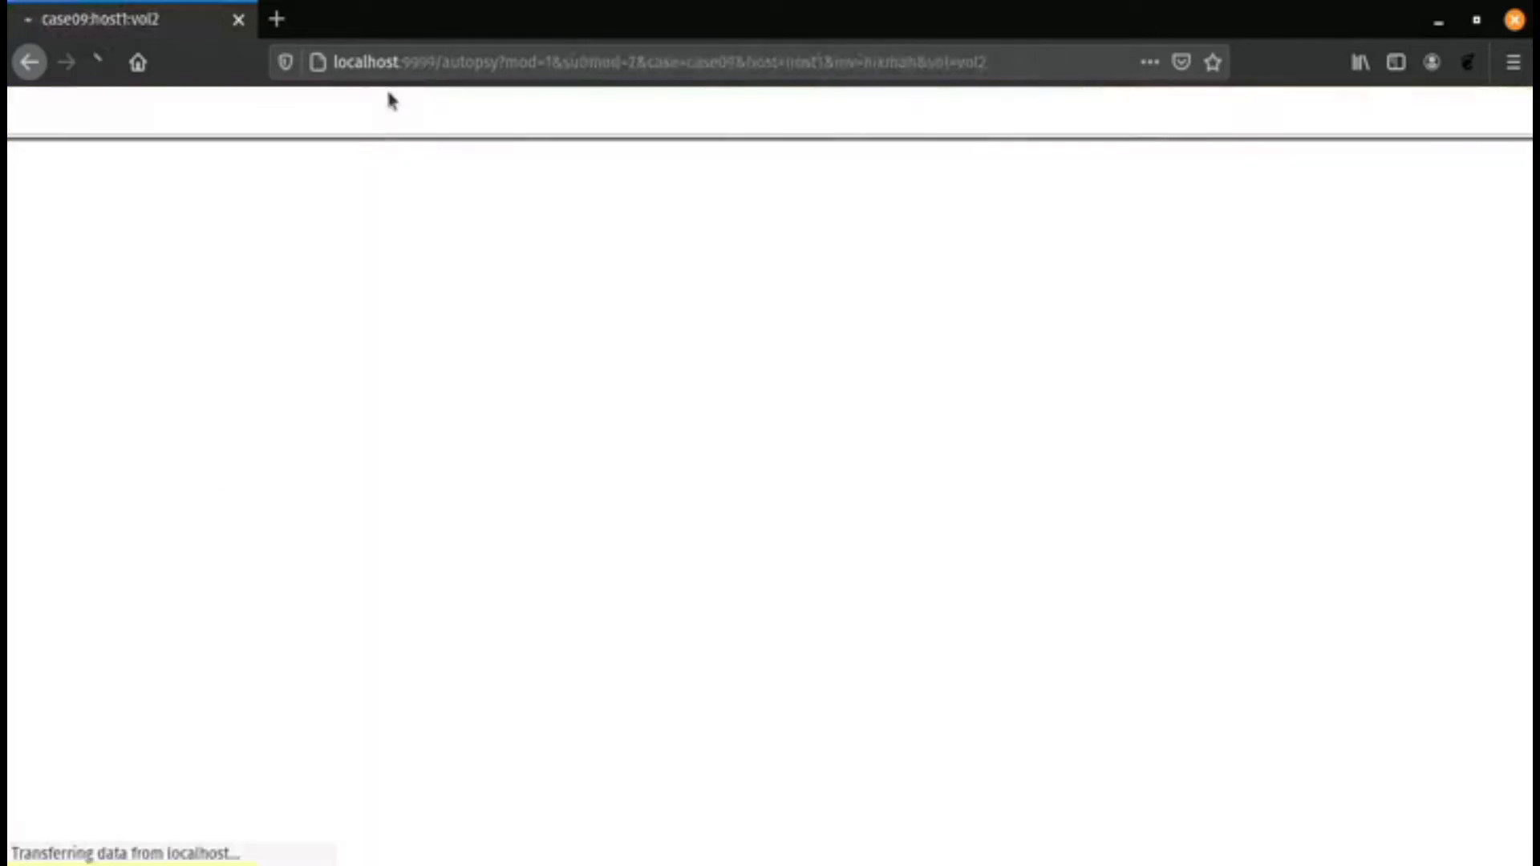
- Search the volume for file names containing "windows update"
left_click(62, 588)
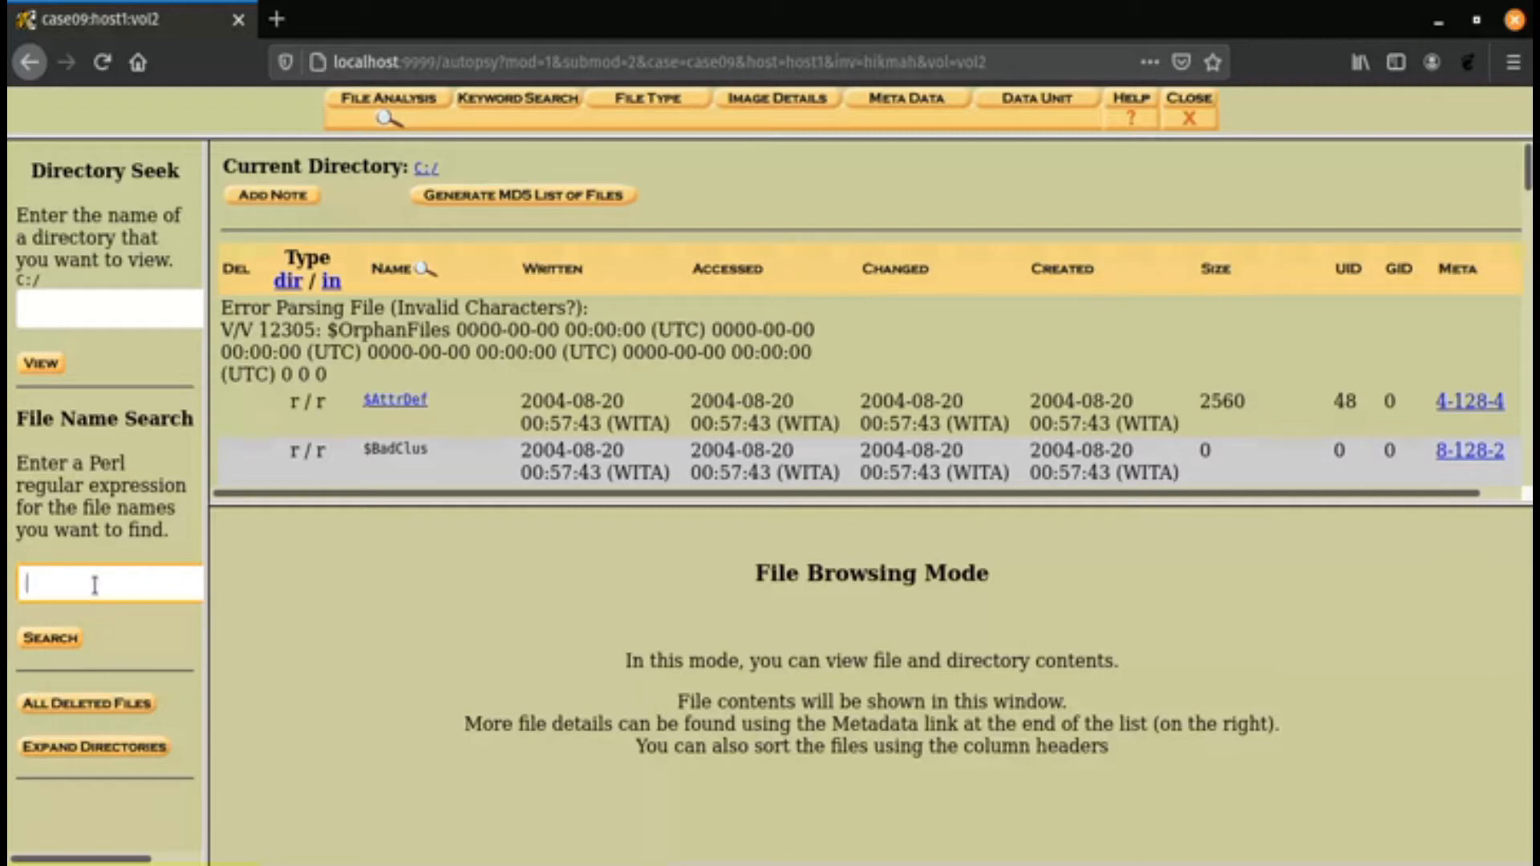
type("windows update")
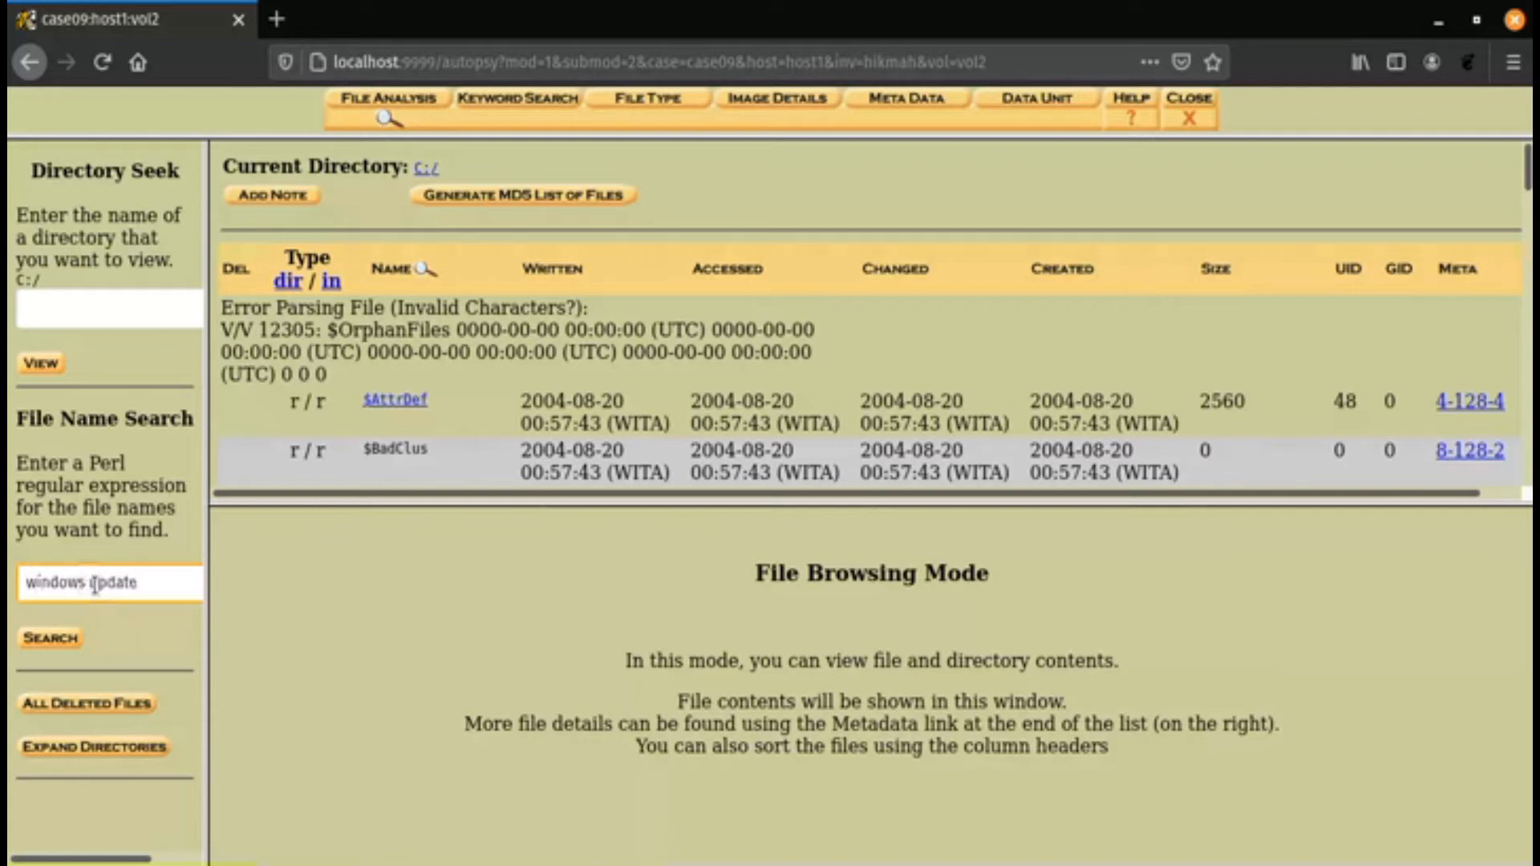
key("Return")
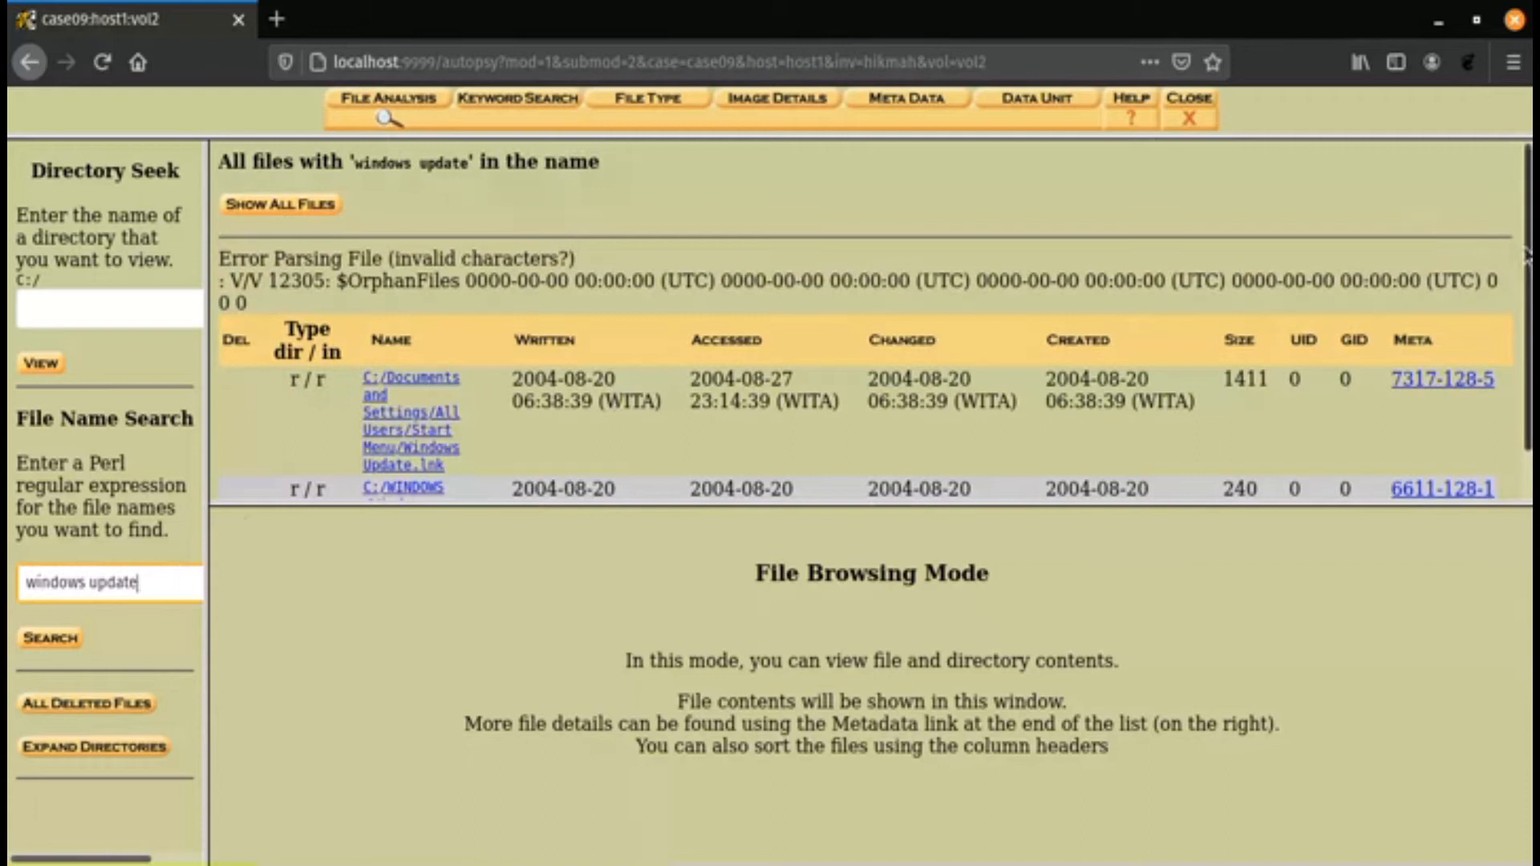
- Open C:/WINDOWS/Windows Update.log, generate its hex report, and read the report through to the content section
scroll(1213, 421, "down", 2)
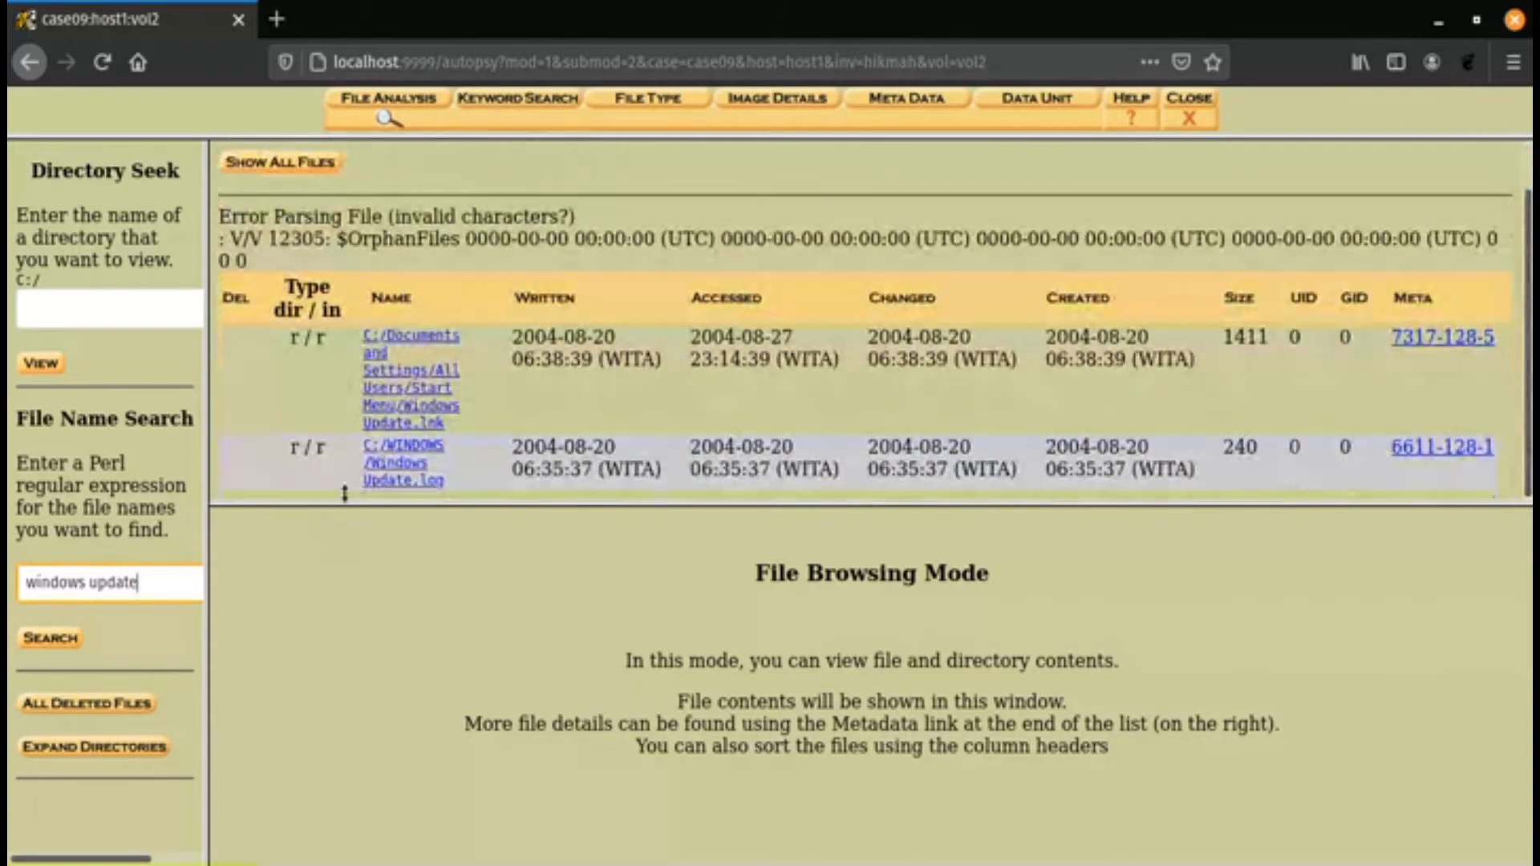
left_click(388, 477)
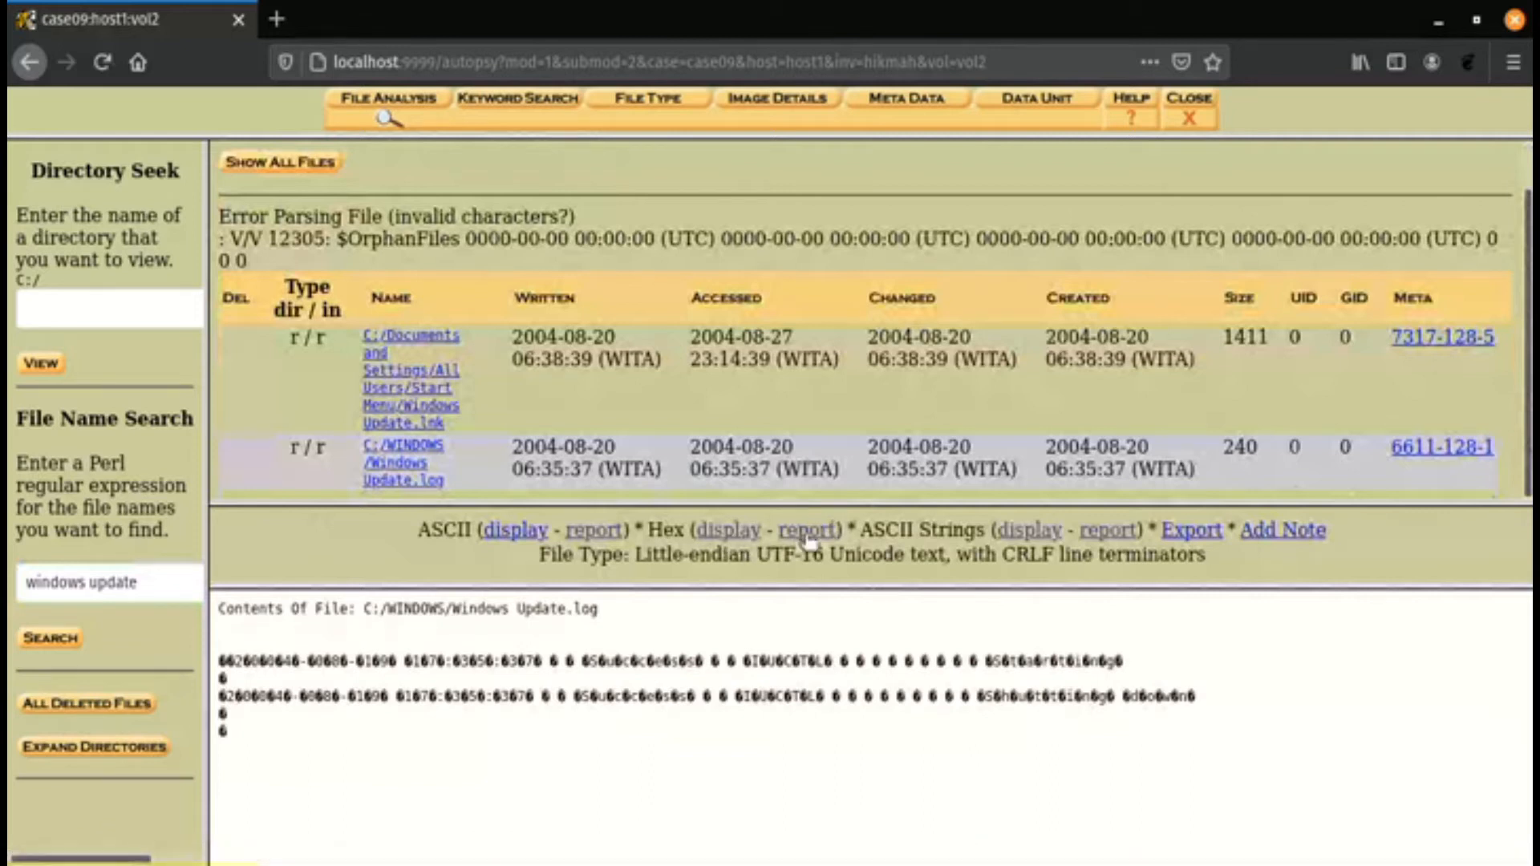
left_click(806, 532)
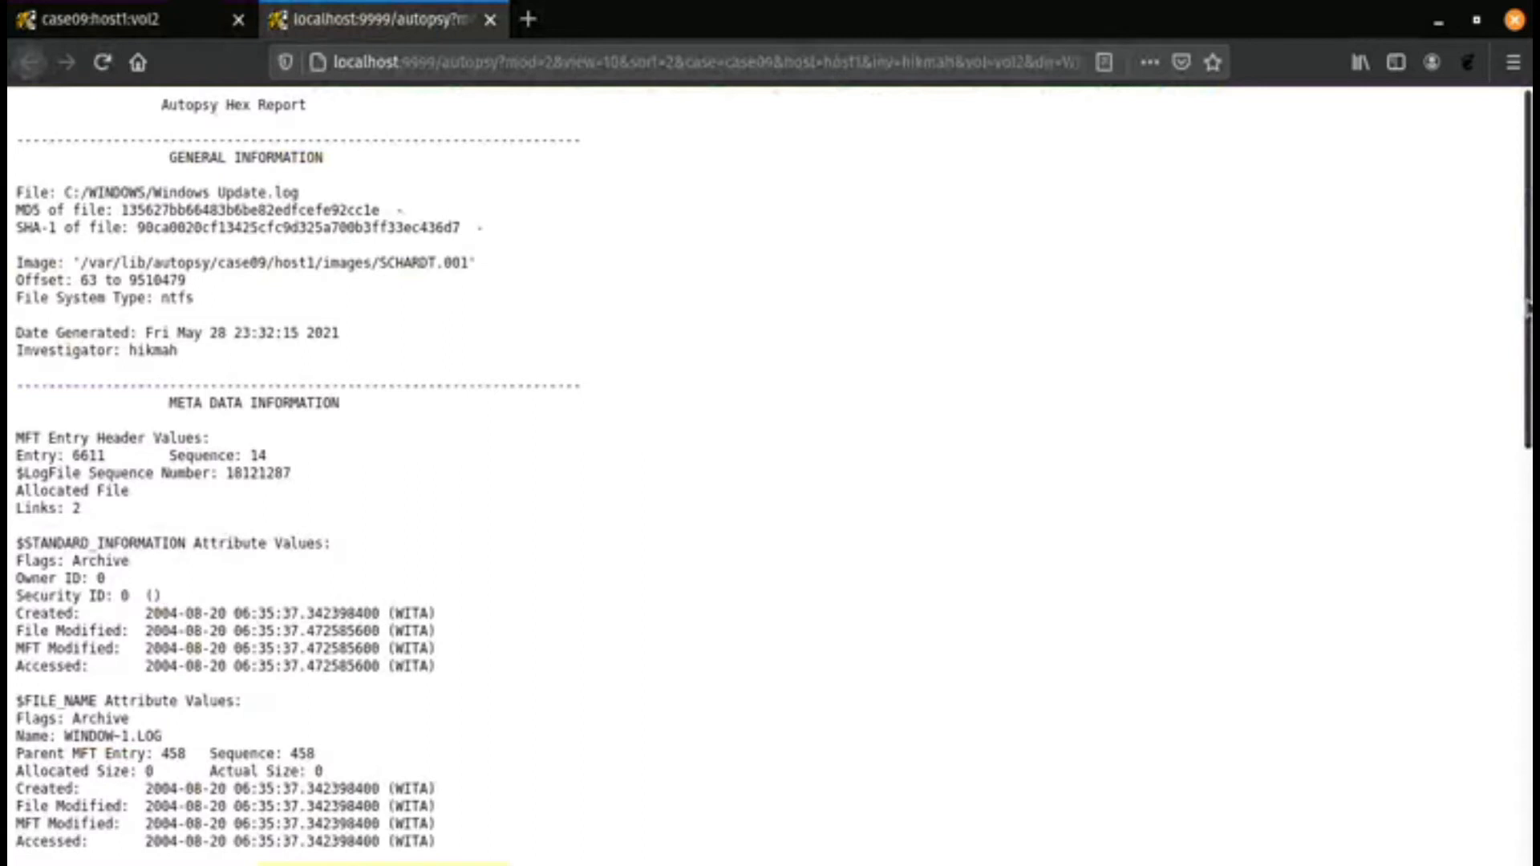
scroll(770, 473, "down", 10)
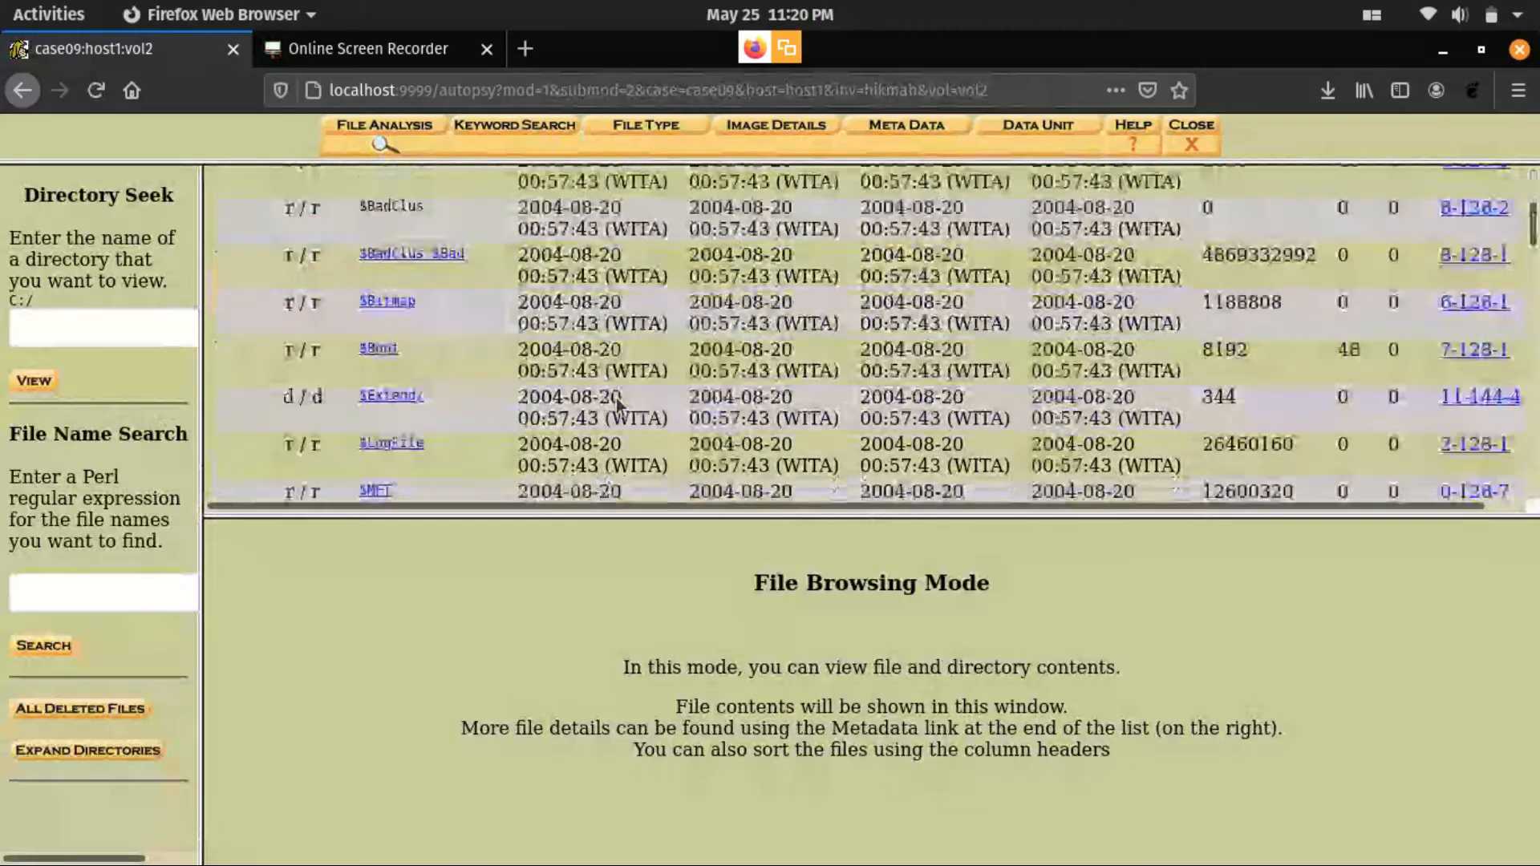
scroll(603, 437, "down", 1)
scroll(603, 438, "down", 3)
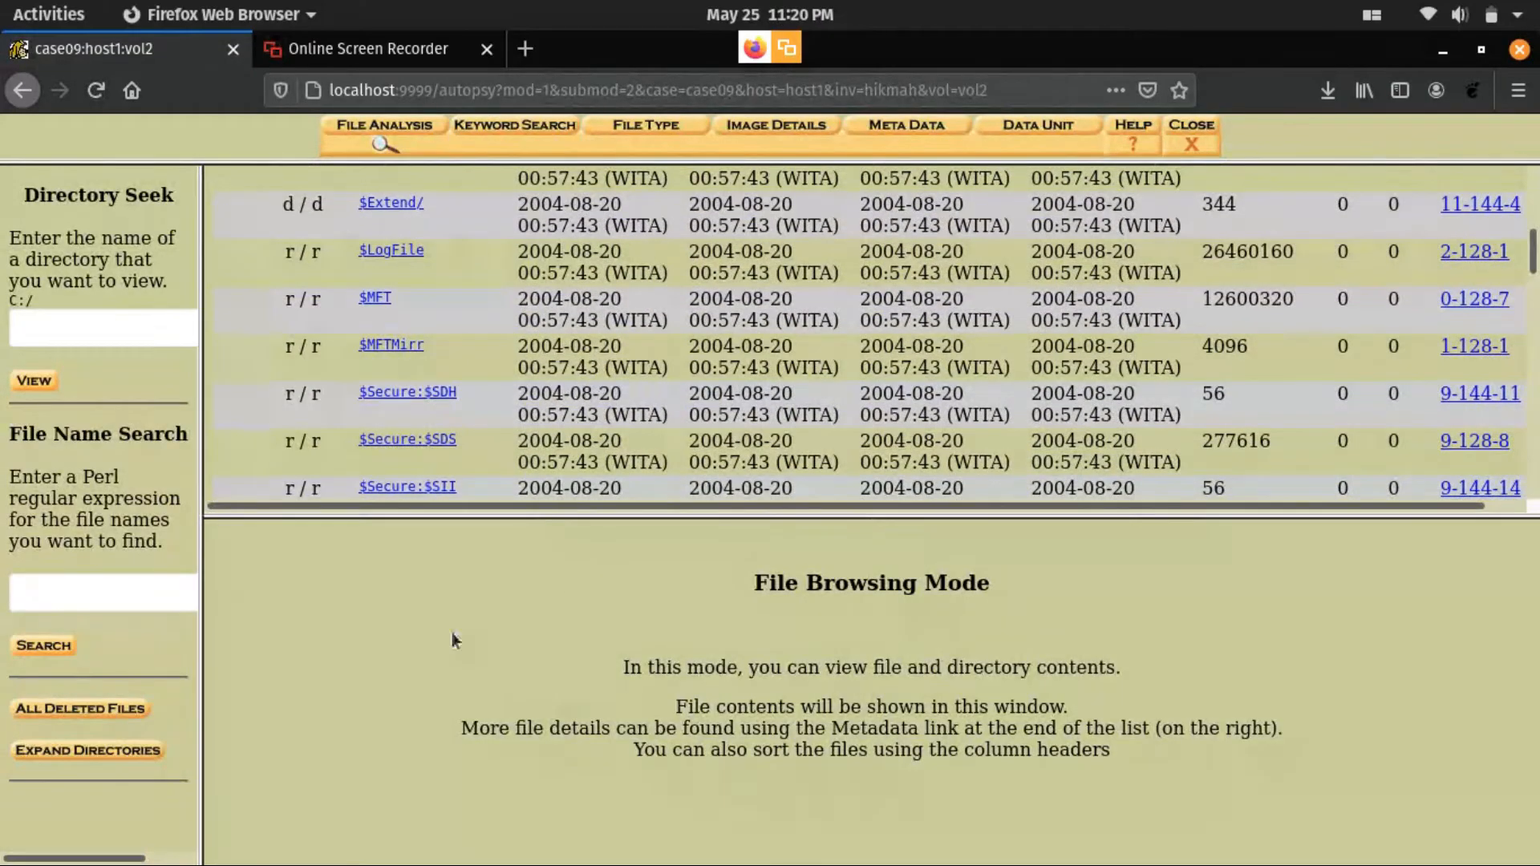
- Expand the volume's directory tree and browse through the listed folders
left_click(59, 752)
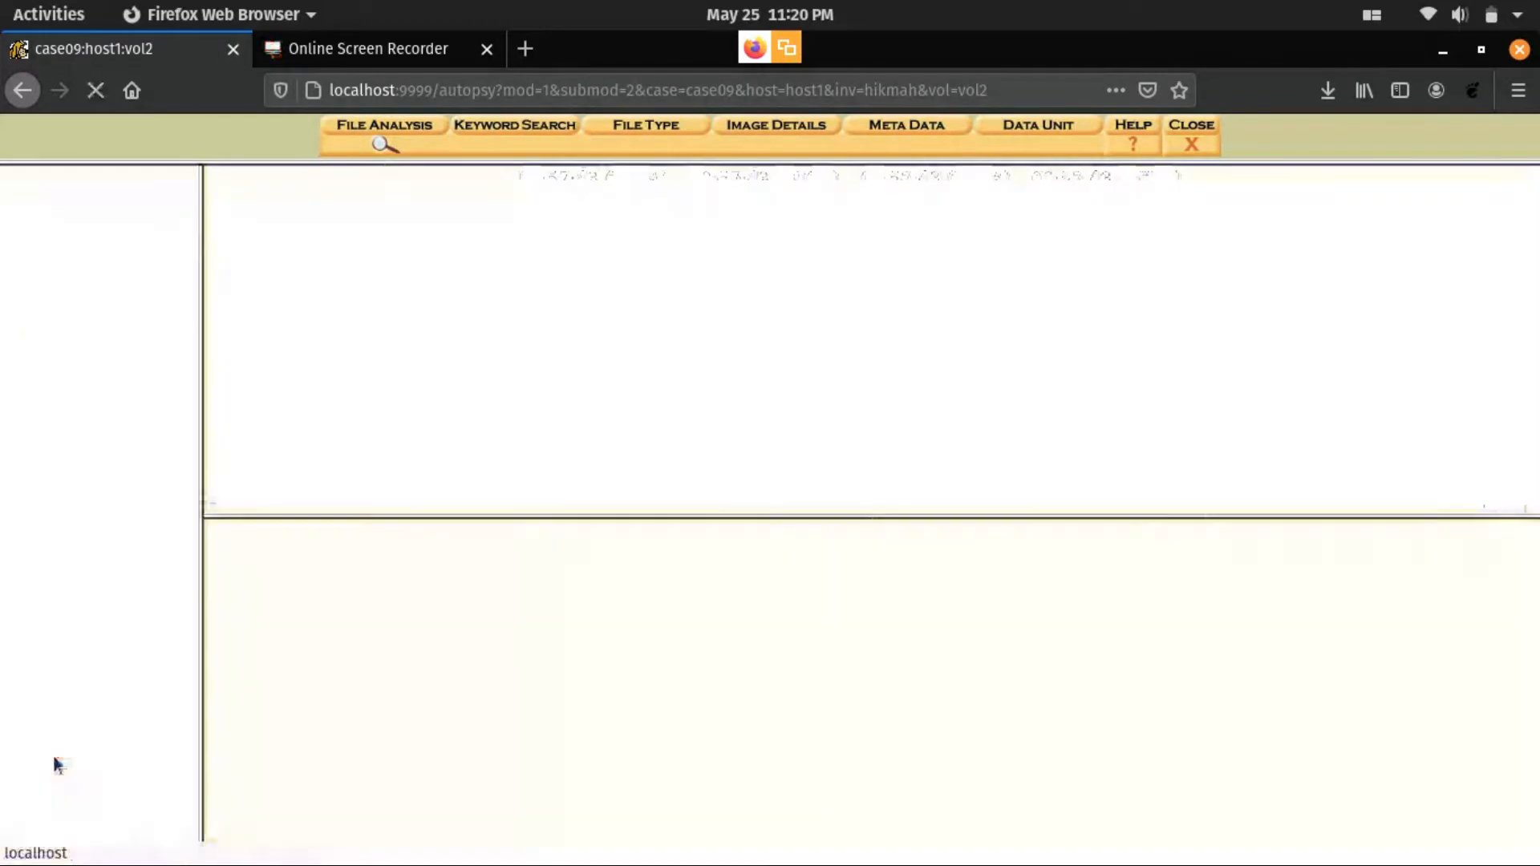
scroll(125, 642, "down", 15)
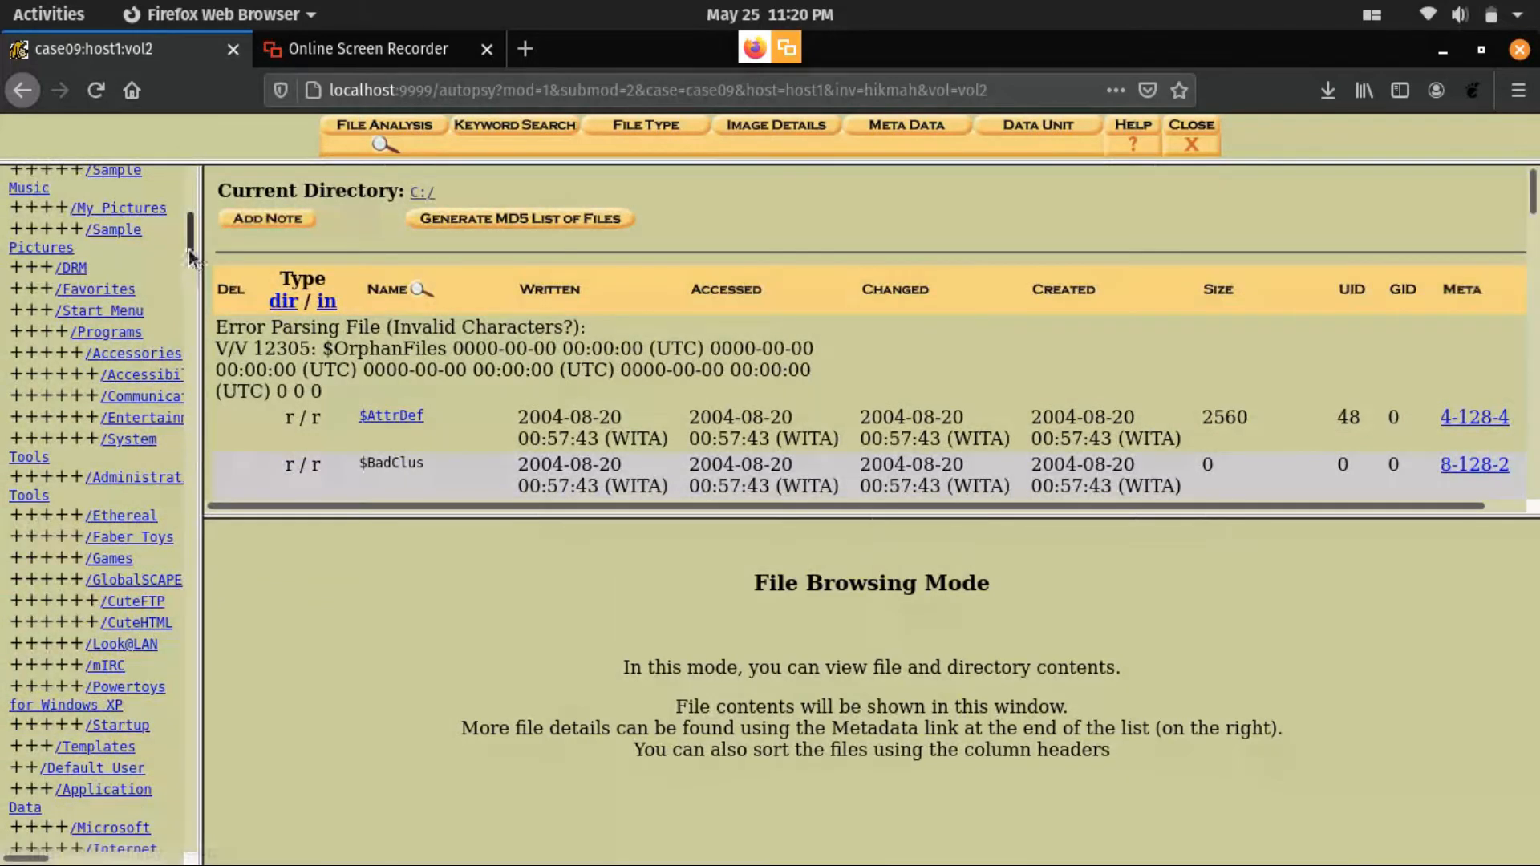
scroll(162, 456, "down", 10)
scroll(162, 454, "up", 20)
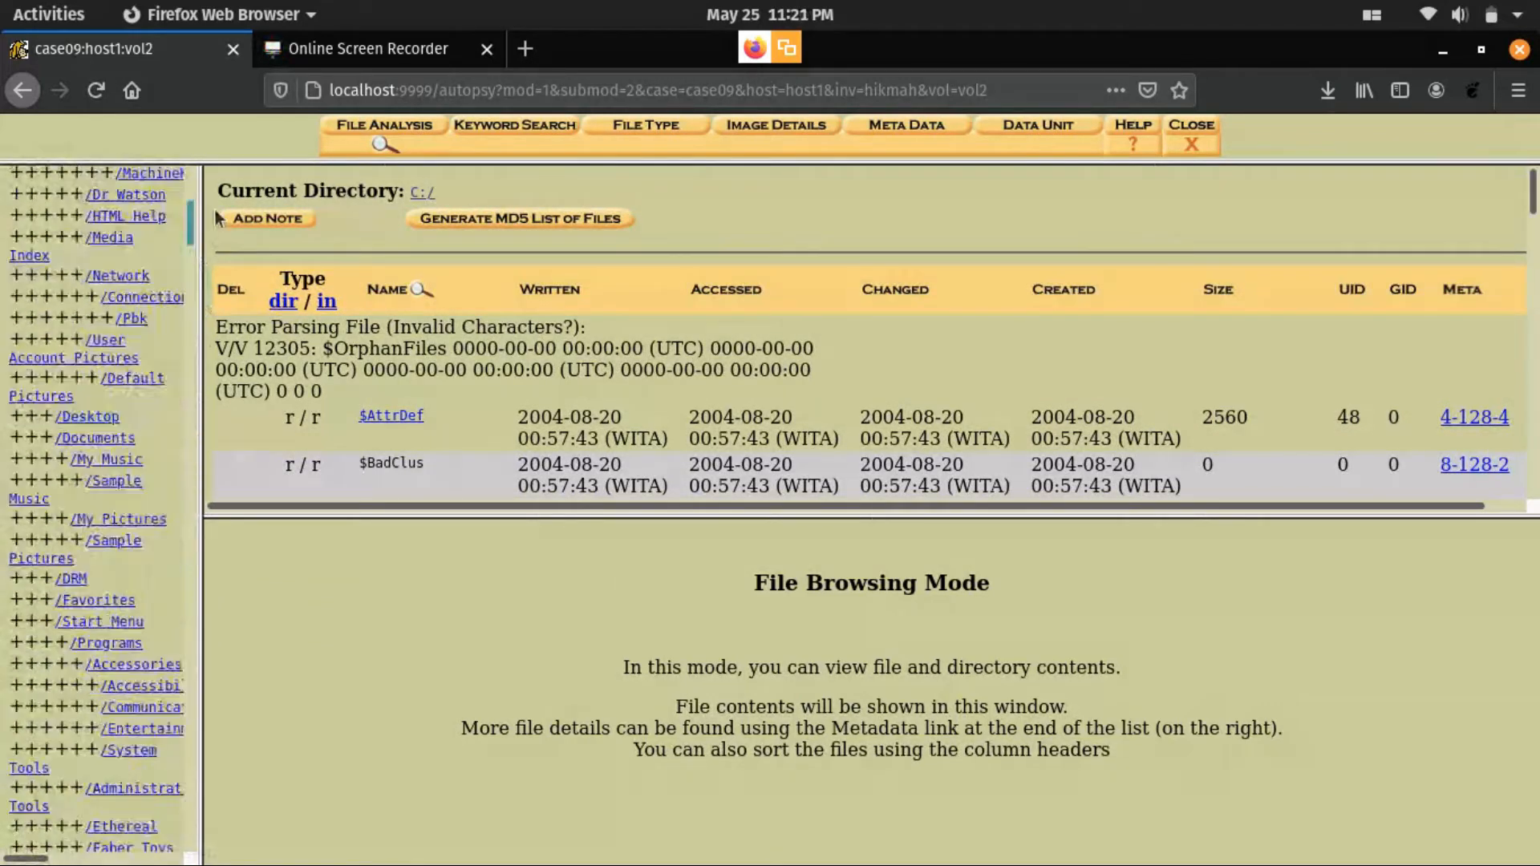
- Search the volume for file names containing "SAM" and look through the matching files
left_click(48, 638)
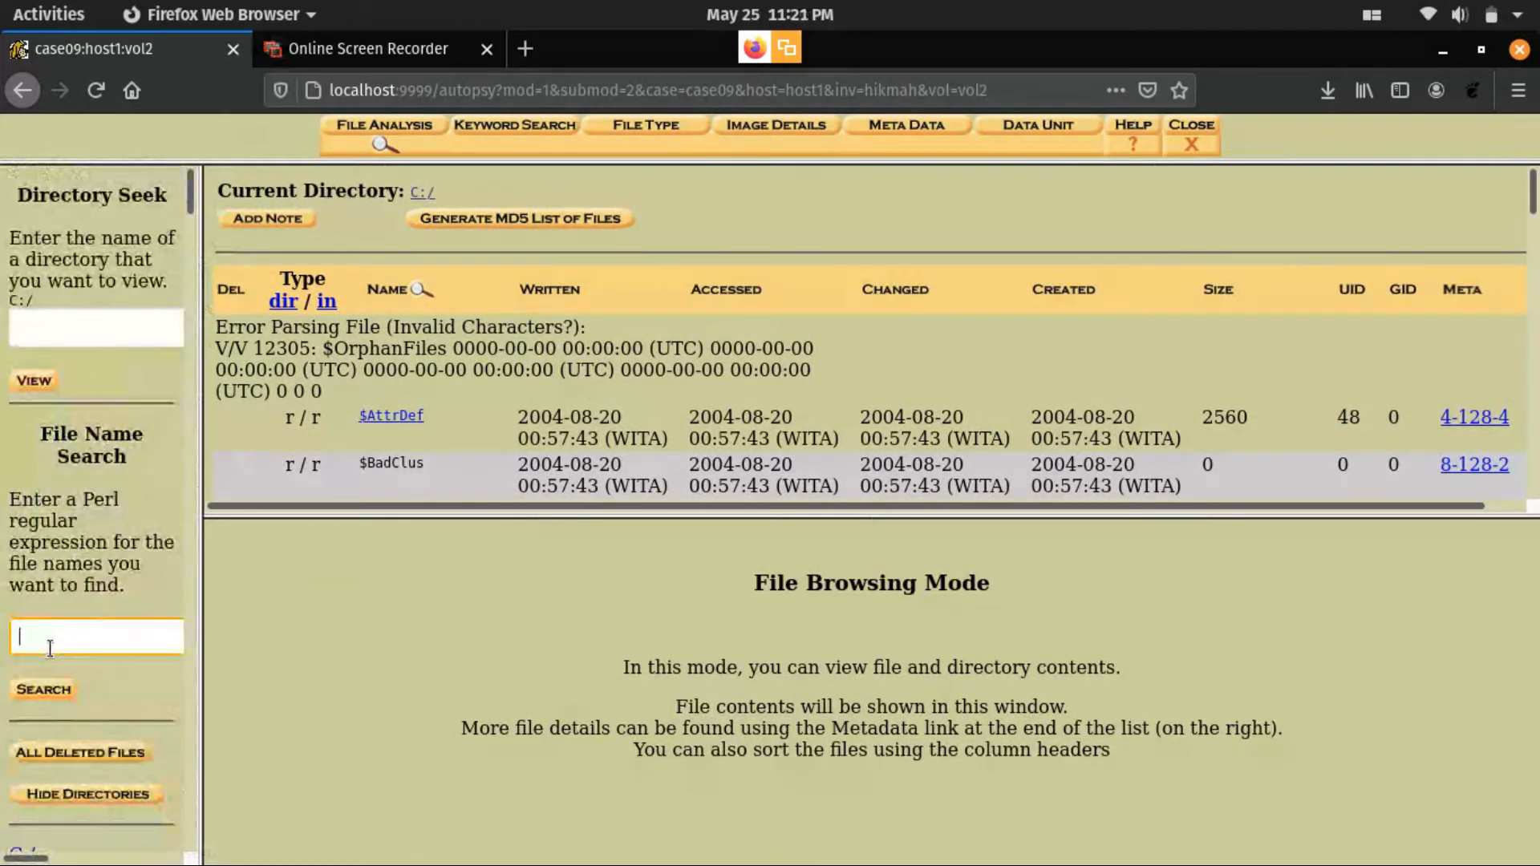
left_click(49, 646)
left_click(50, 667)
left_click(42, 690)
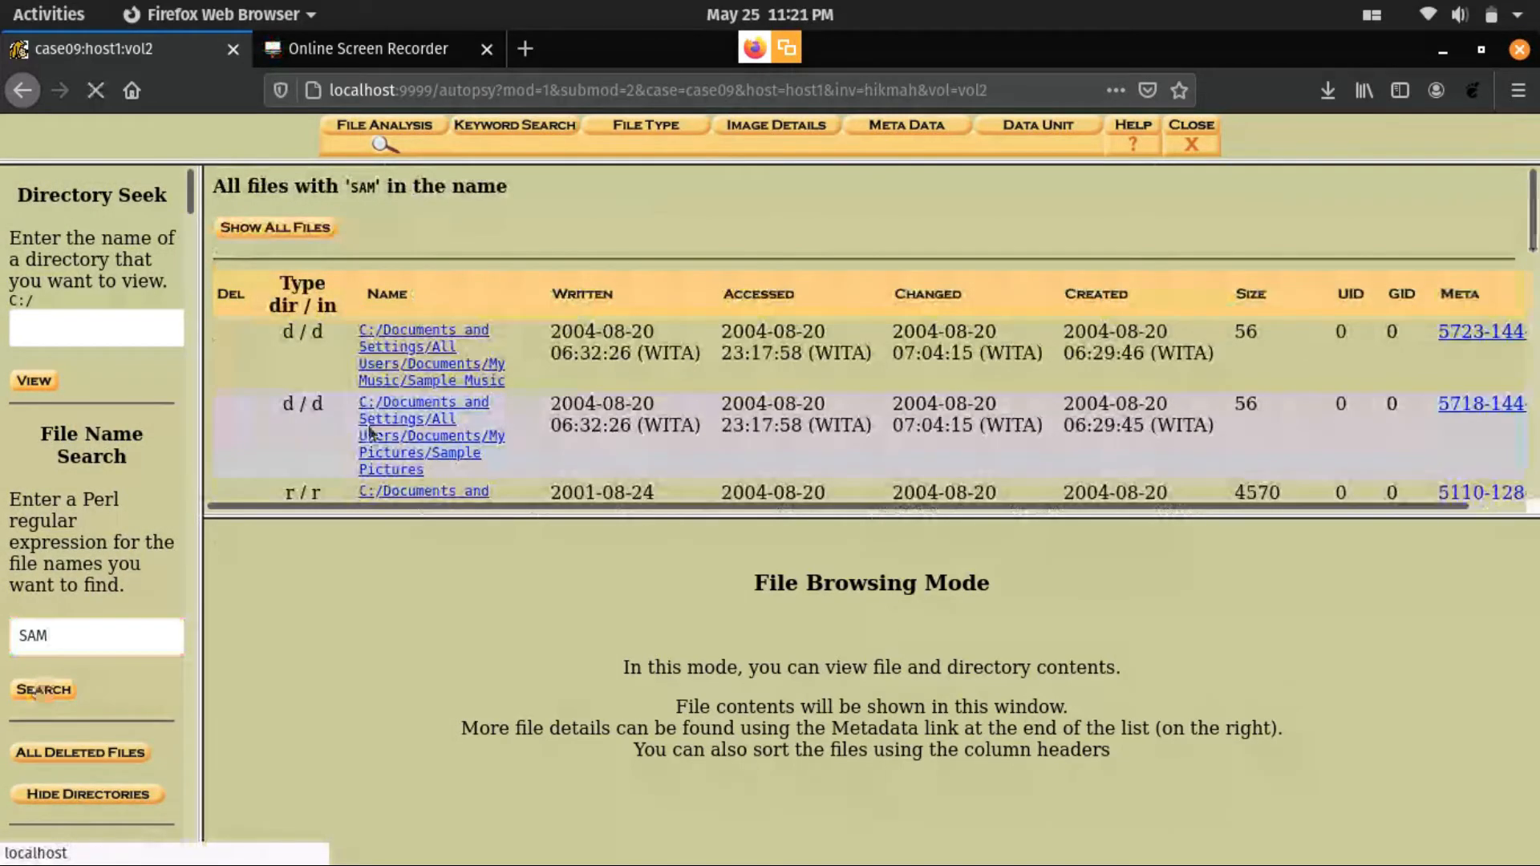
scroll(389, 416, "down", 1)
scroll(388, 415, "down", 1)
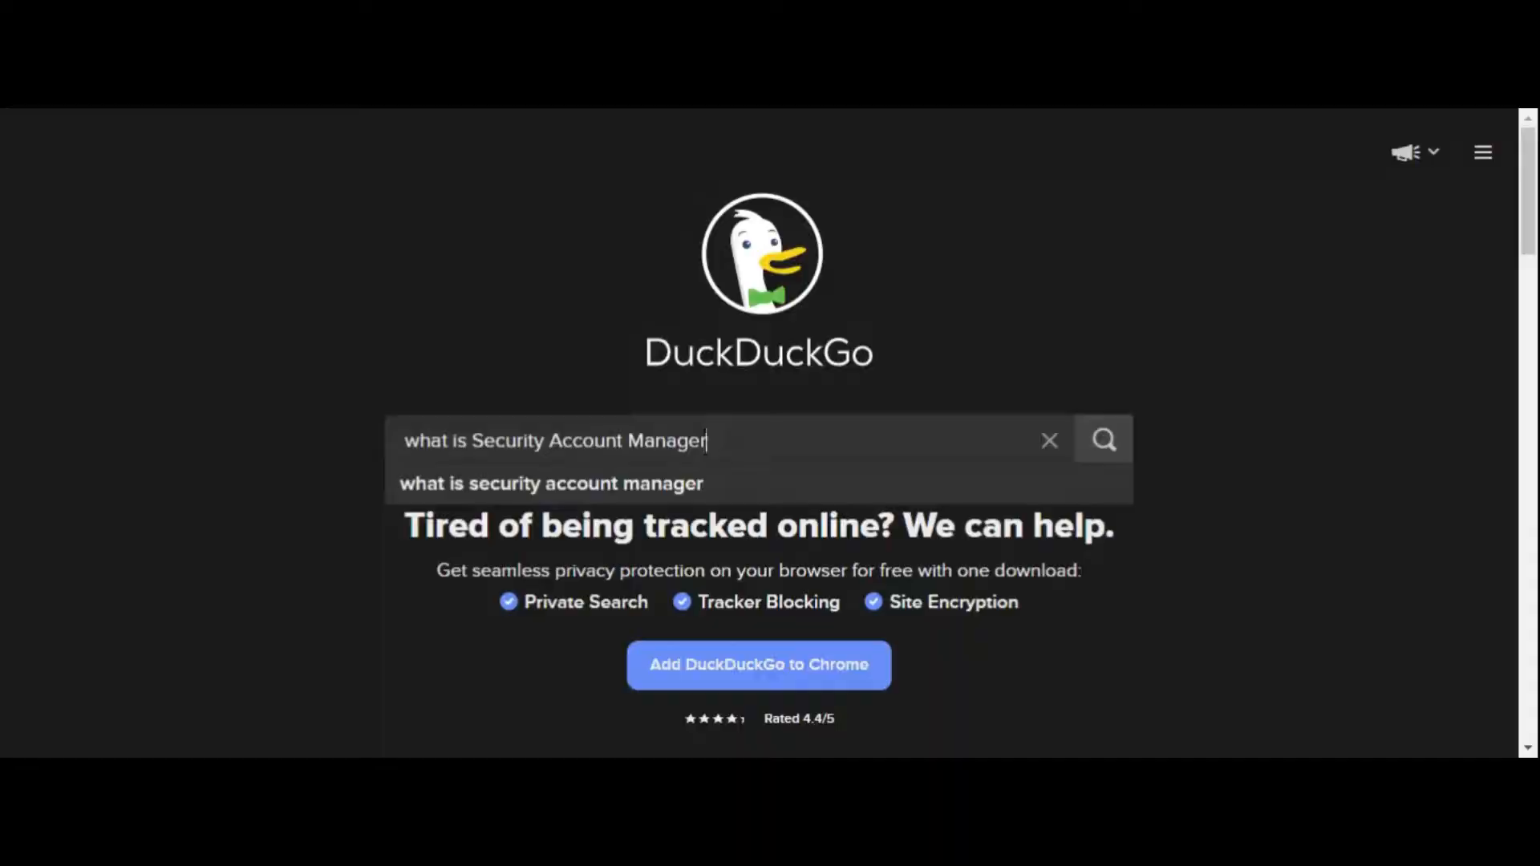
- Search DuckDuckGo for "what is Security Account Manager?", open the Wikipedia article and highlight the definition of SAM
key("Return")
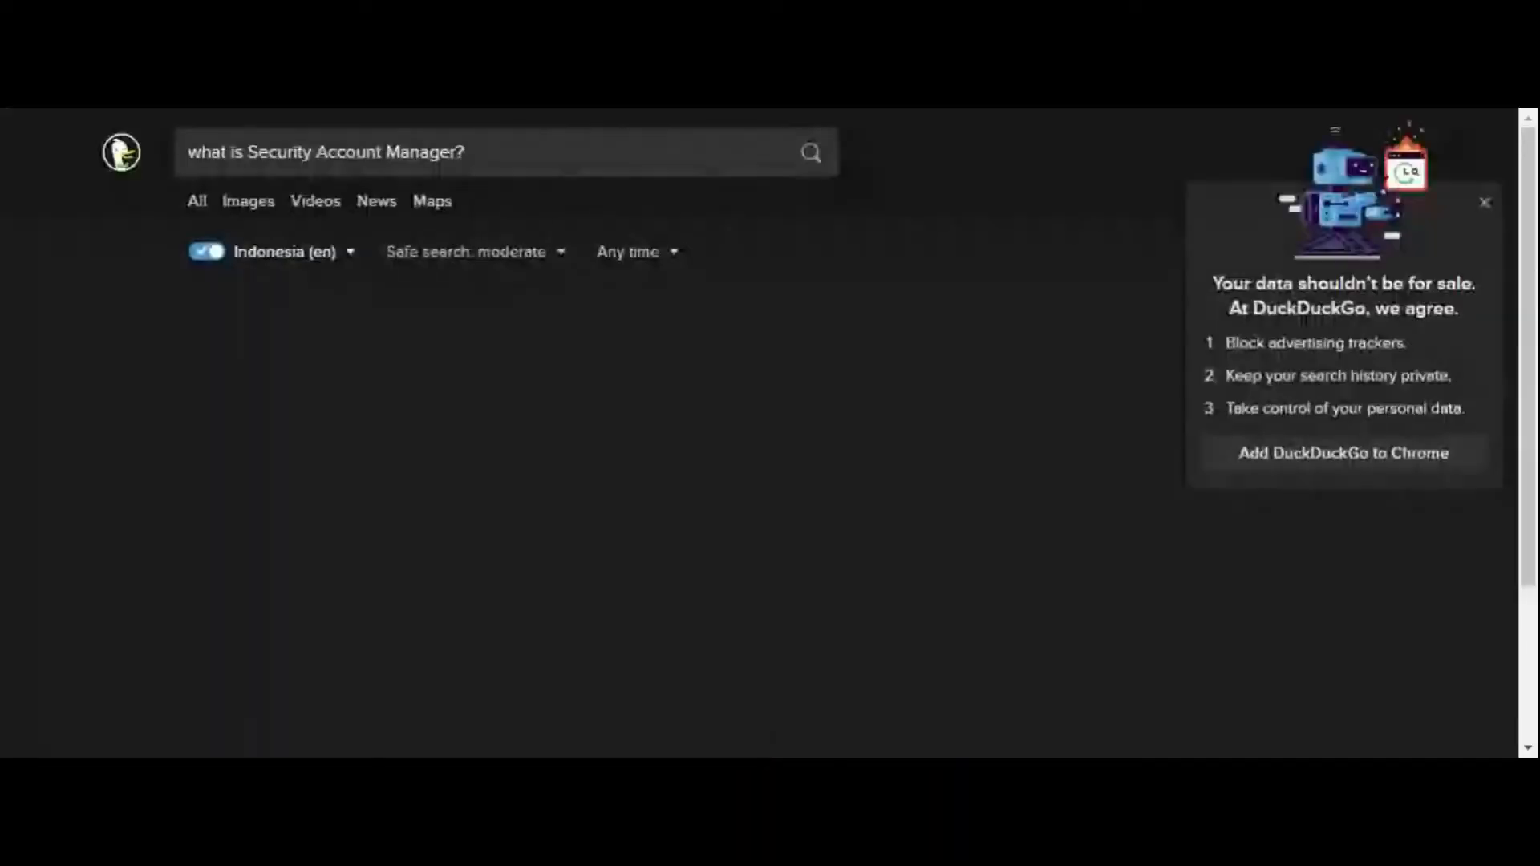
left_click(365, 310)
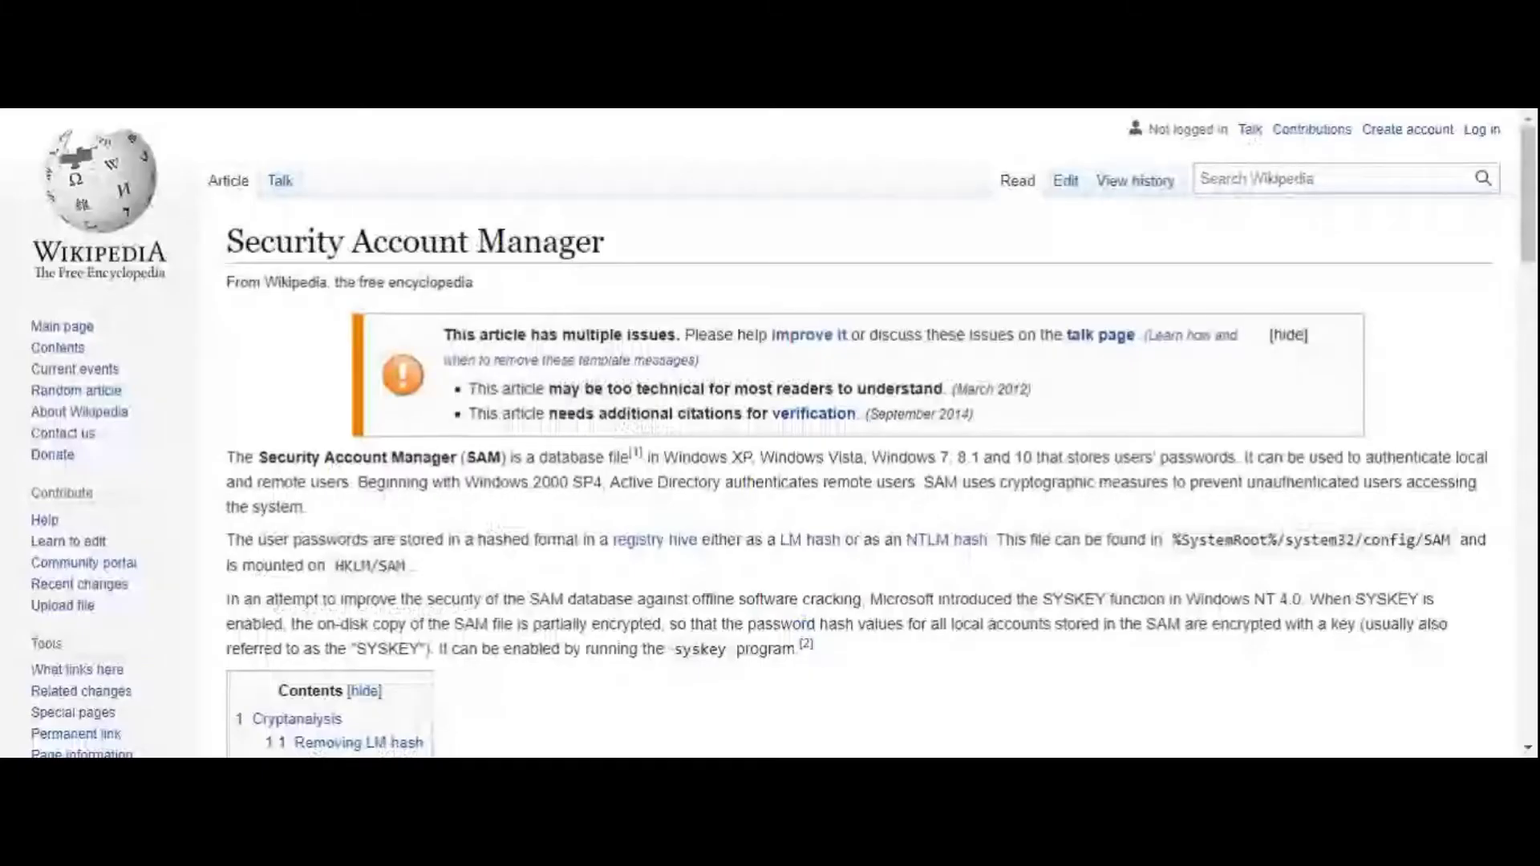
scroll(803, 481, "down", 3)
left_click_drag(230, 442, 353, 467)
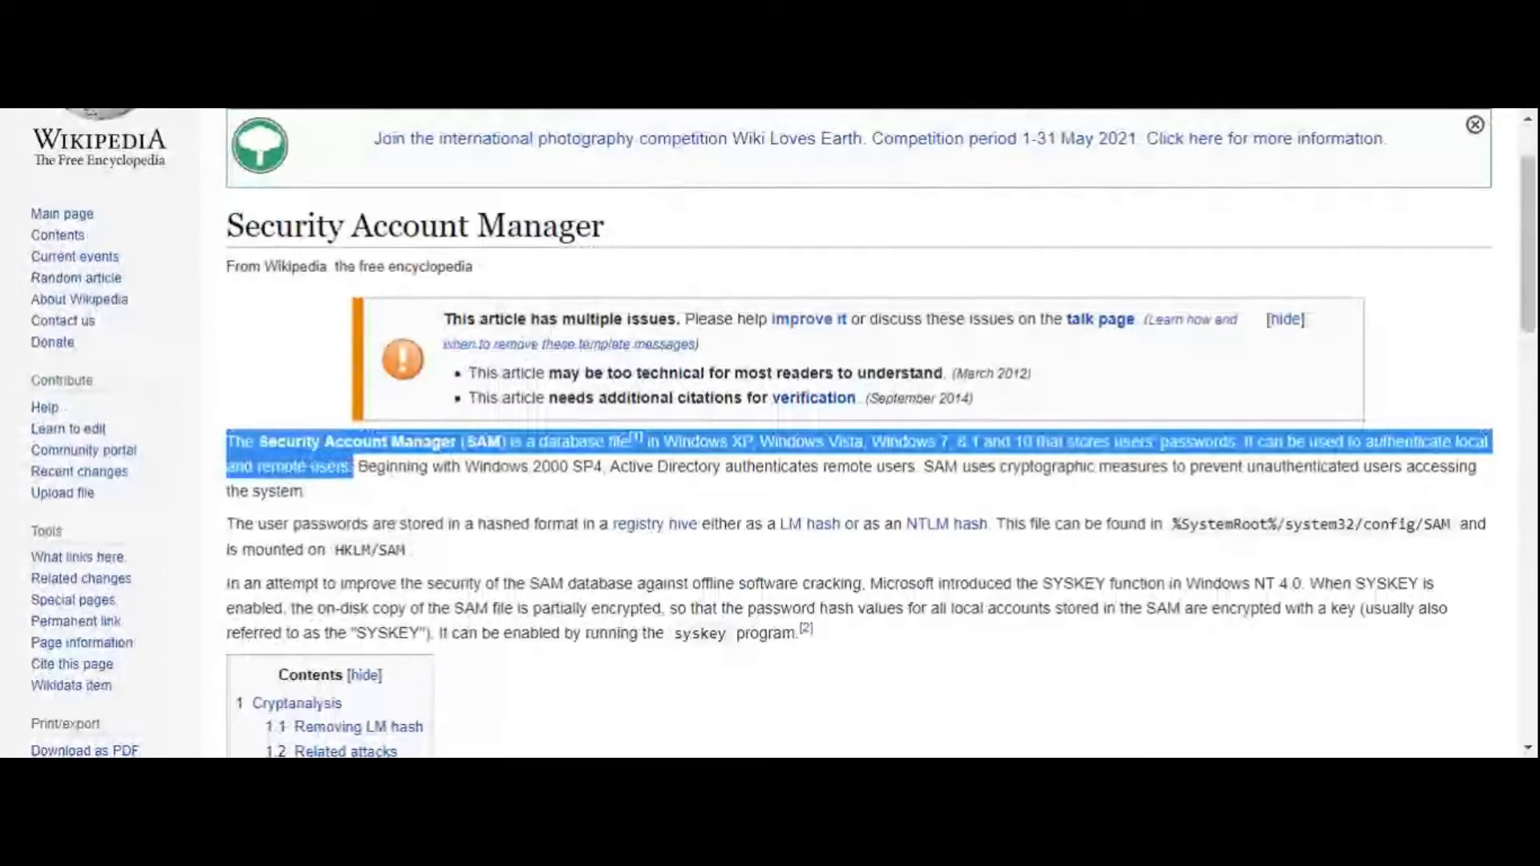
- Switch back to Autopsy, expand all directories of the C:/ volume and browse the directory tree
key("alt+Tab")
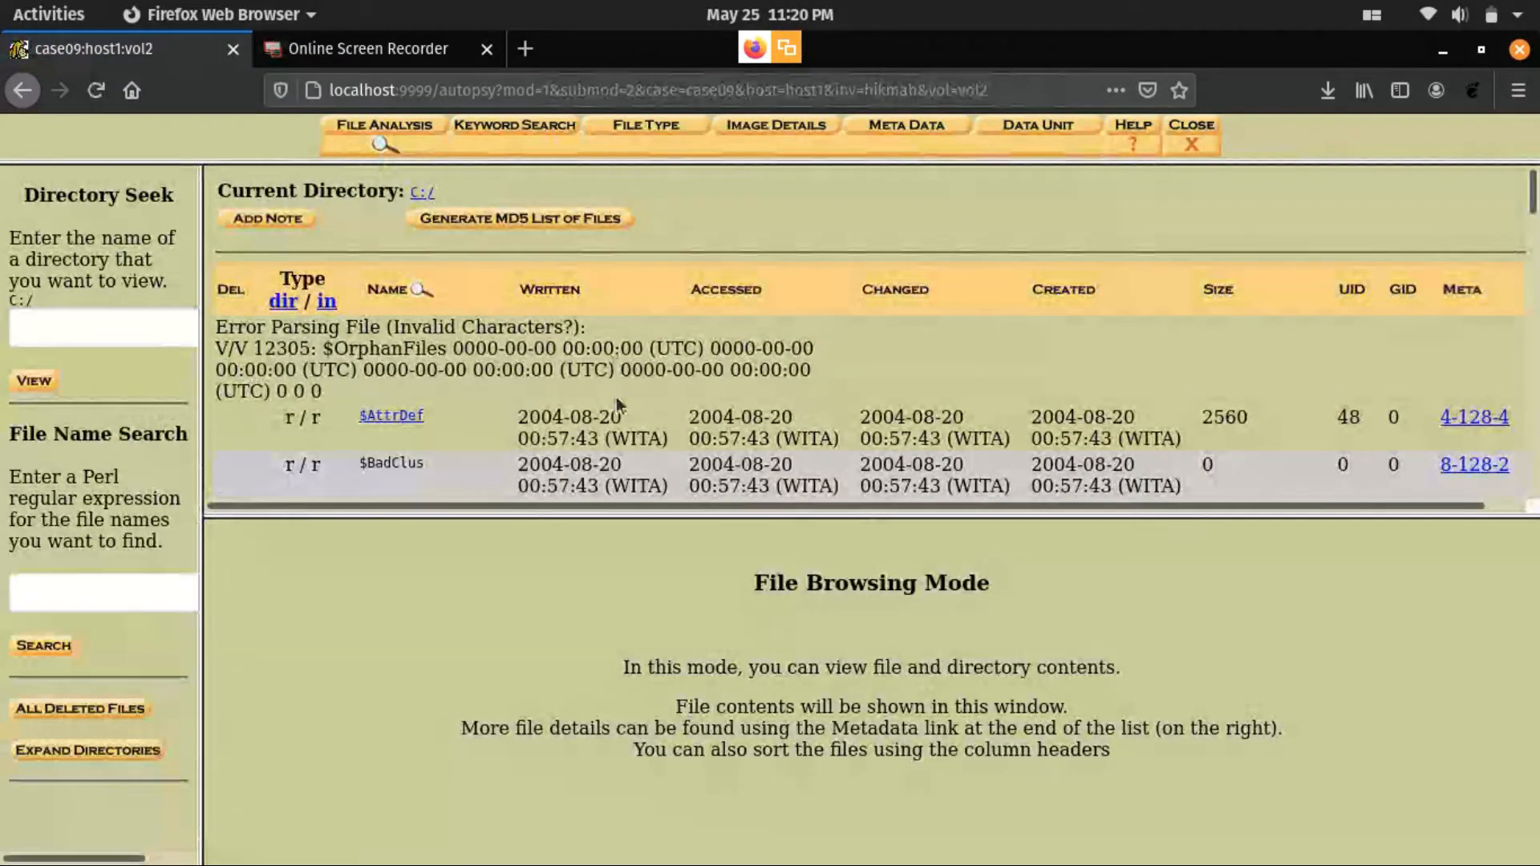
scroll(617, 405, "down", 5)
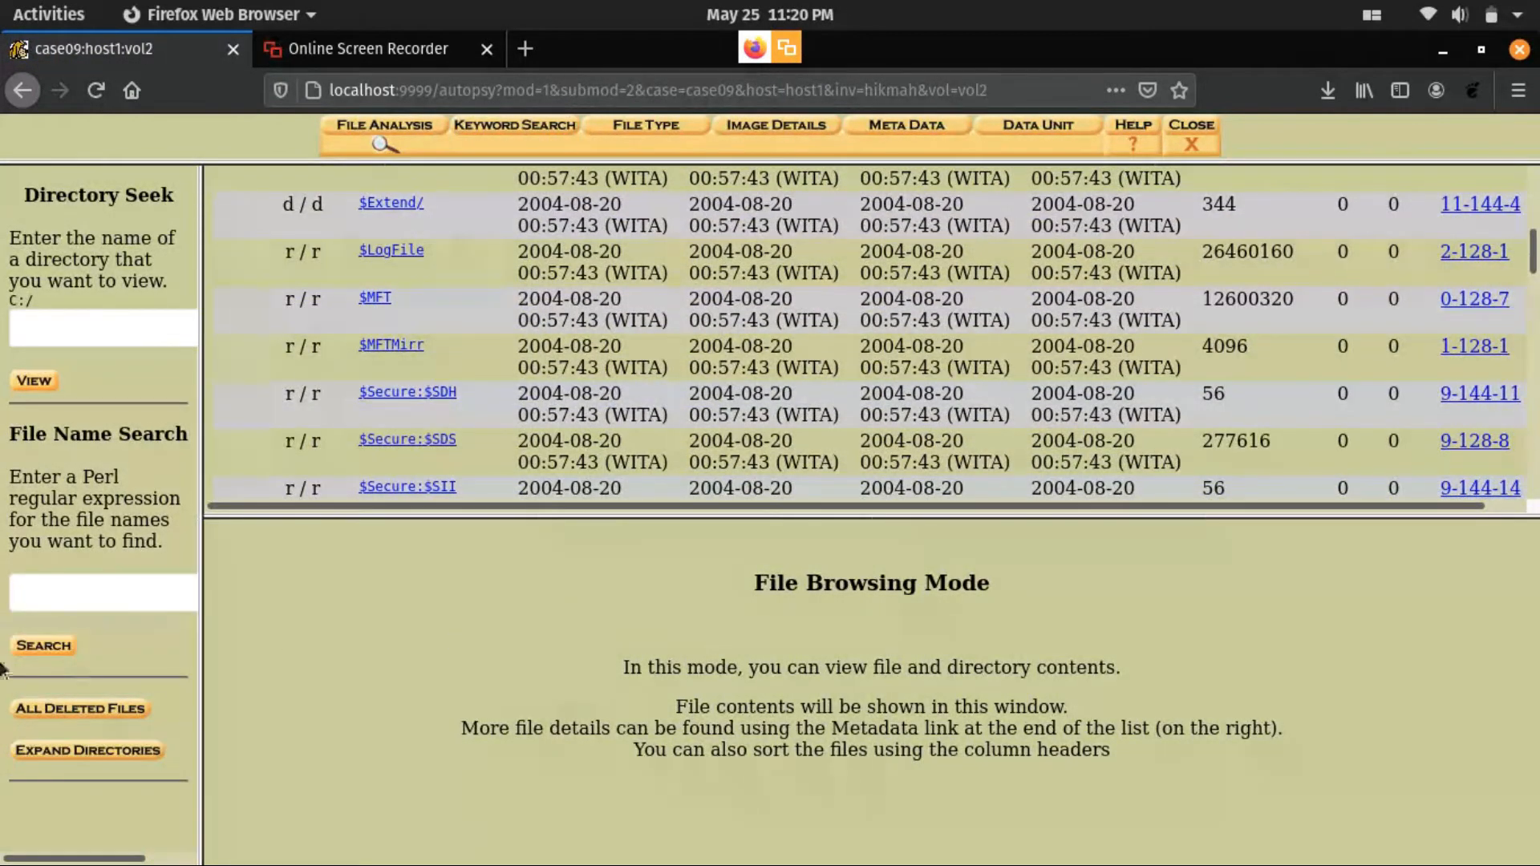
left_click(55, 754)
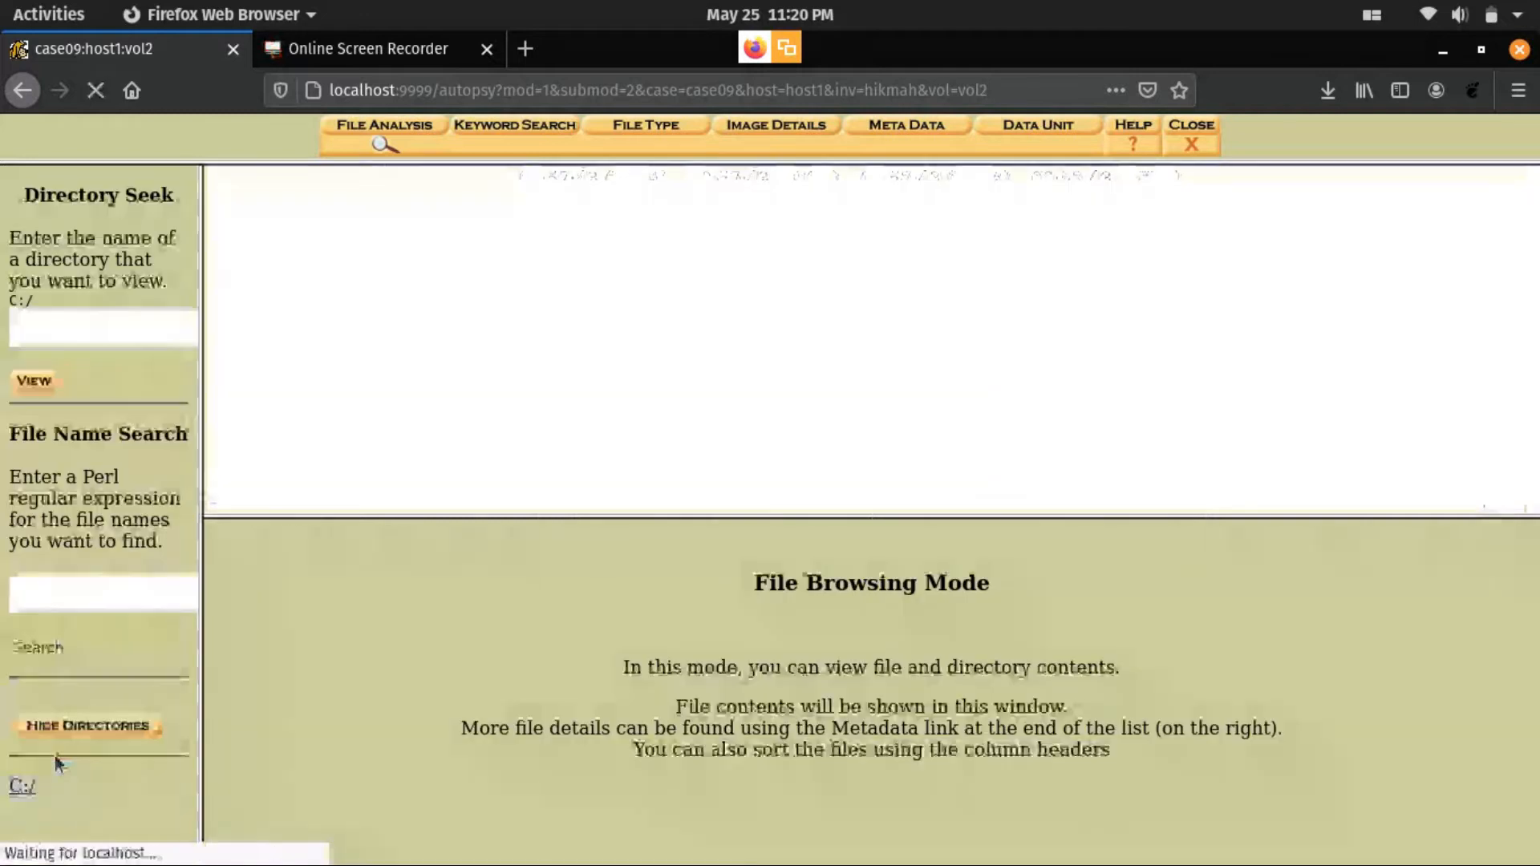
scroll(127, 643, "down", 10)
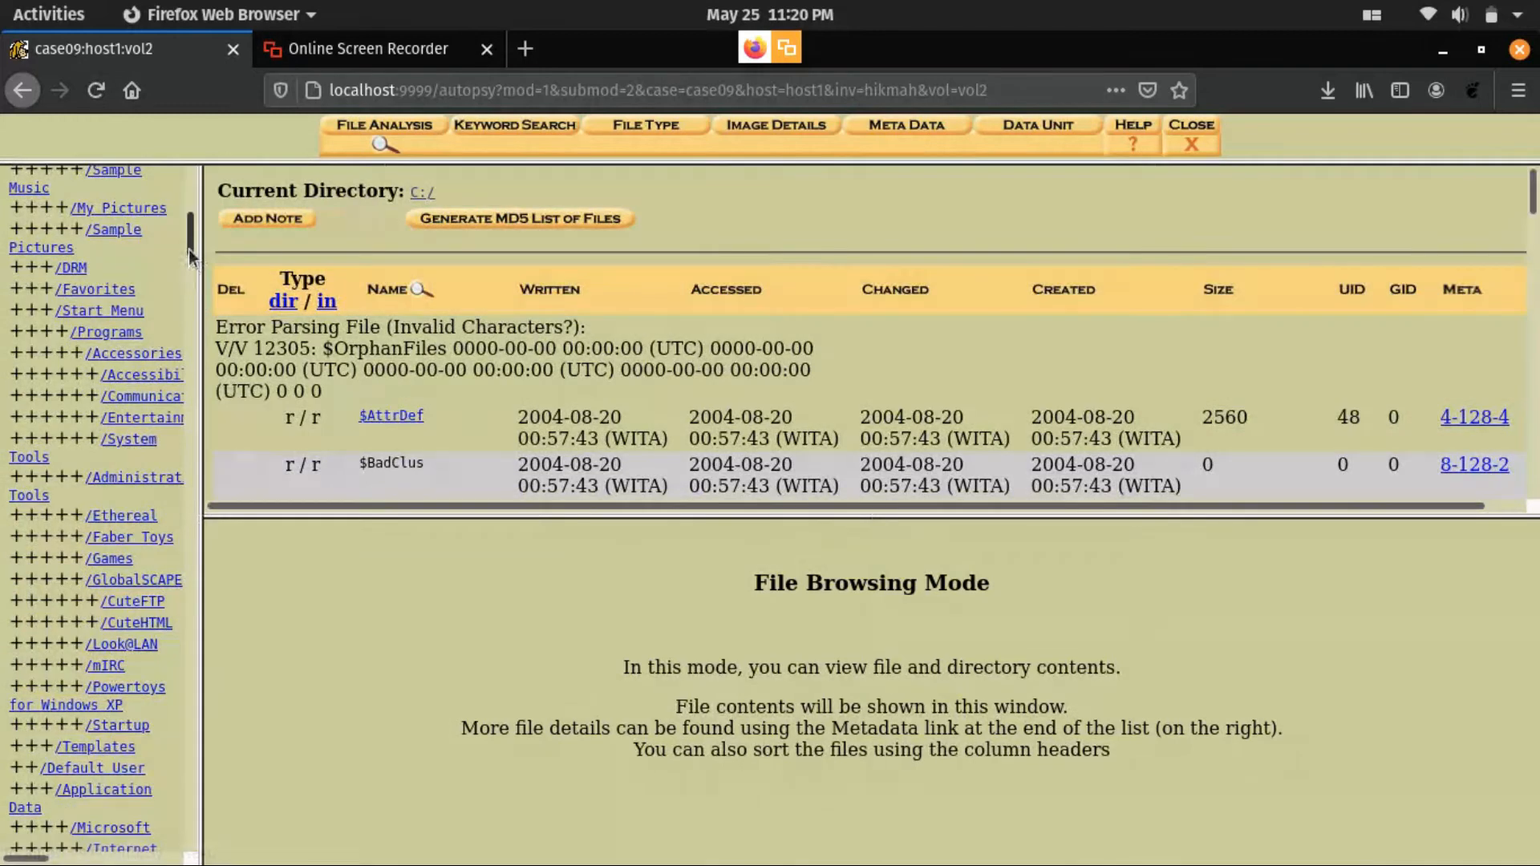
scroll(173, 556, "down", 10)
scroll(160, 562, "up", 20)
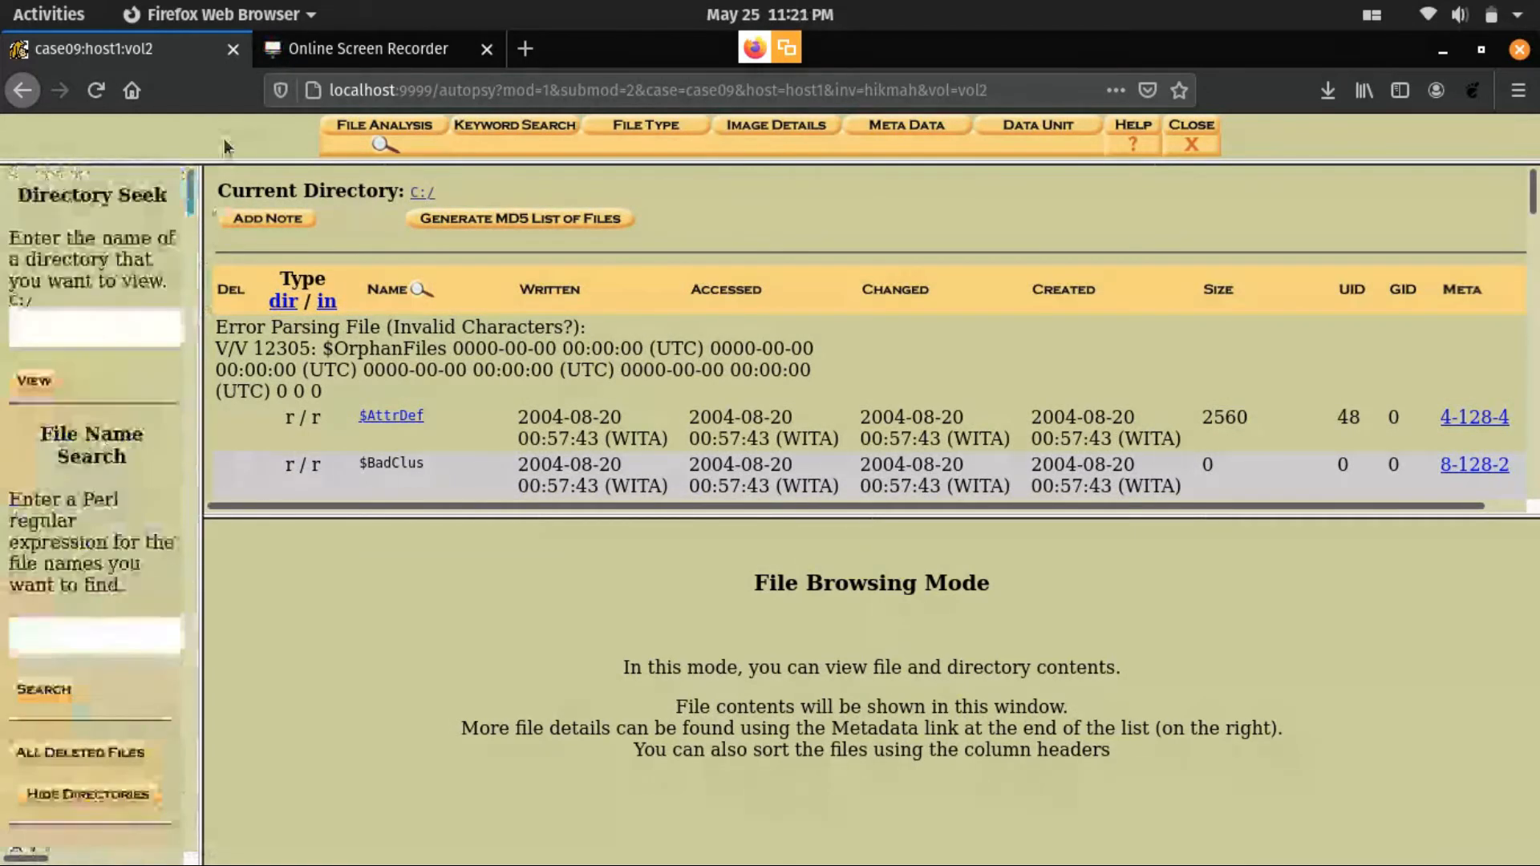
- Run a file name search for "SAM" on the C:/ volume
left_click(50, 647)
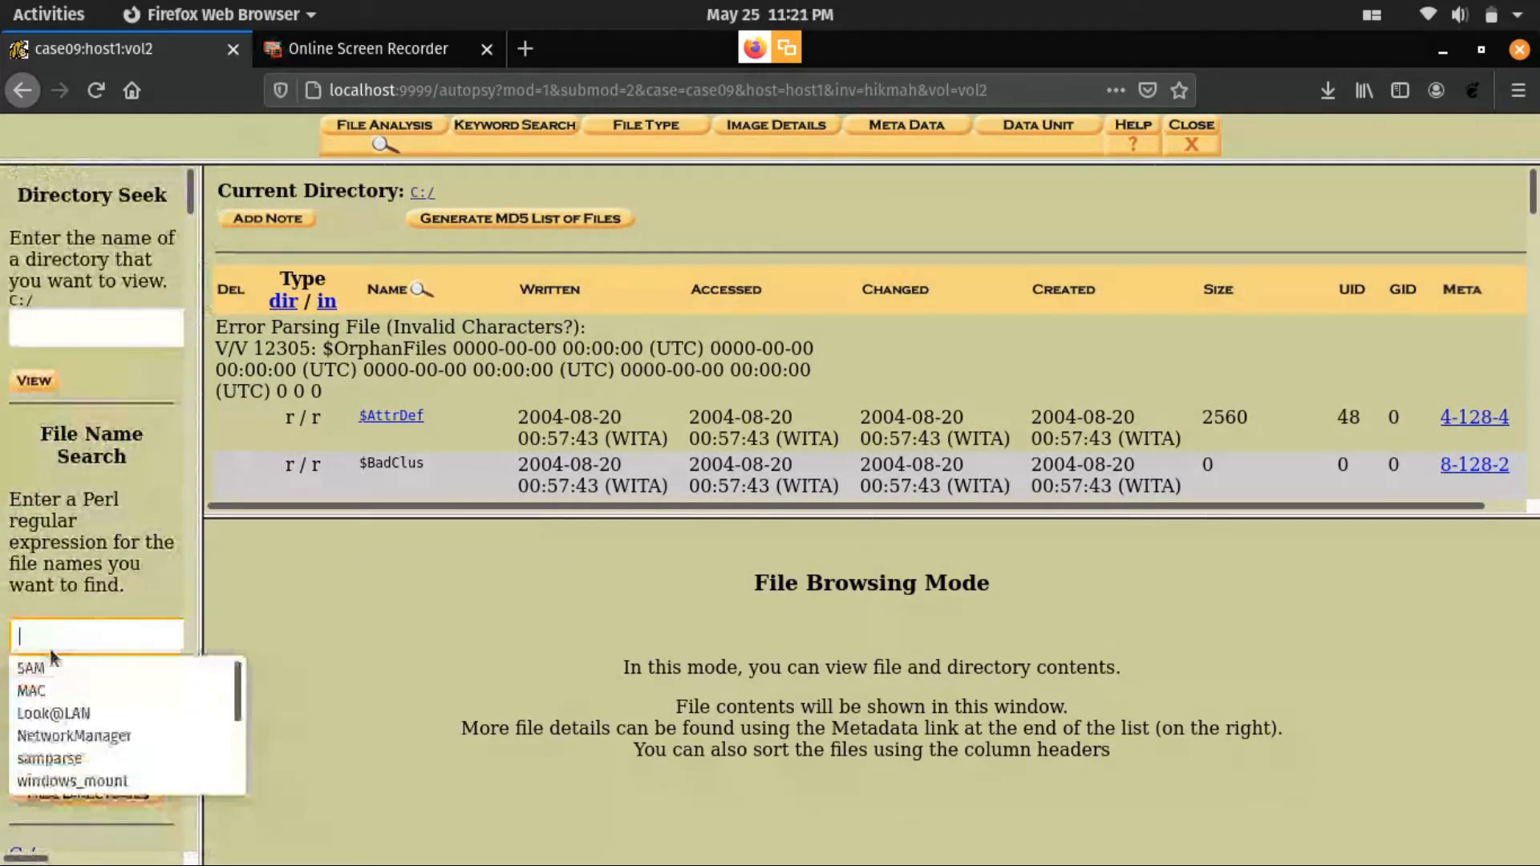
left_click(50, 668)
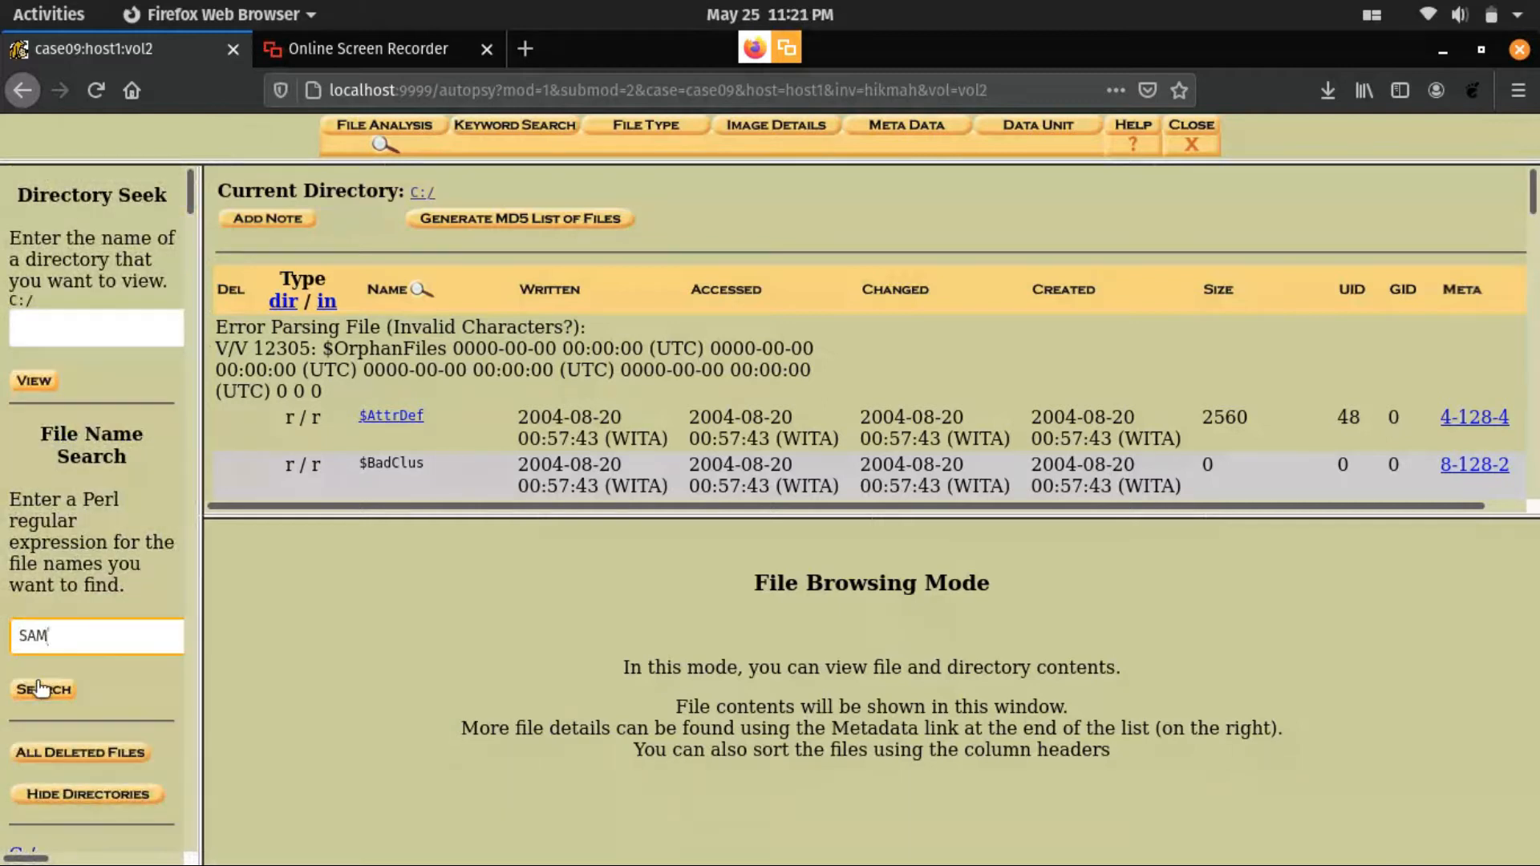
left_click(42, 690)
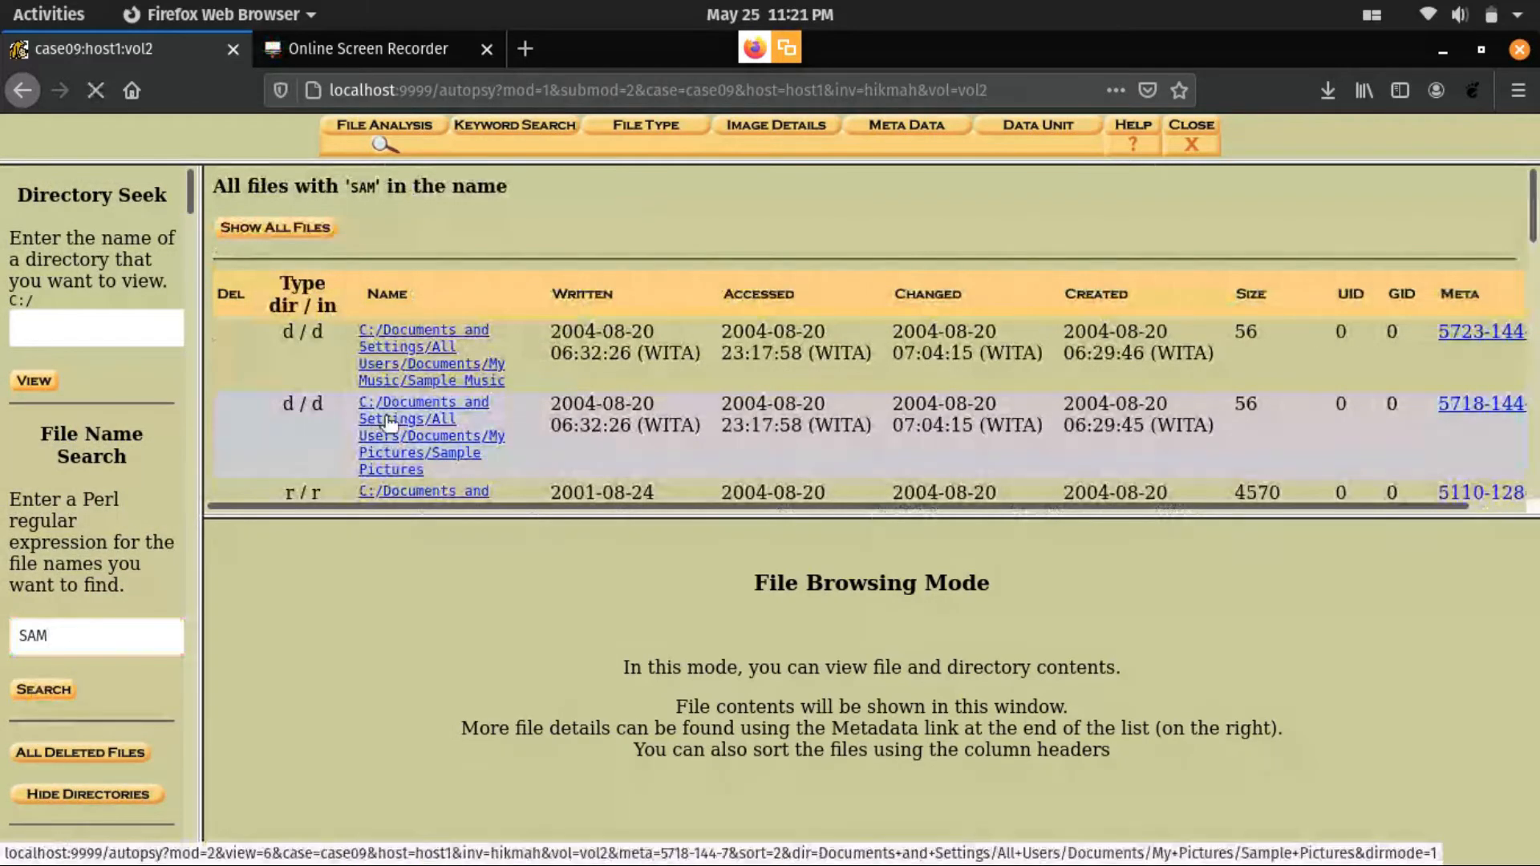
- Enlarge the search results pane and open the file C:/WINDOWS/system32/config/SAM from the results
scroll(393, 421, "down", 3)
left_click_drag(462, 513, 459, 670)
scroll(445, 550, "down", 5)
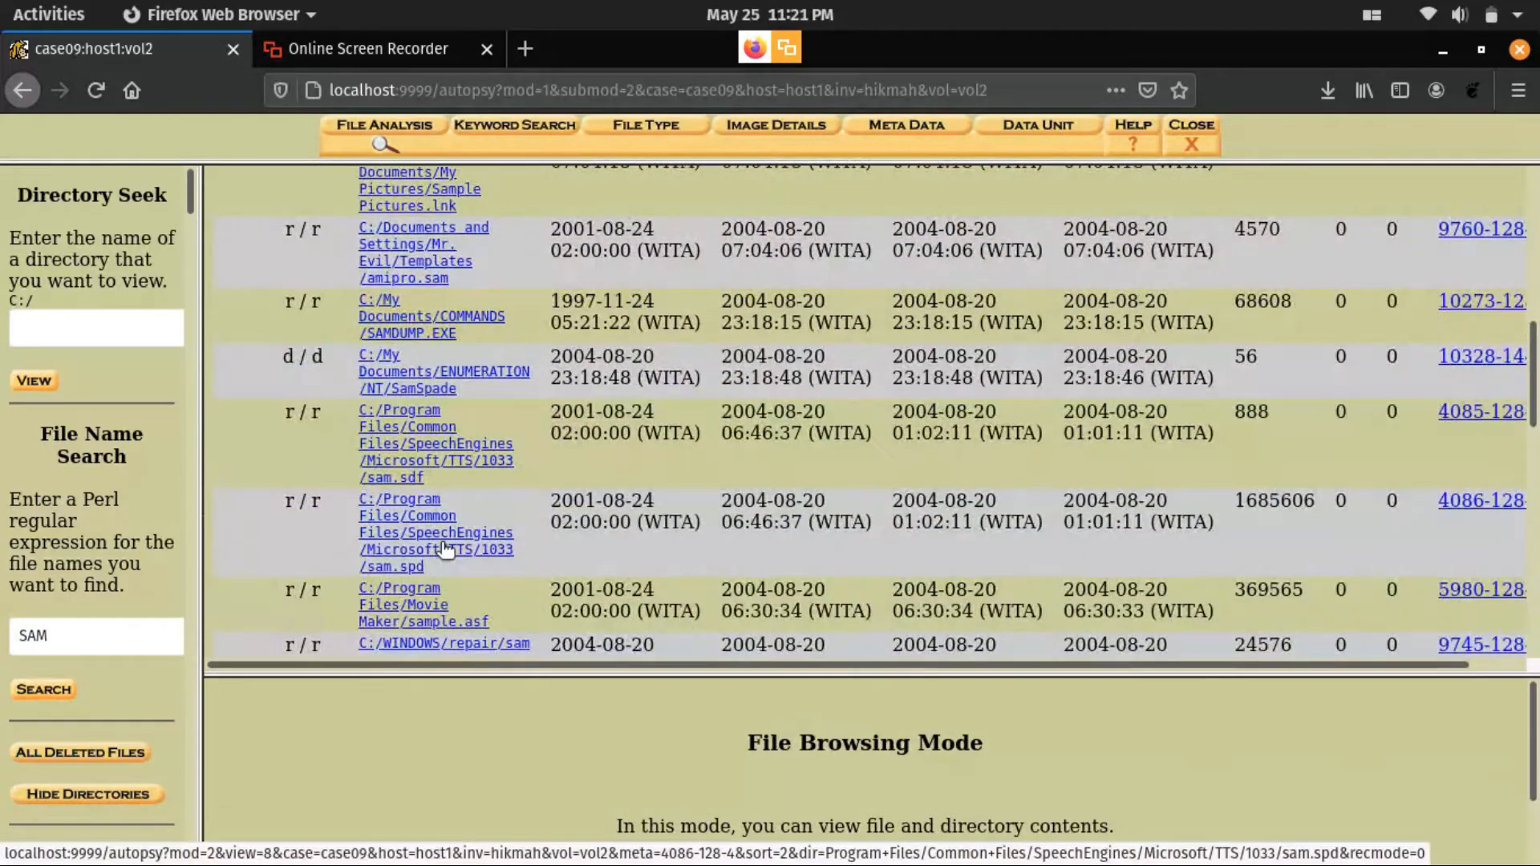
scroll(441, 545, "down", 5)
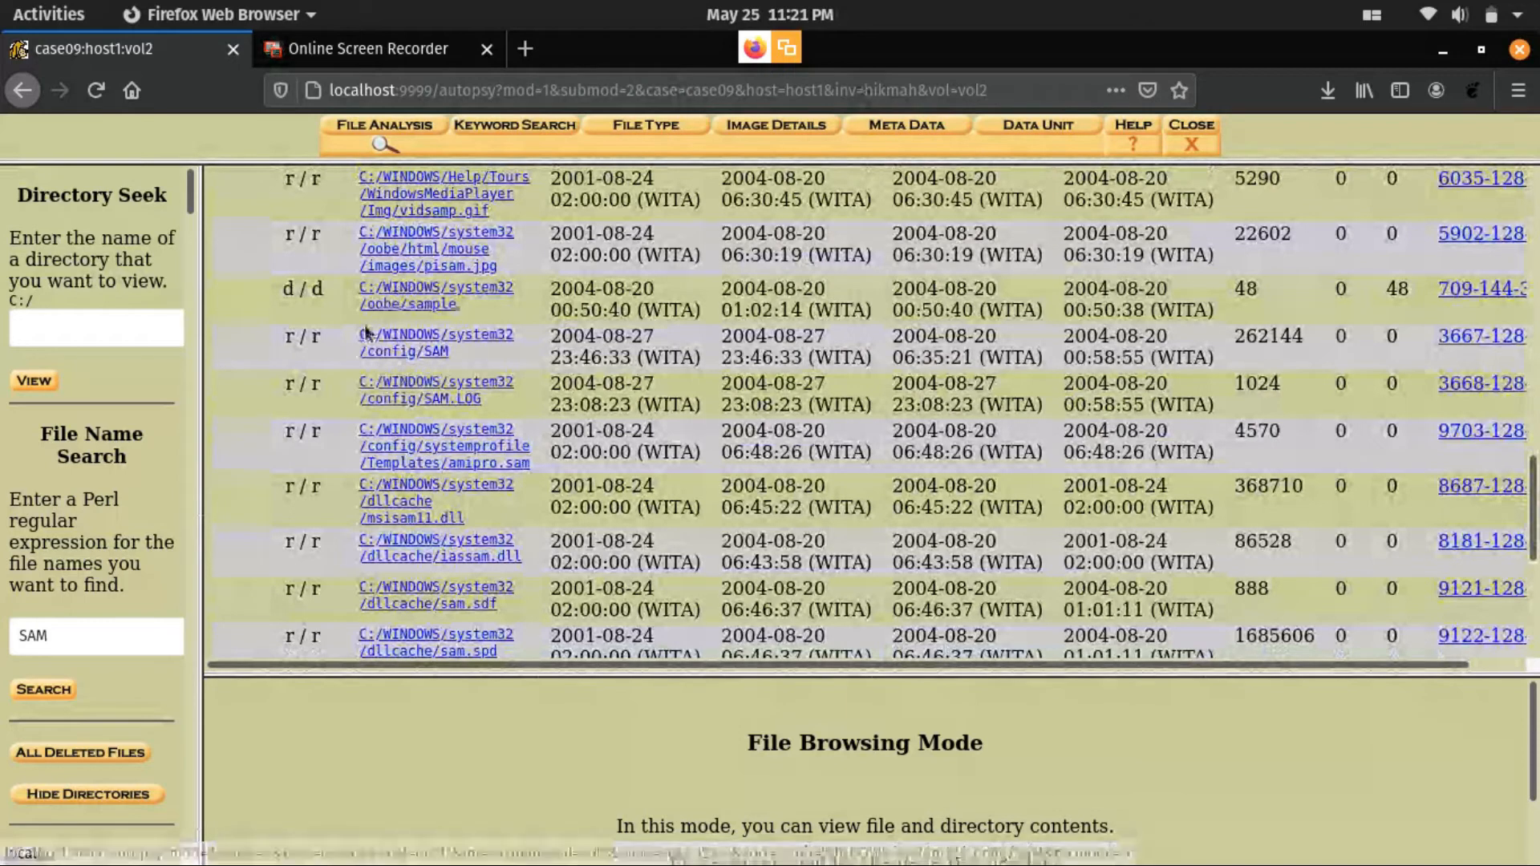
left_click(389, 353)
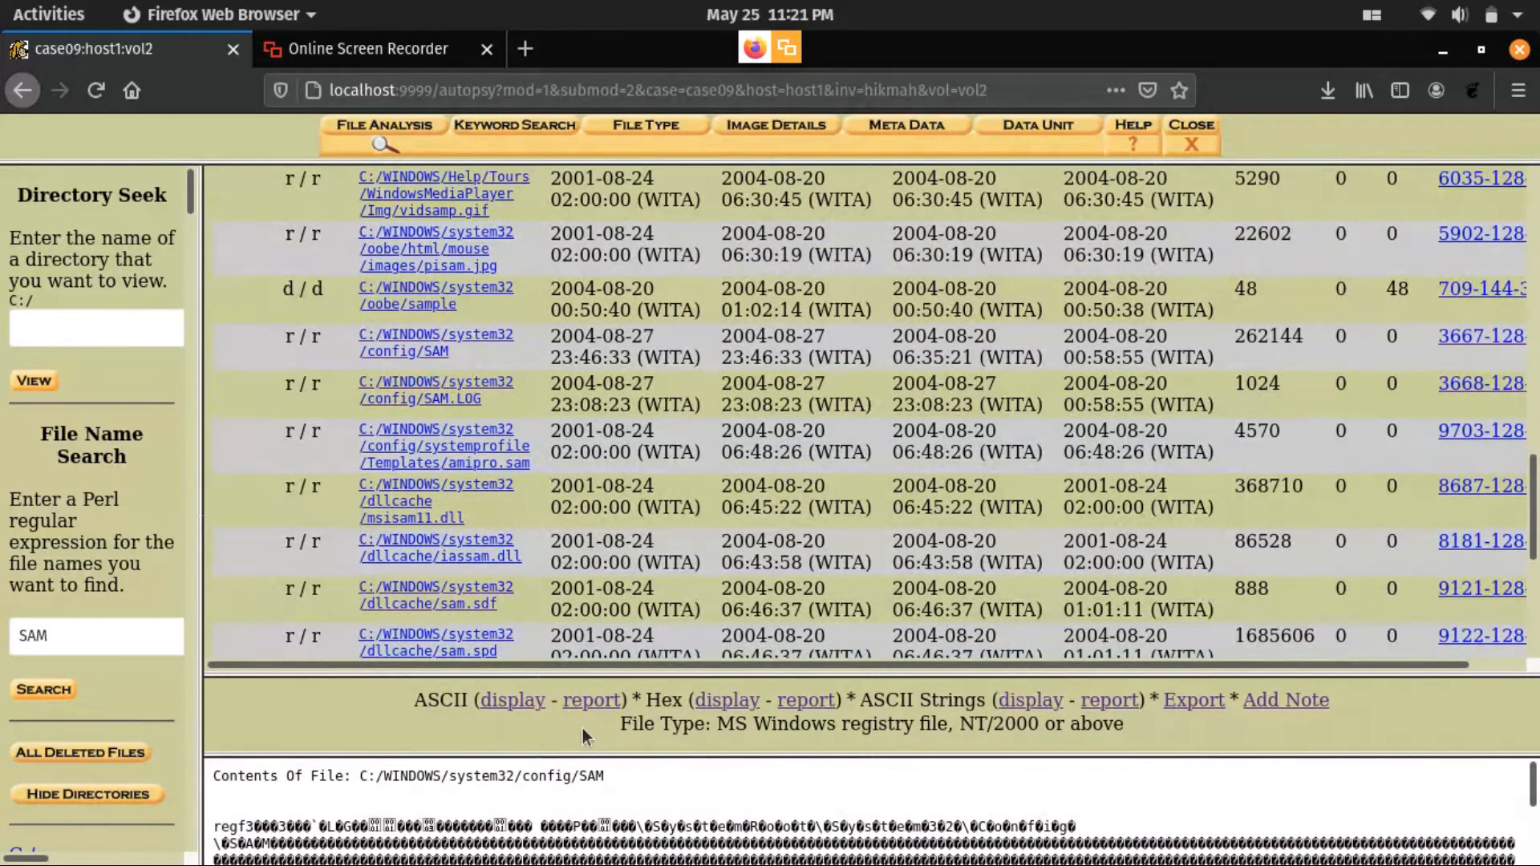
- Enlarge the content pane and display the SAM file's contents as ASCII, as hex and as ASCII strings
left_click_drag(598, 670, 611, 386)
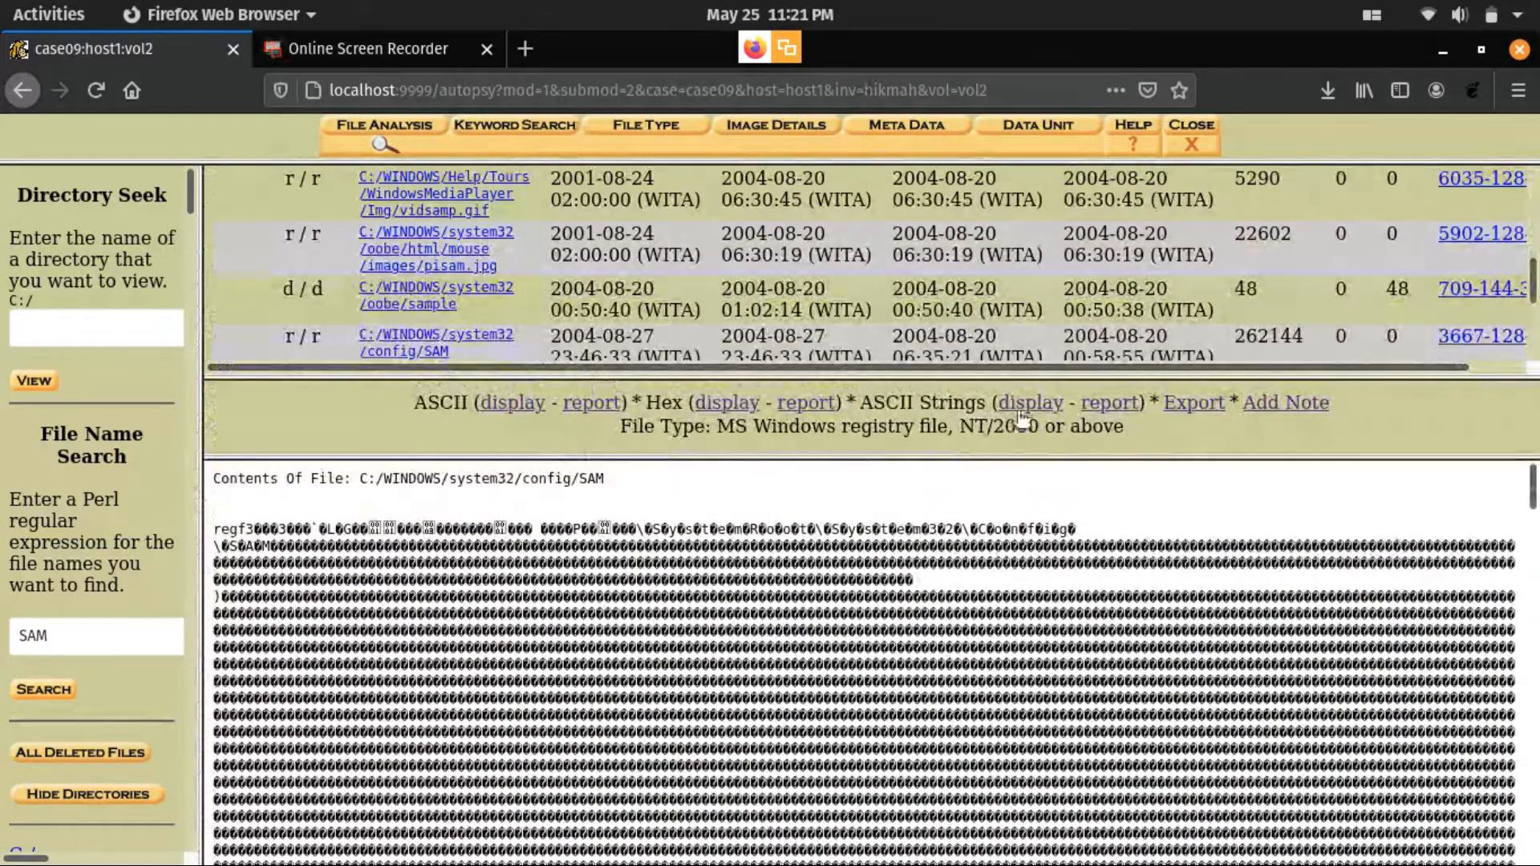
left_click(513, 403)
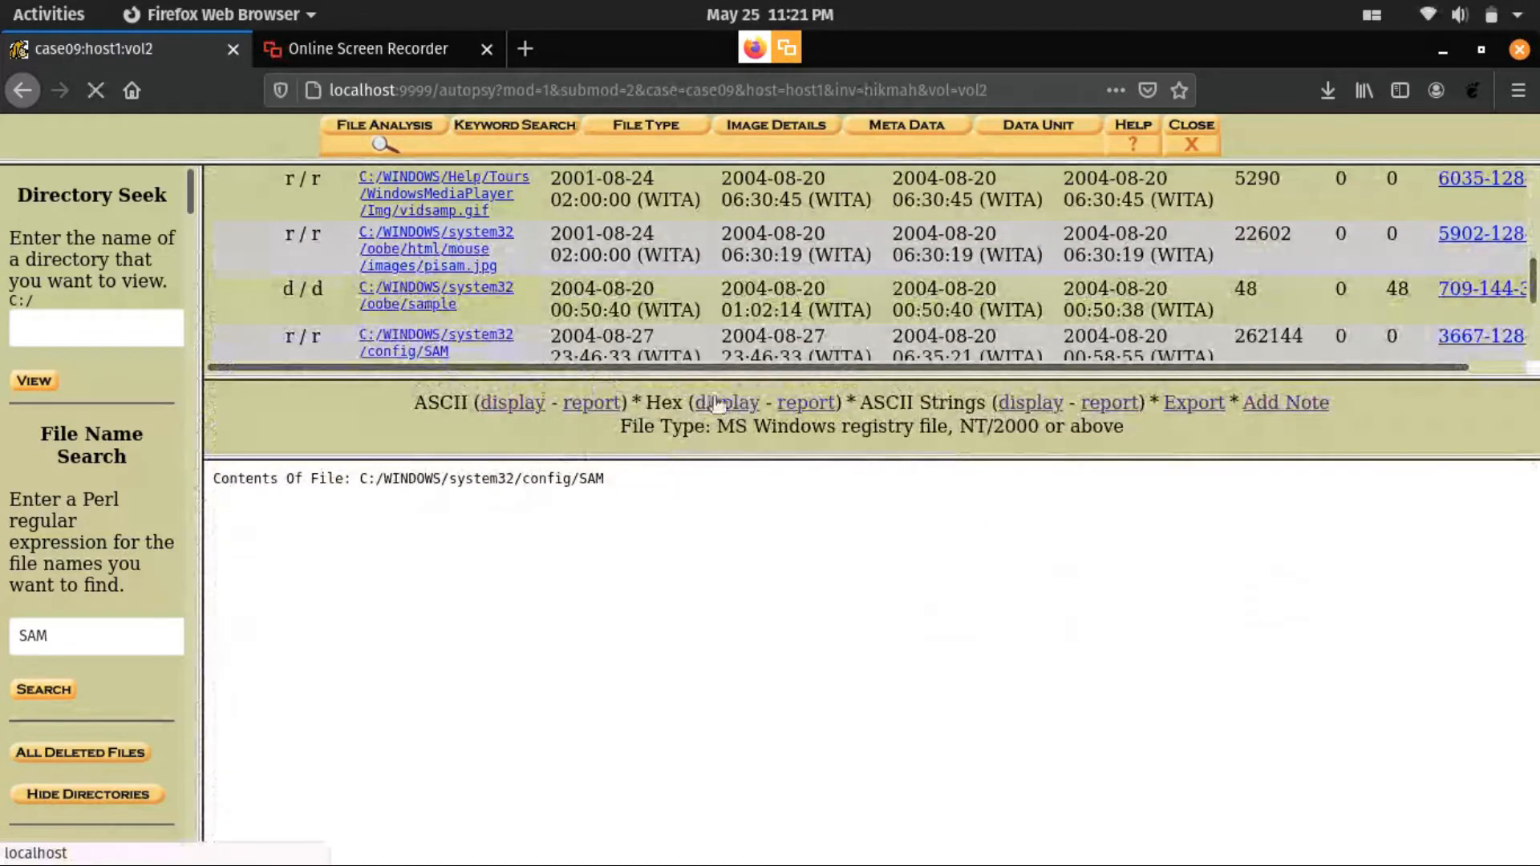
left_click(729, 404)
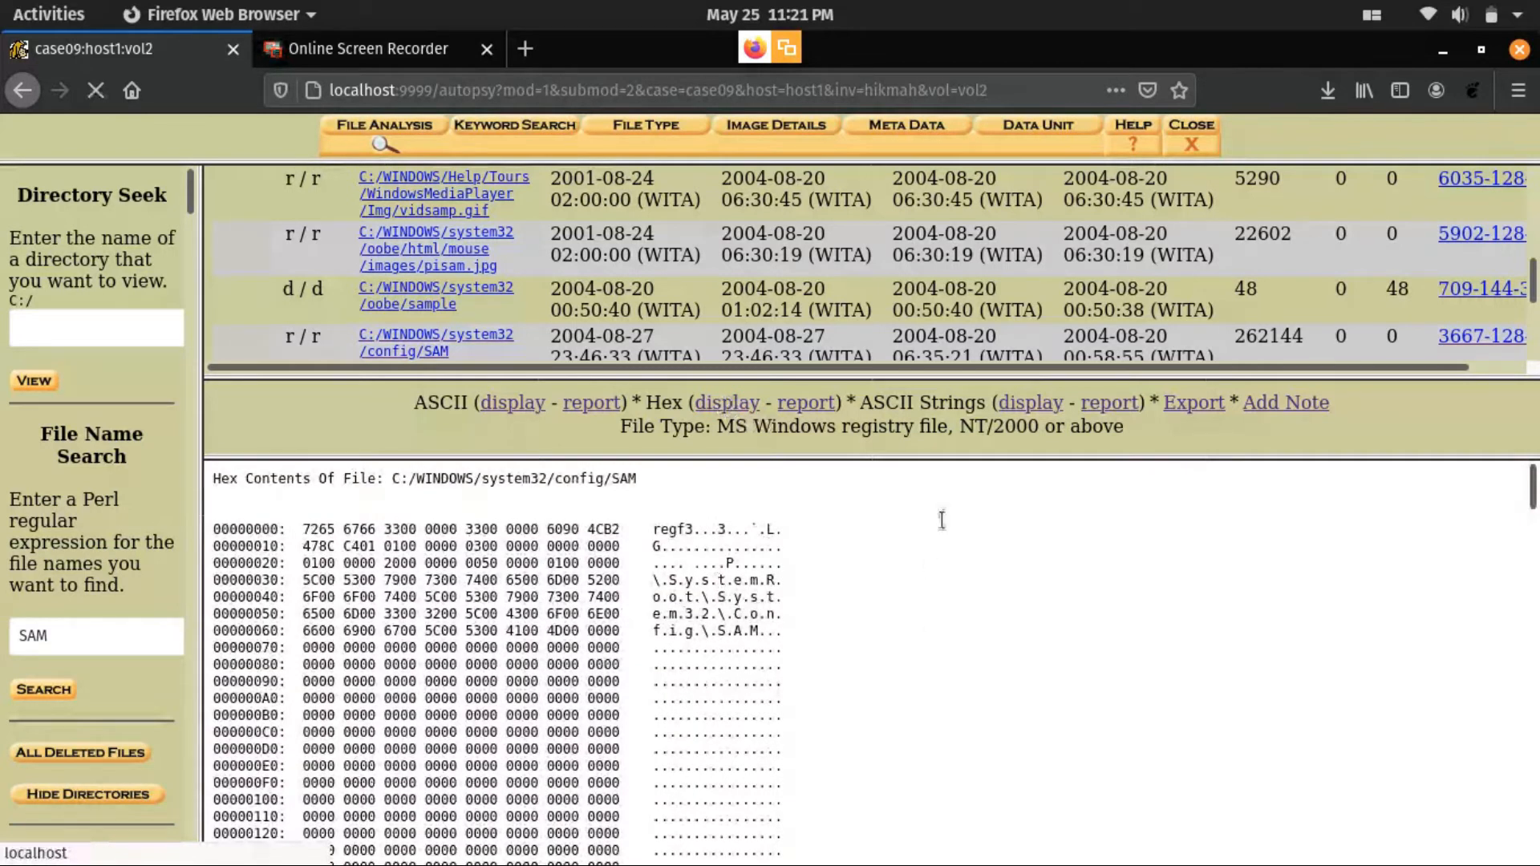
scroll(1019, 418, "down", 10)
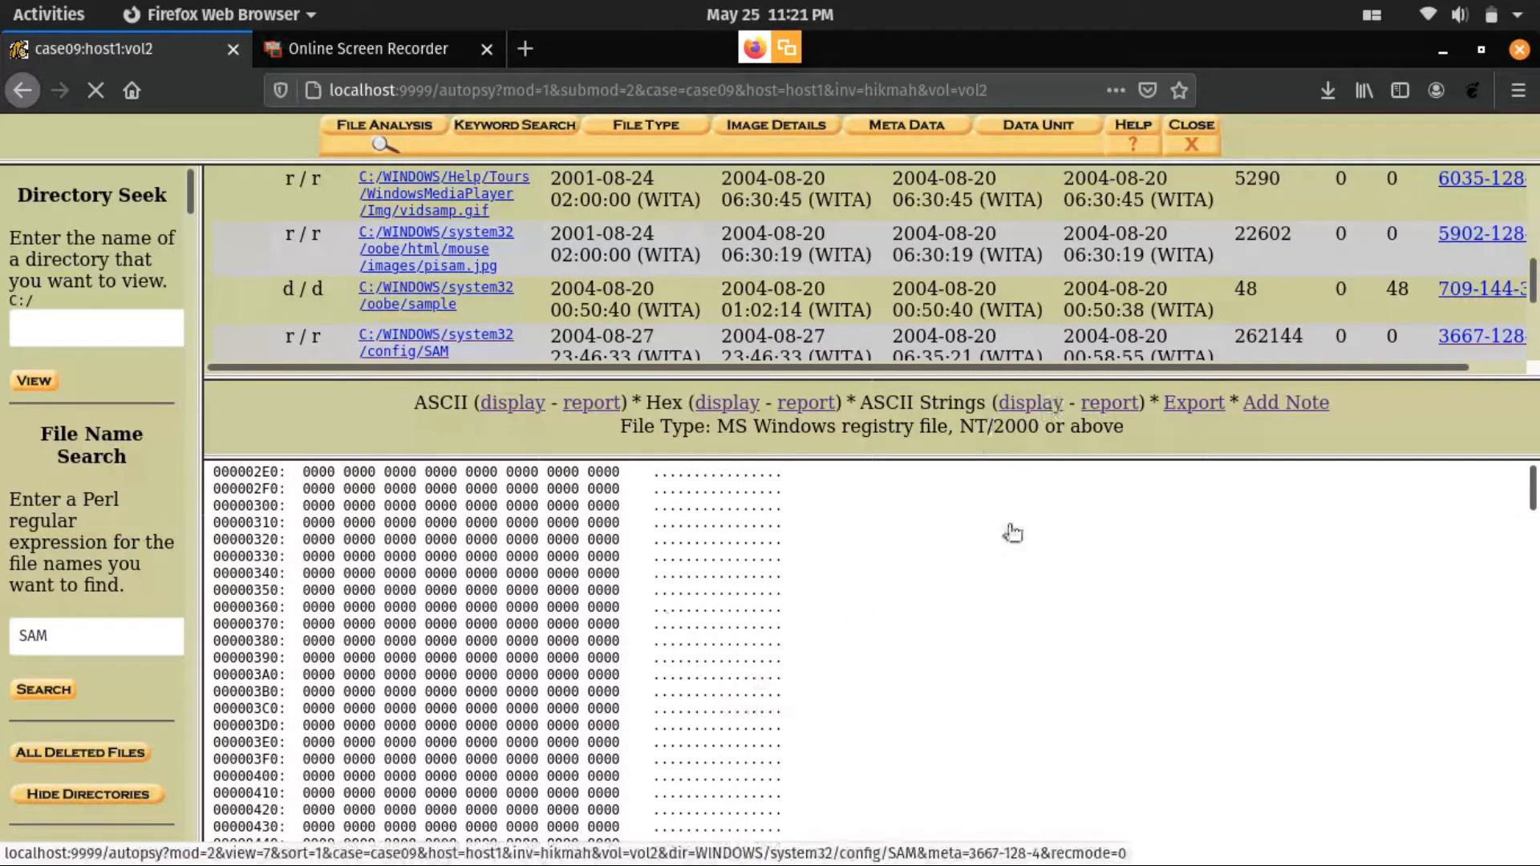
left_click(1031, 402)
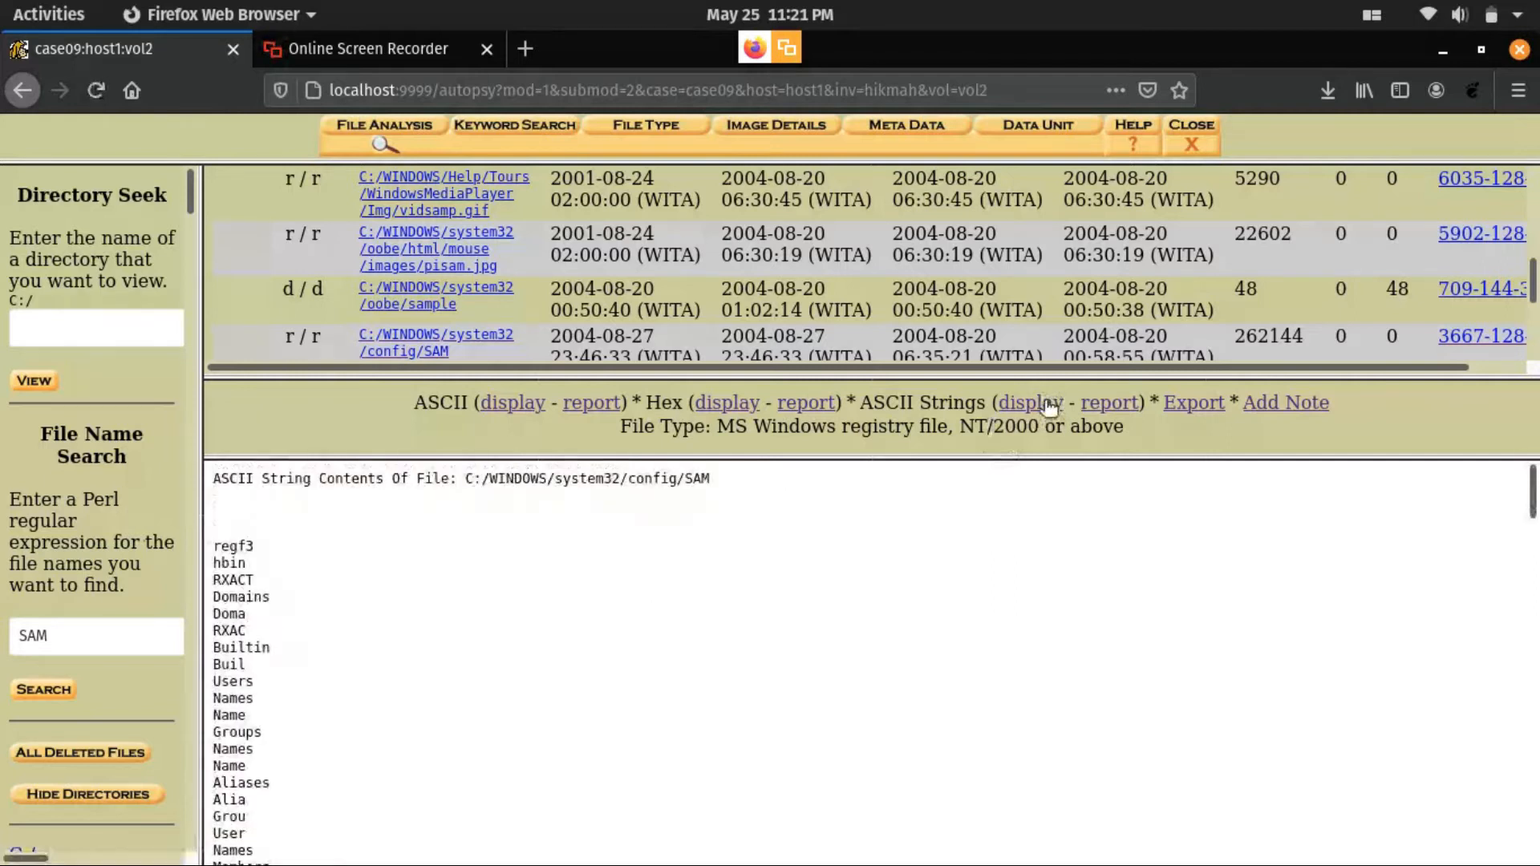
scroll(342, 676, "down", 15)
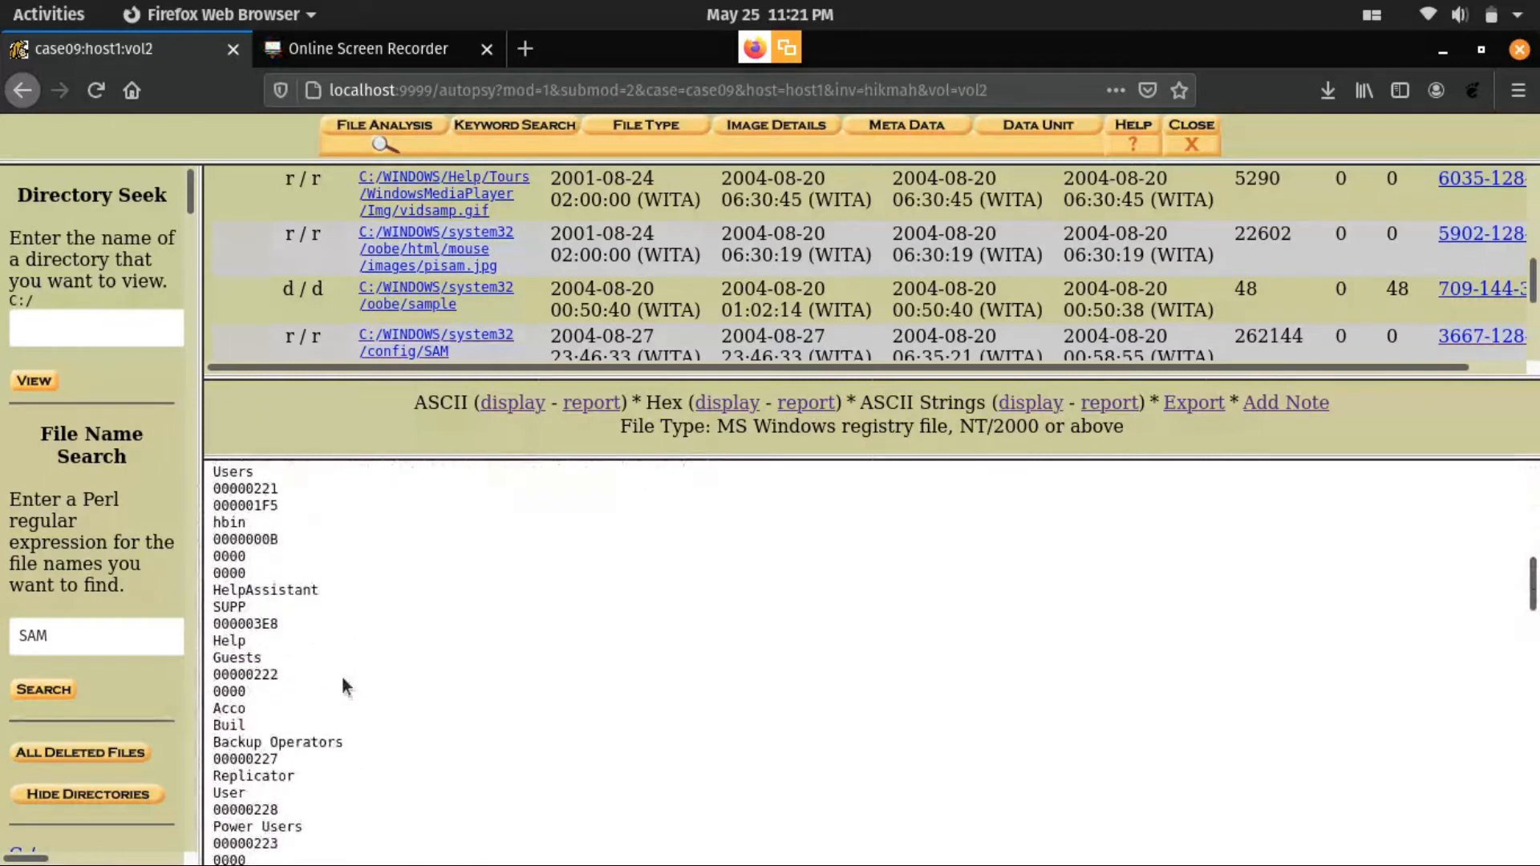
- Generate the ASCII strings report for the SAM file and read it through to the content section
left_click(1100, 407)
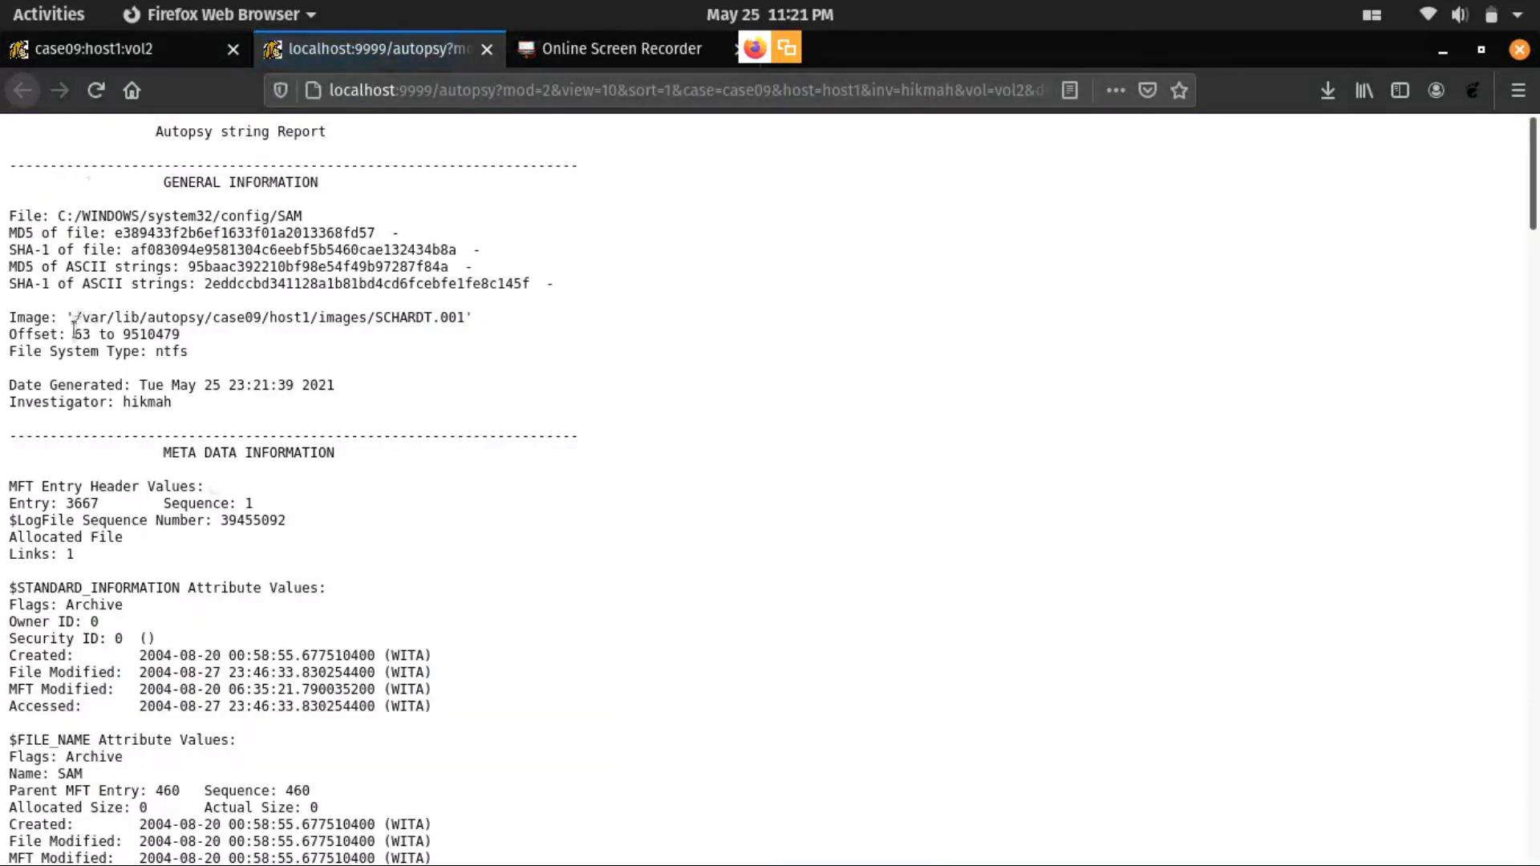
scroll(77, 359, "down", 5)
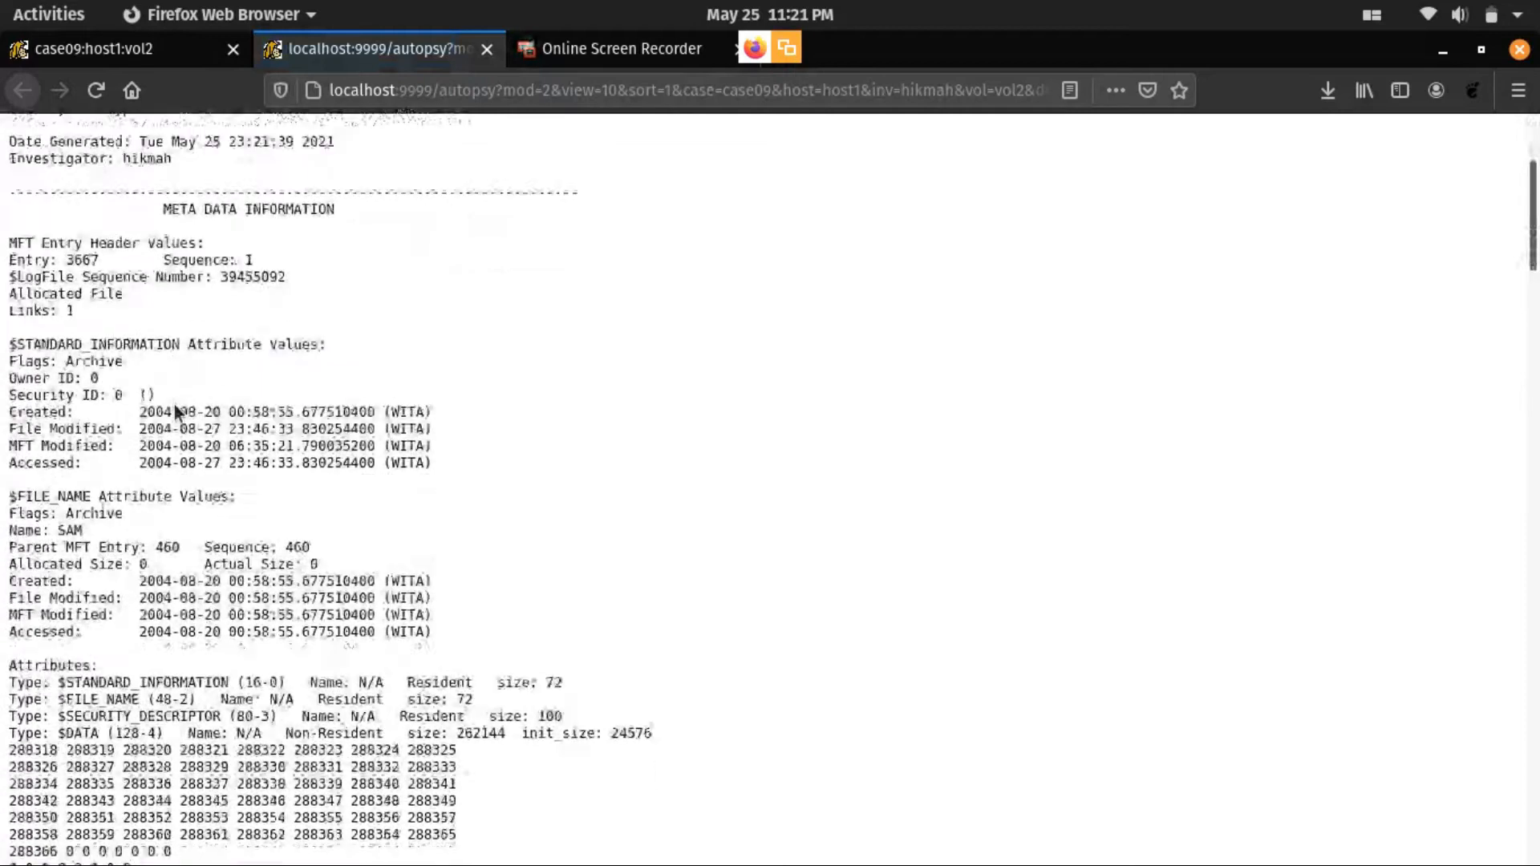
scroll(175, 404, "down", 10)
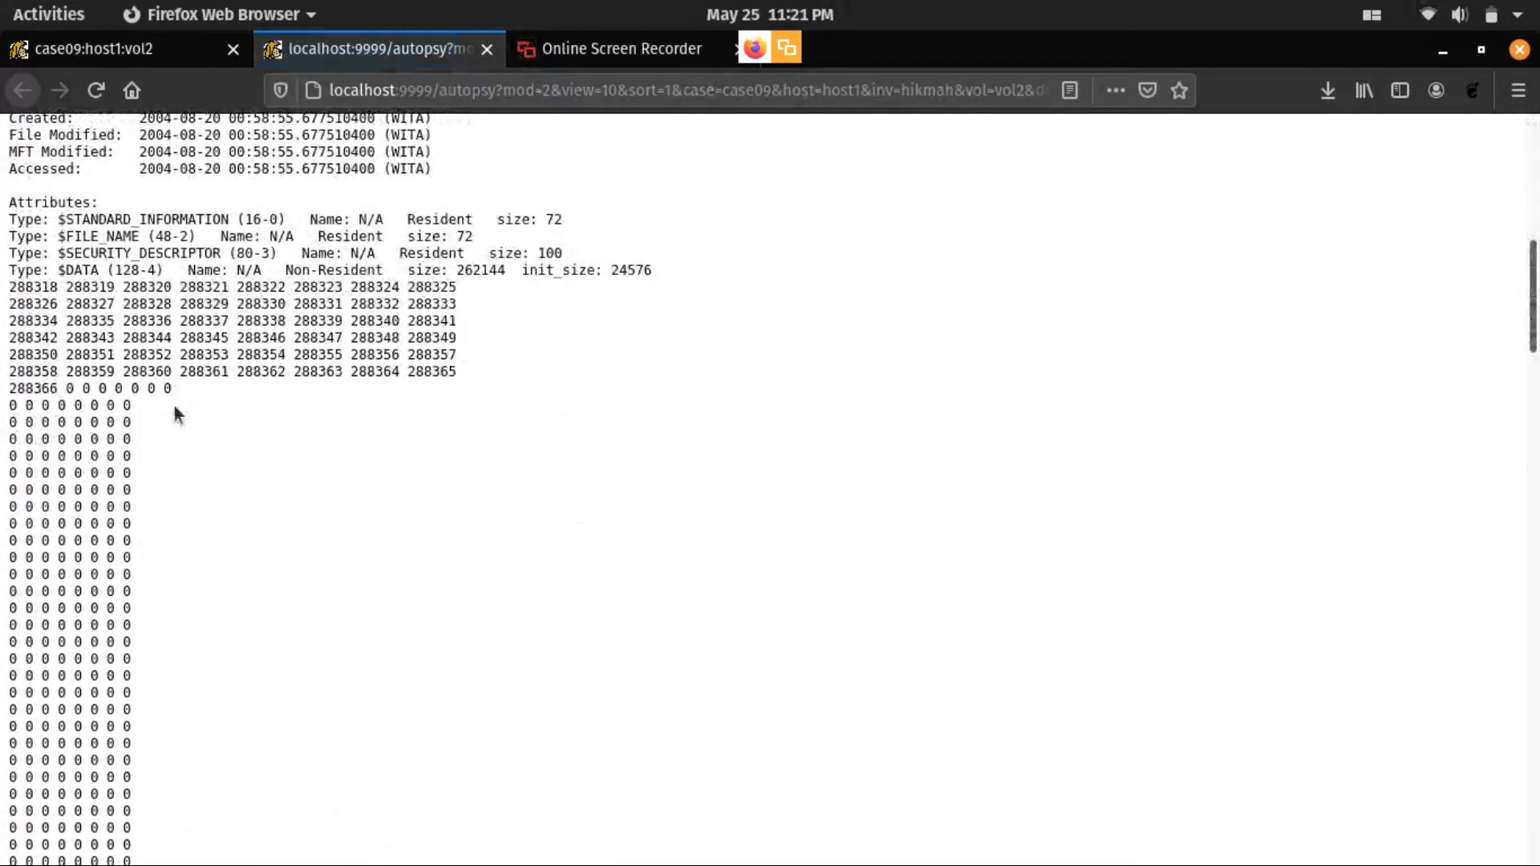
scroll(172, 405, "down", 20)
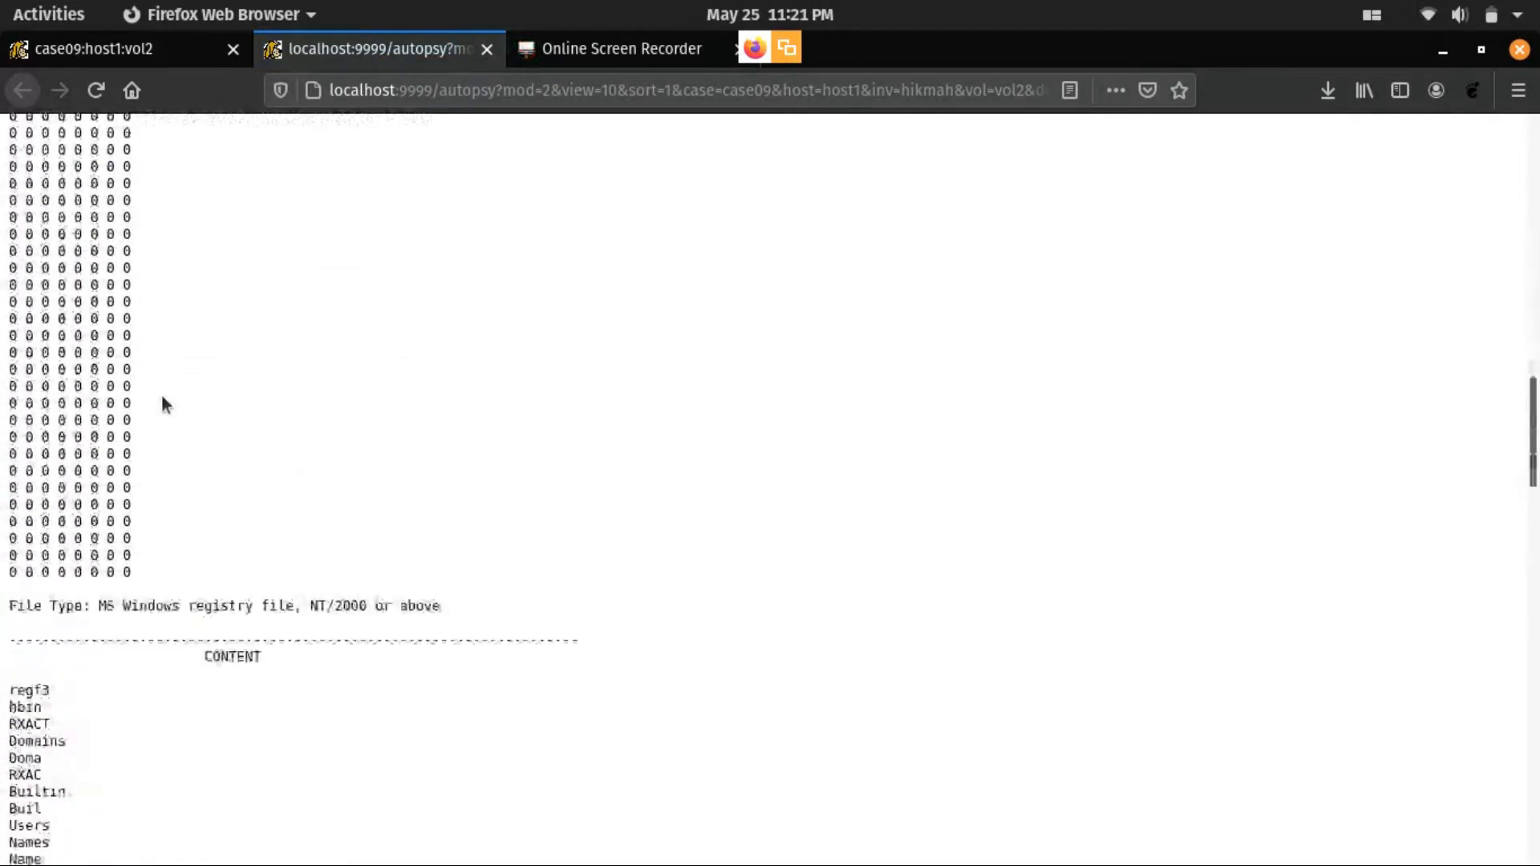
scroll(160, 396, "up", 3)
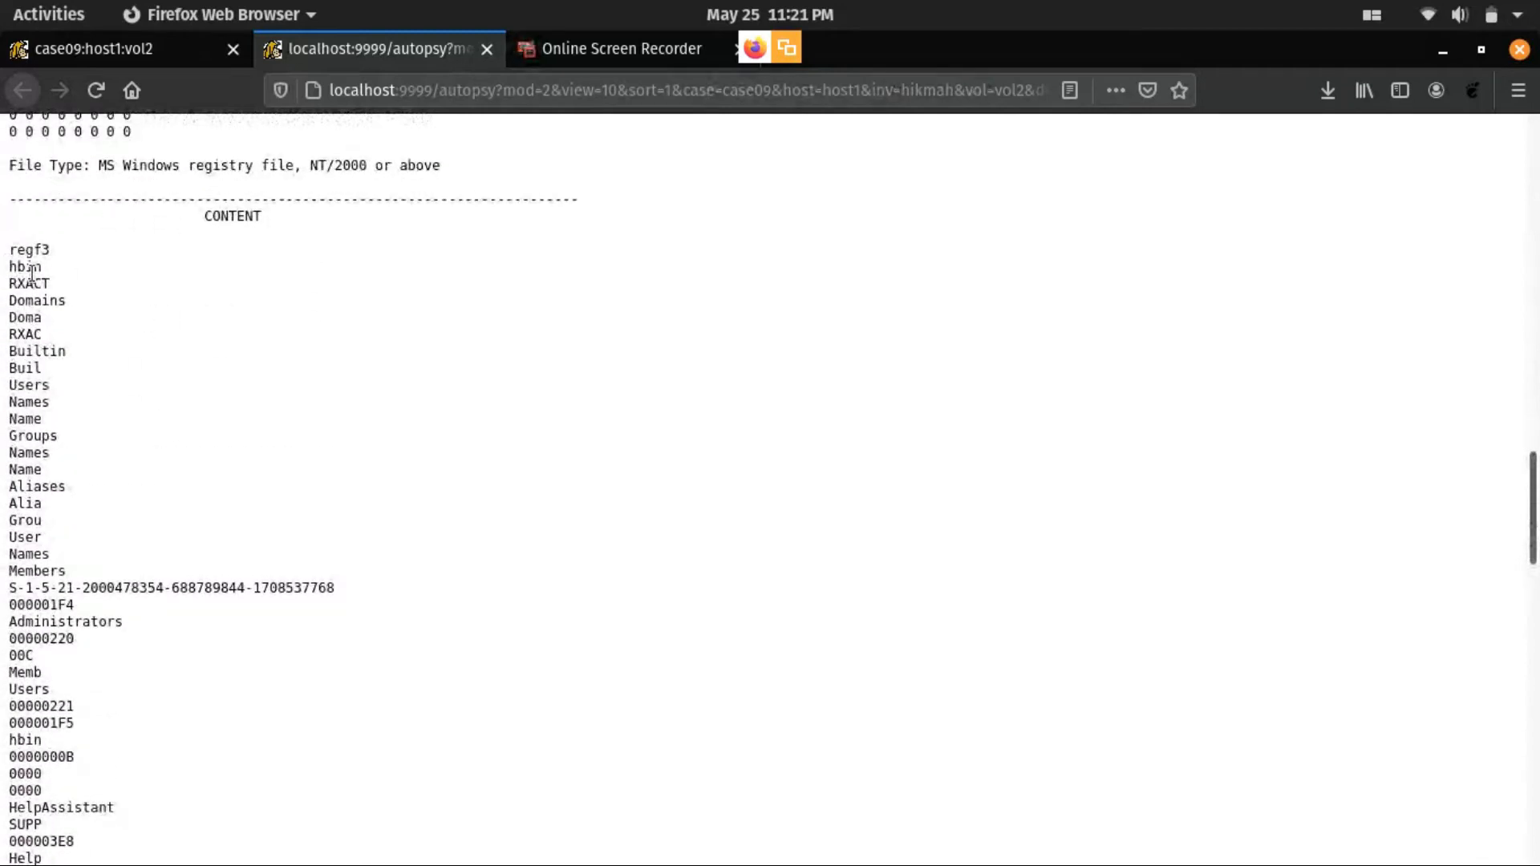
- Examine the account and group names in the content section of the SAM file's ASCII strings report
scroll(31, 313, "down", 3)
scroll(16, 482, "down", 2)
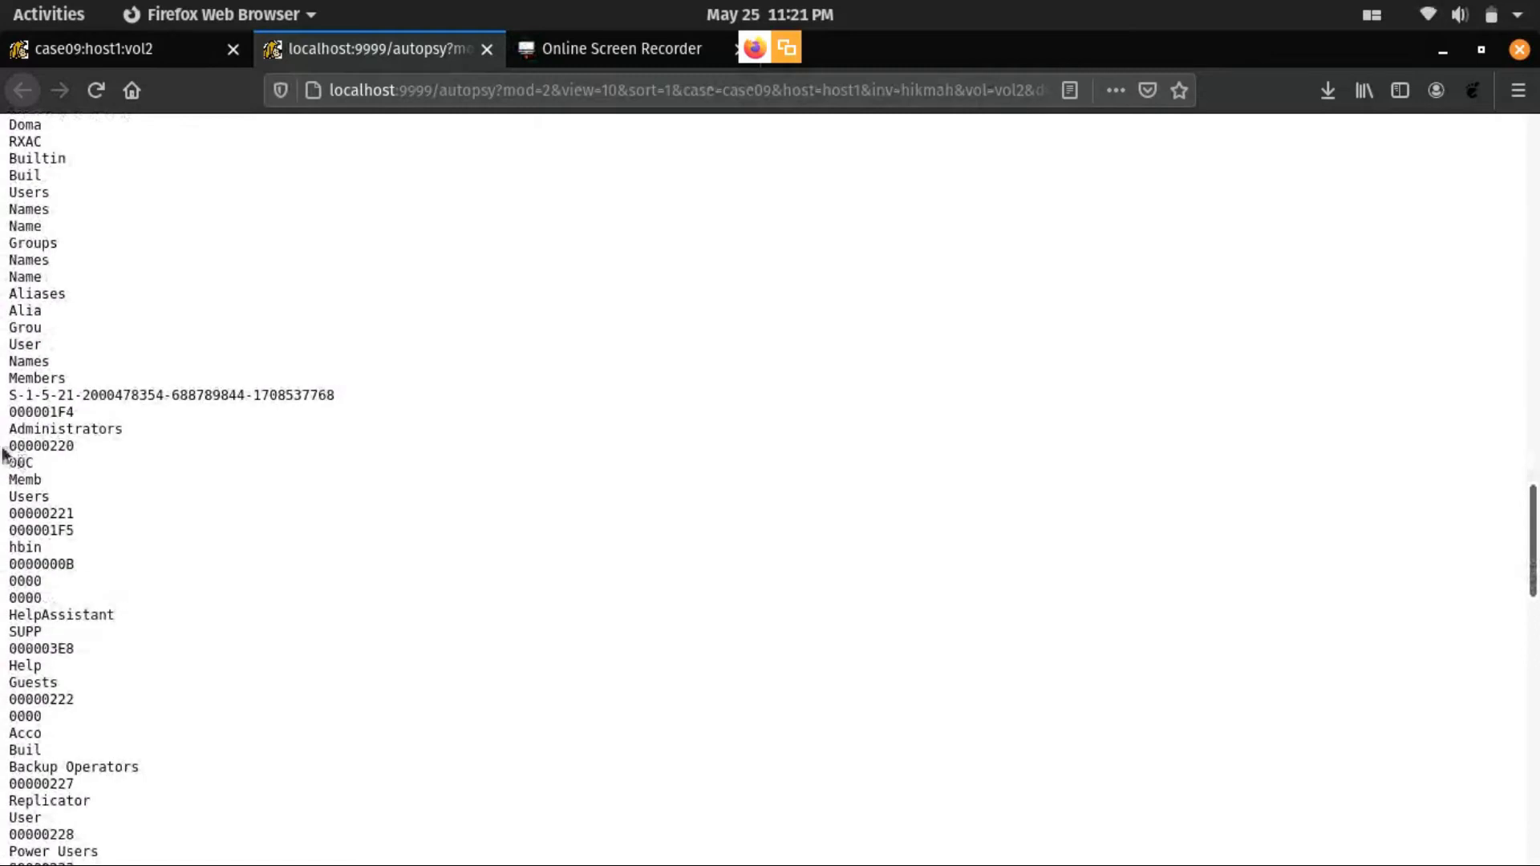
scroll(11, 441, "down", 2)
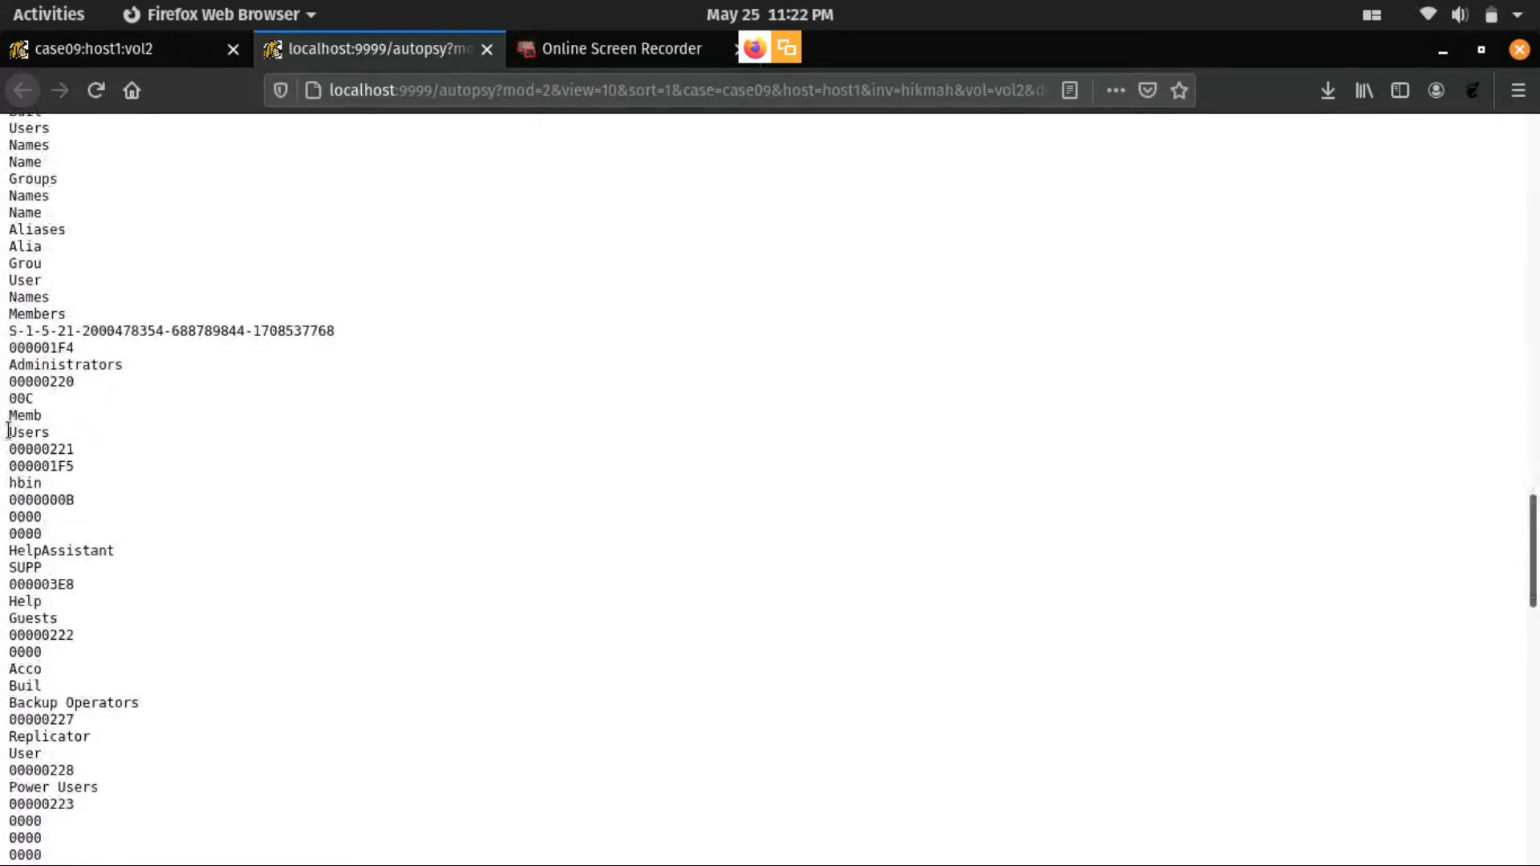
left_click_drag(15, 365, 125, 366)
left_click_drag(6, 564, 83, 588)
scroll(268, 582, "down", 3)
left_click_drag(7, 489, 80, 505)
scroll(77, 527, "down", 18)
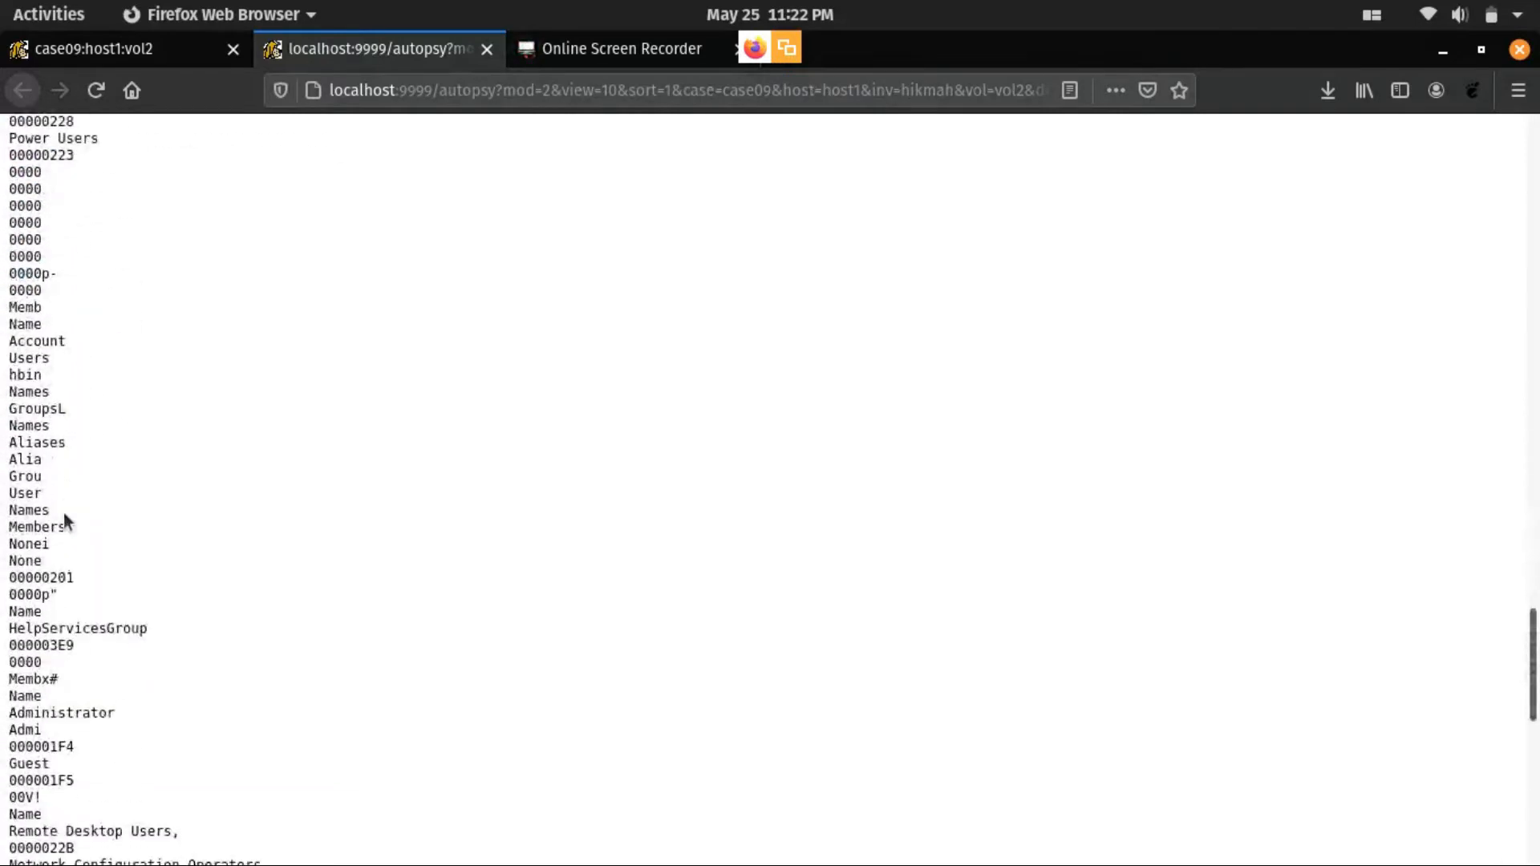
scroll(64, 519, "down", 9)
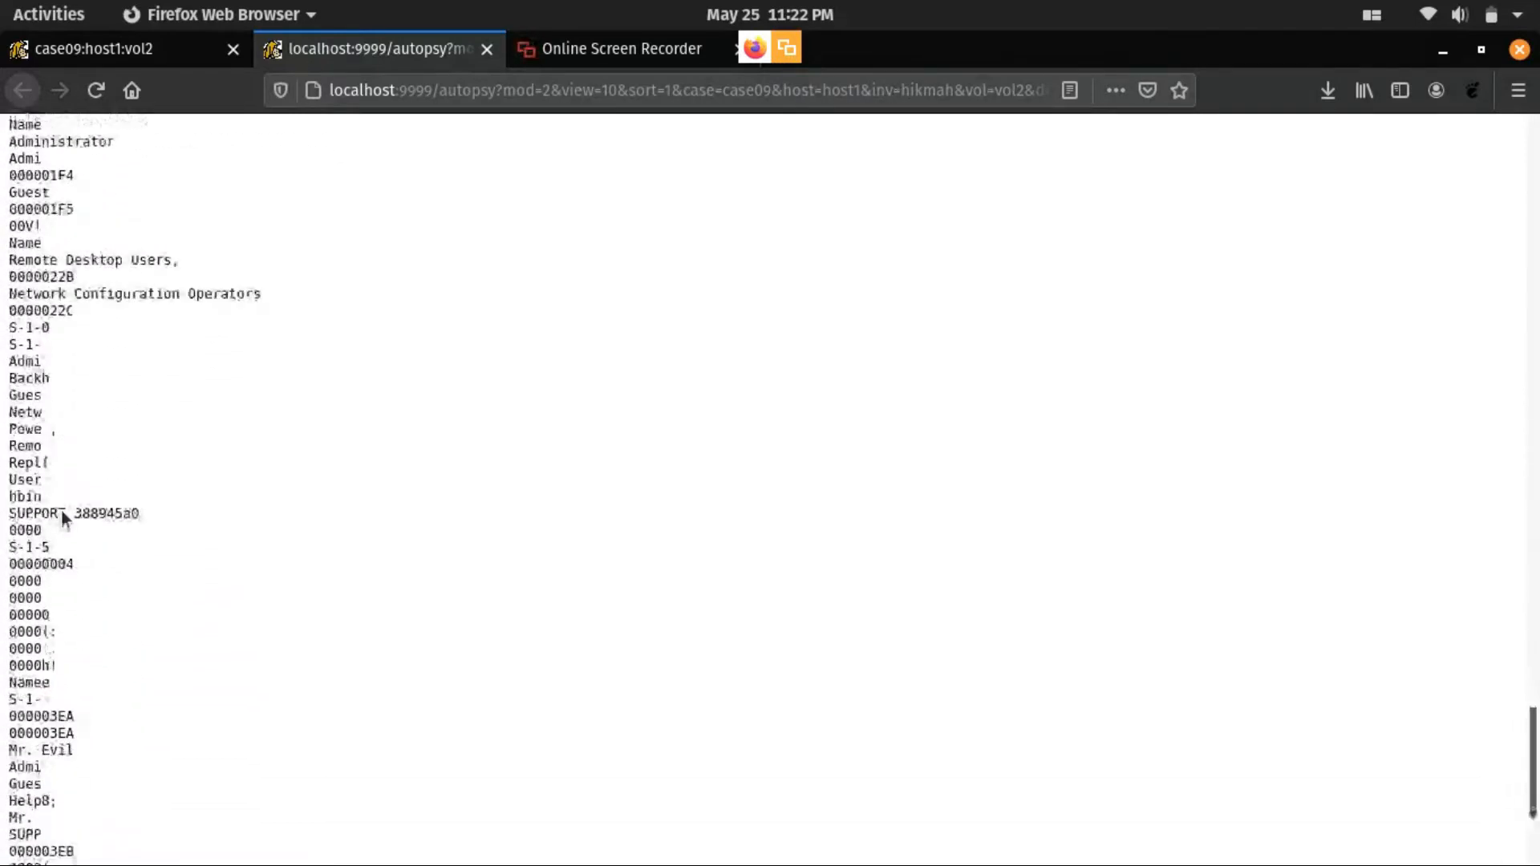
left_click_drag(4, 688, 86, 688)
scroll(234, 634, "down", 3)
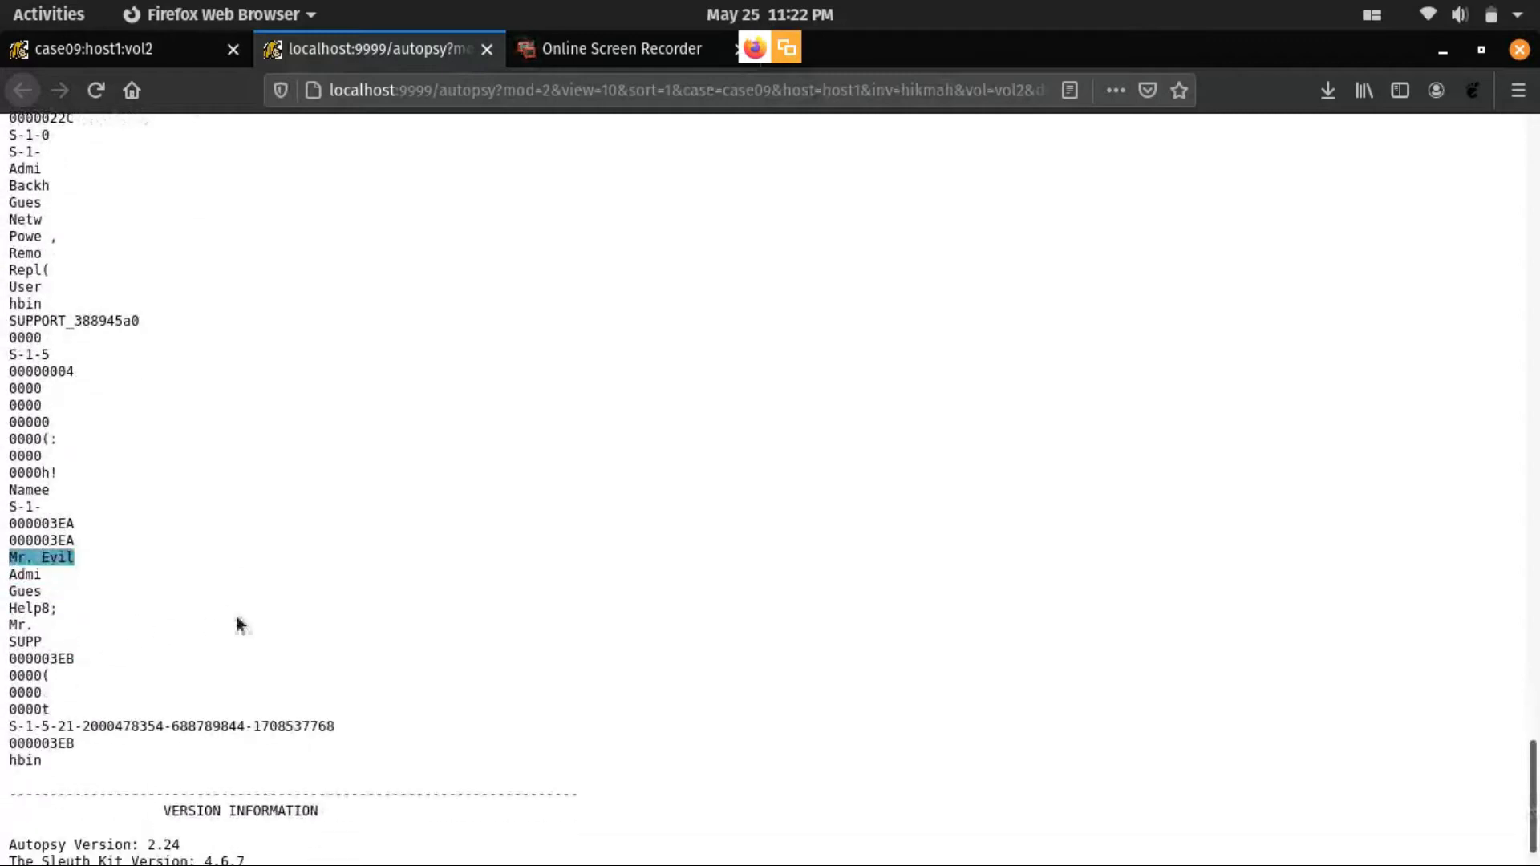
- Go back over the Administrator, Guest and SUPPORT_388945a0 account entries in the SAM report, highlighting them
scroll(235, 616, "up", 16)
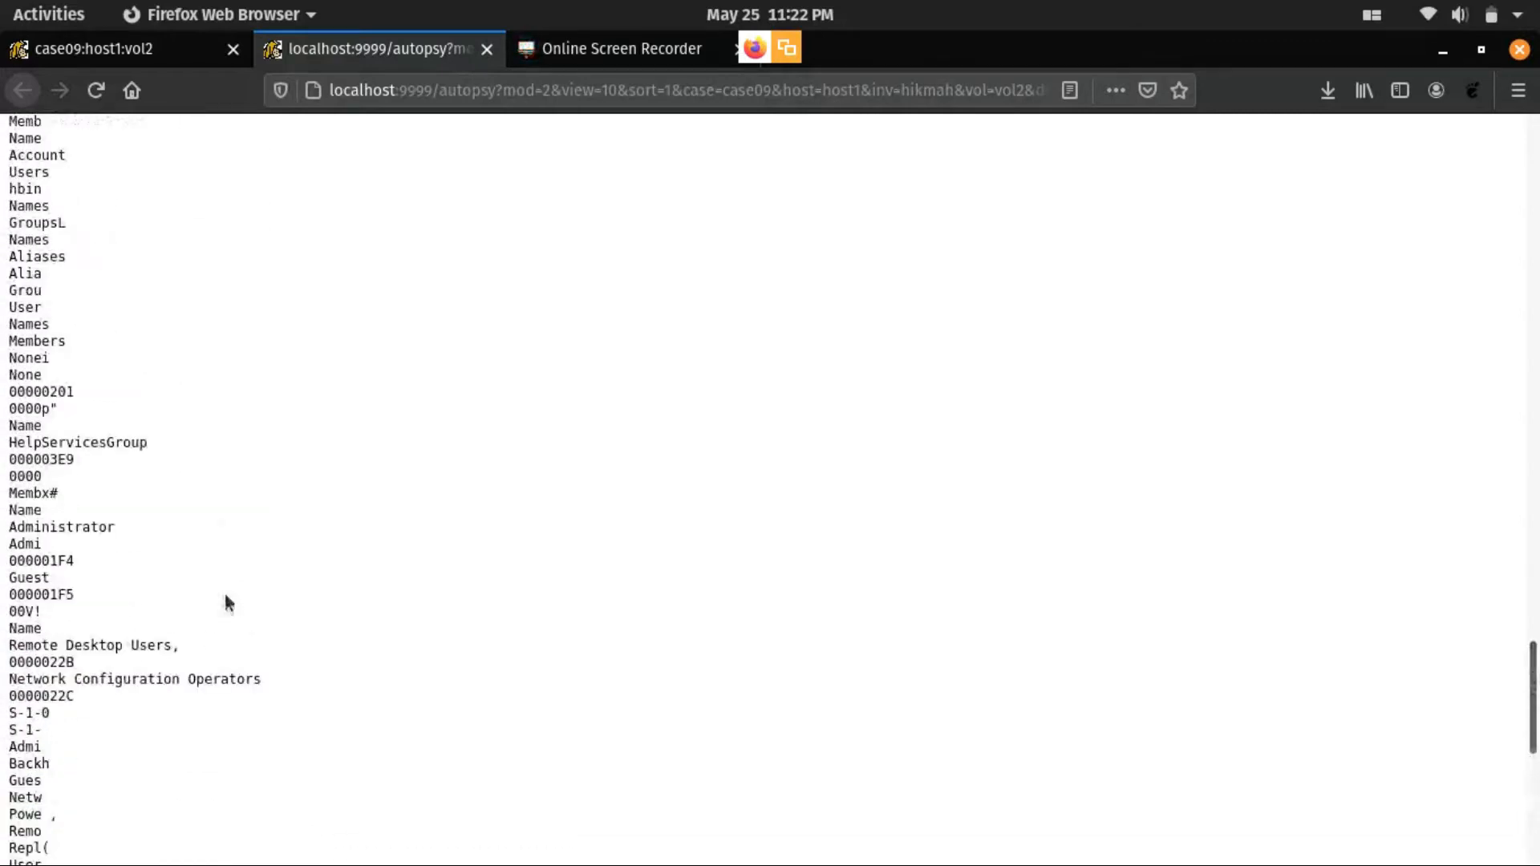
scroll(142, 505, "down", 4)
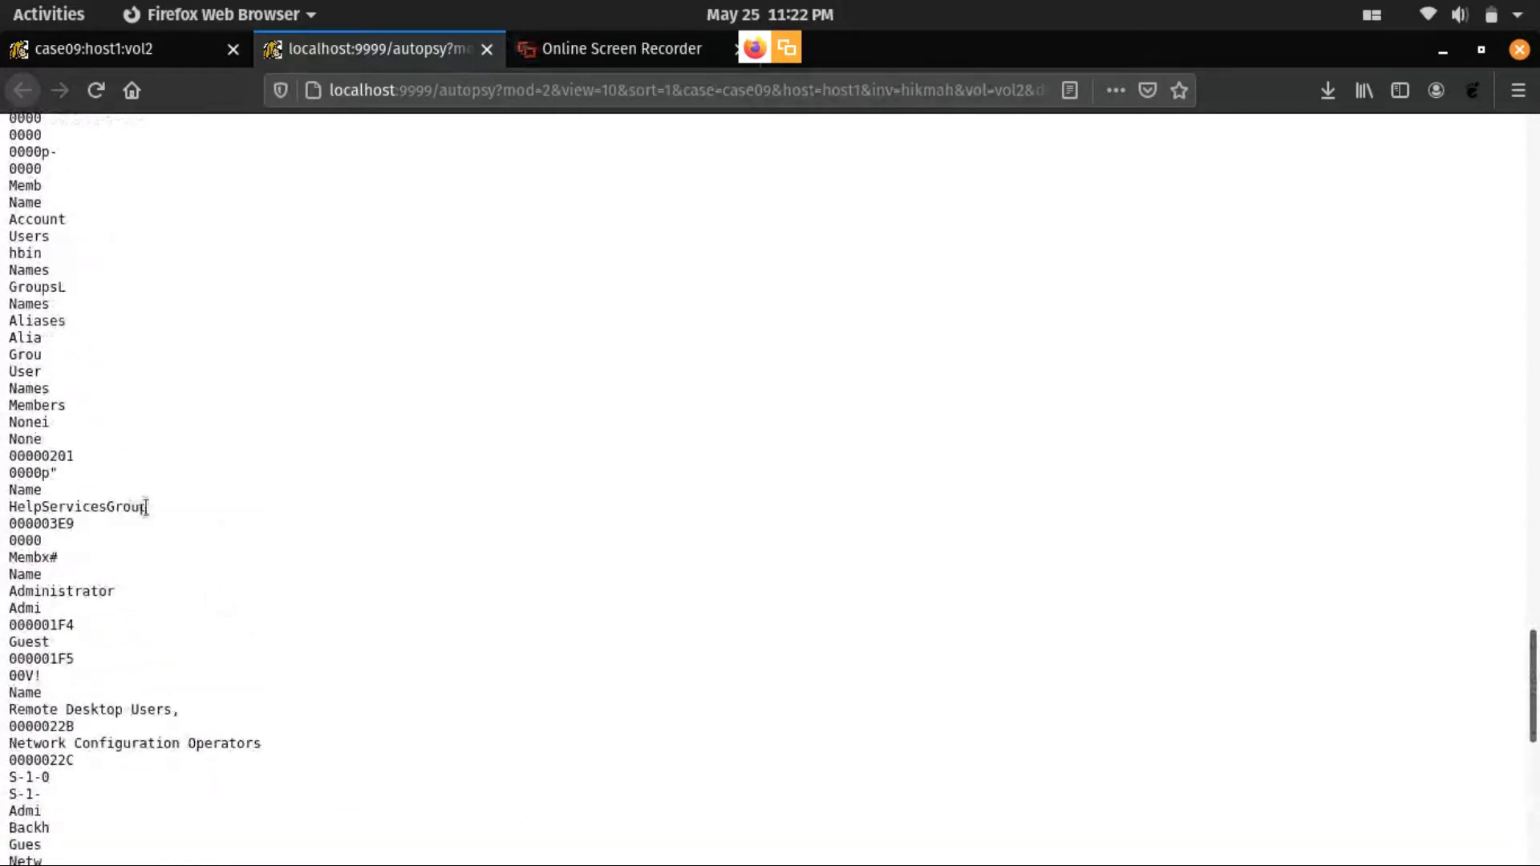
left_click_drag(3, 465, 114, 471)
left_click_drag(2, 511, 78, 513)
left_click(318, 544)
scroll(319, 545, "down", 3)
scroll(319, 552, "down", 3)
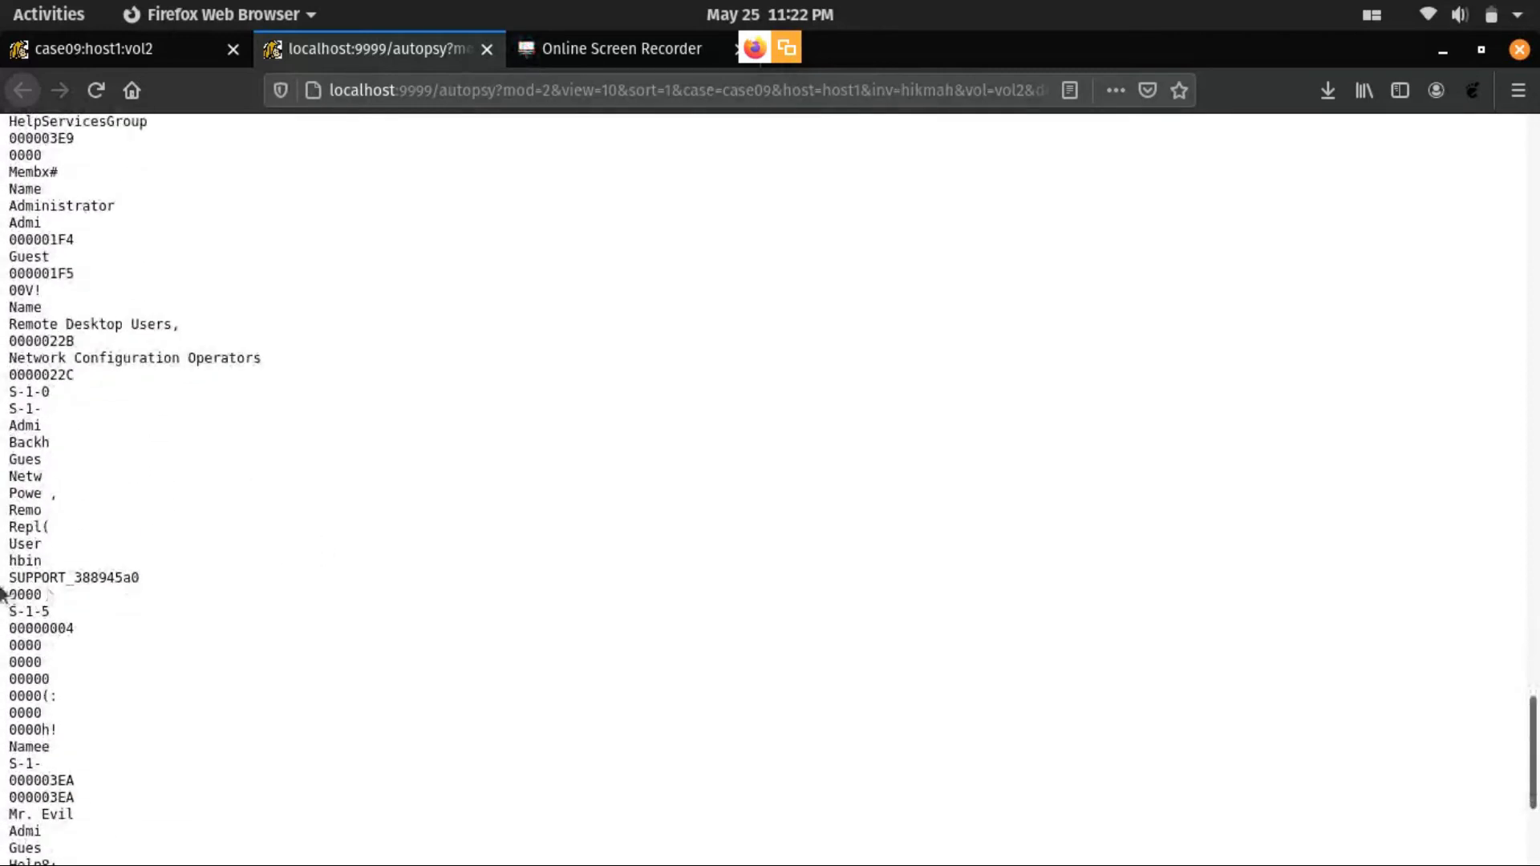
left_click_drag(1, 583, 176, 576)
scroll(177, 576, "down", 4)
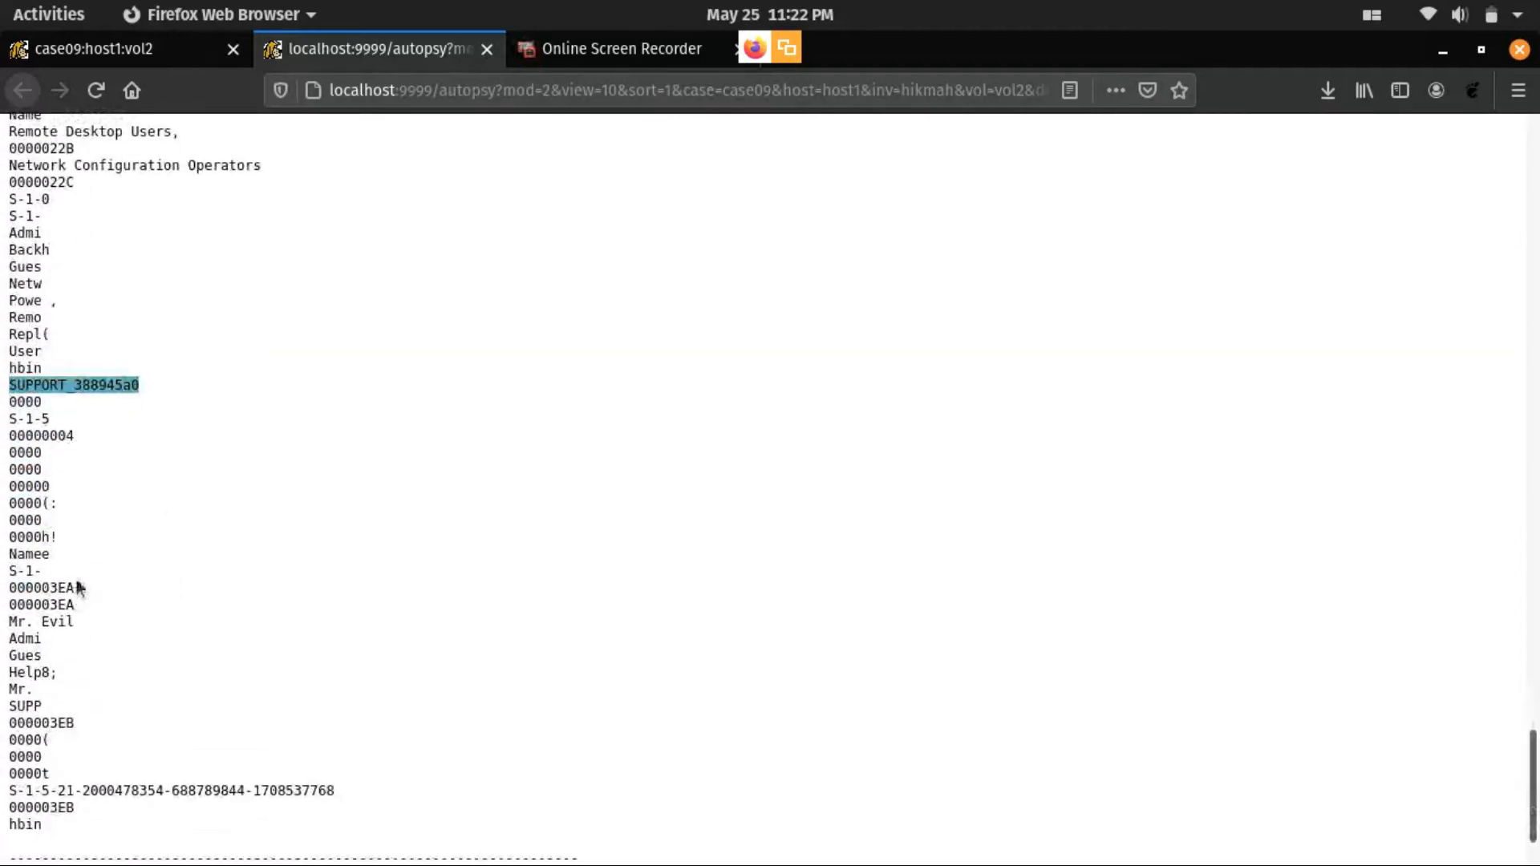
scroll(104, 584, "down", 2)
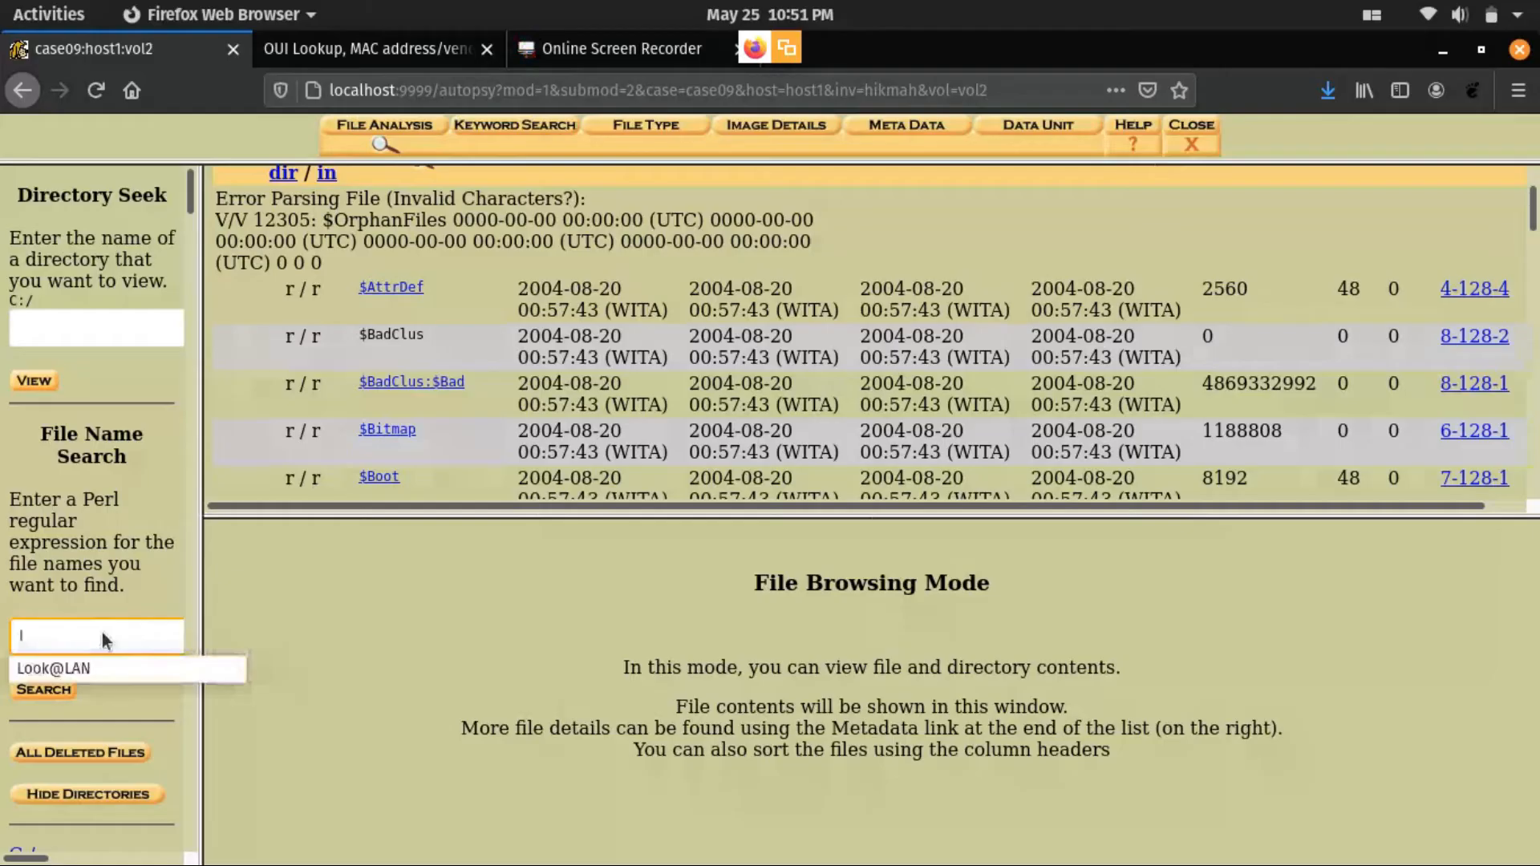
- Run a file name search for "Look@LAN" and open the directory C:/Program Files/Look@LAN from the results
left_click(98, 670)
left_click(45, 692)
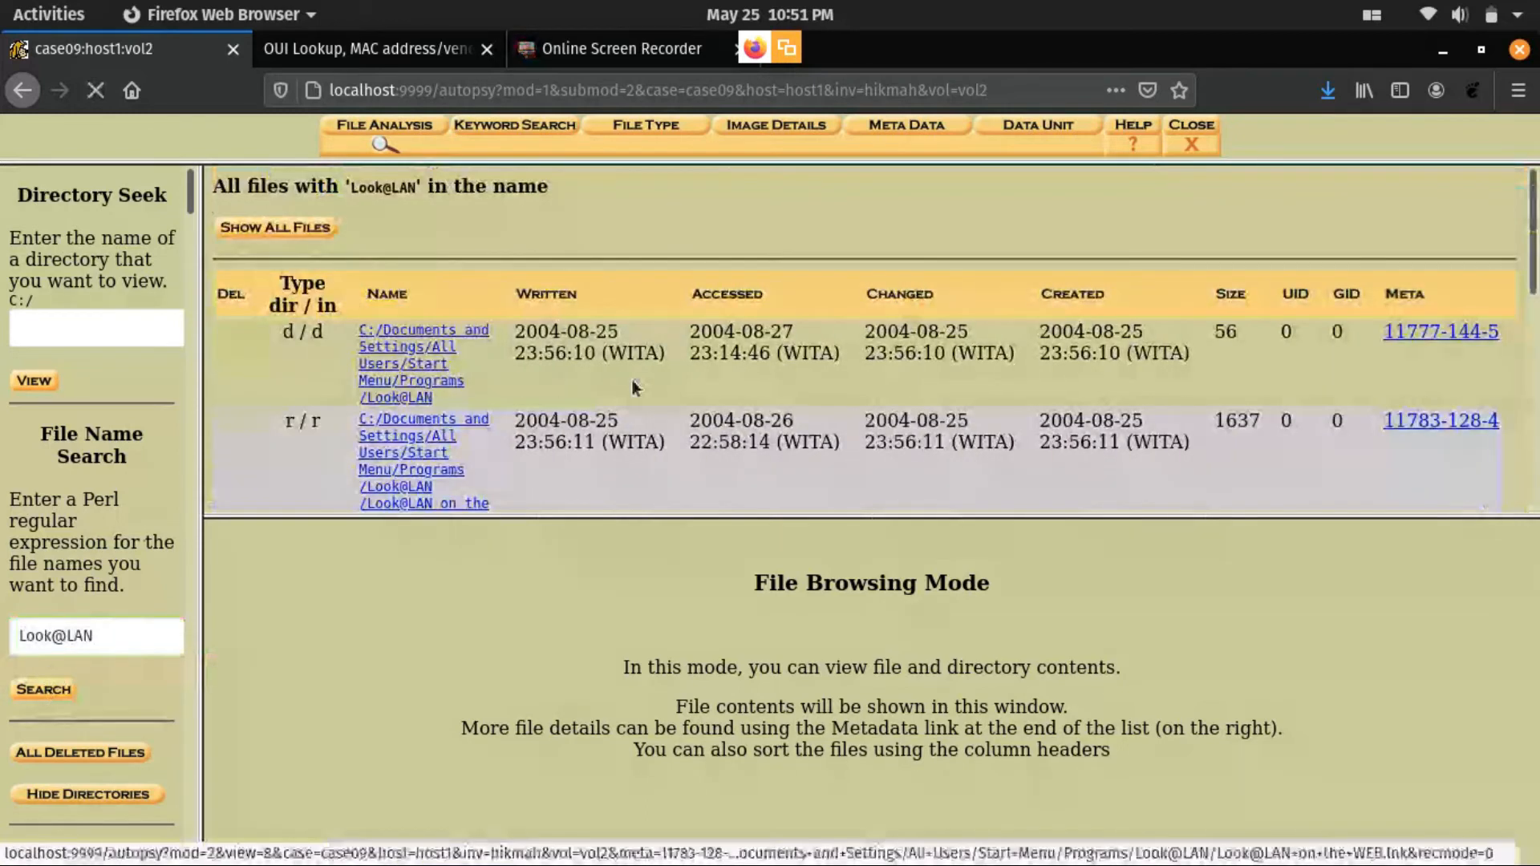
scroll(583, 393, "down", 6)
scroll(578, 393, "down", 1)
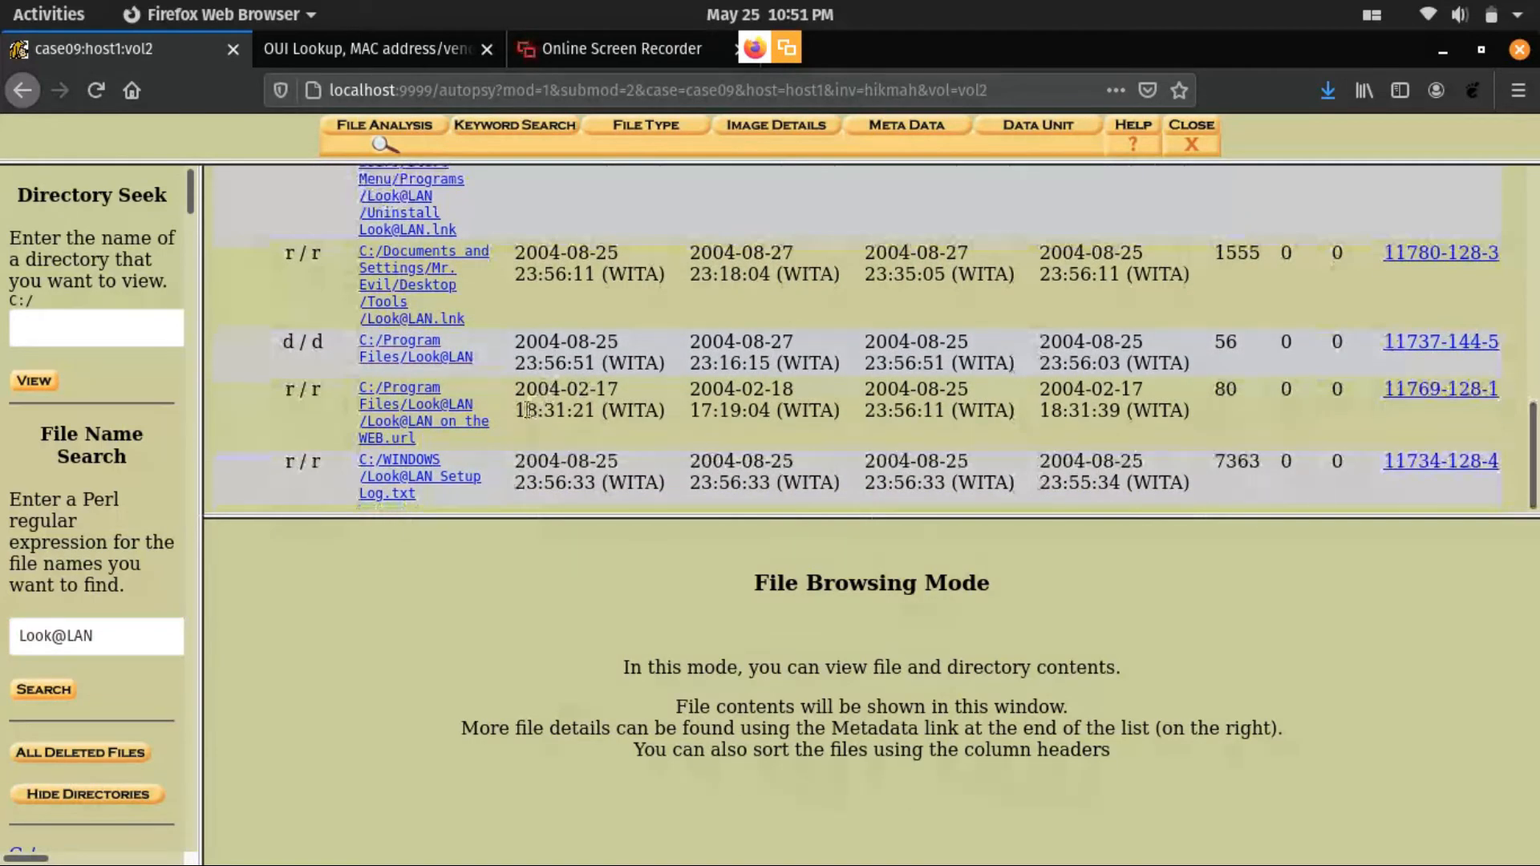
left_click(416, 346)
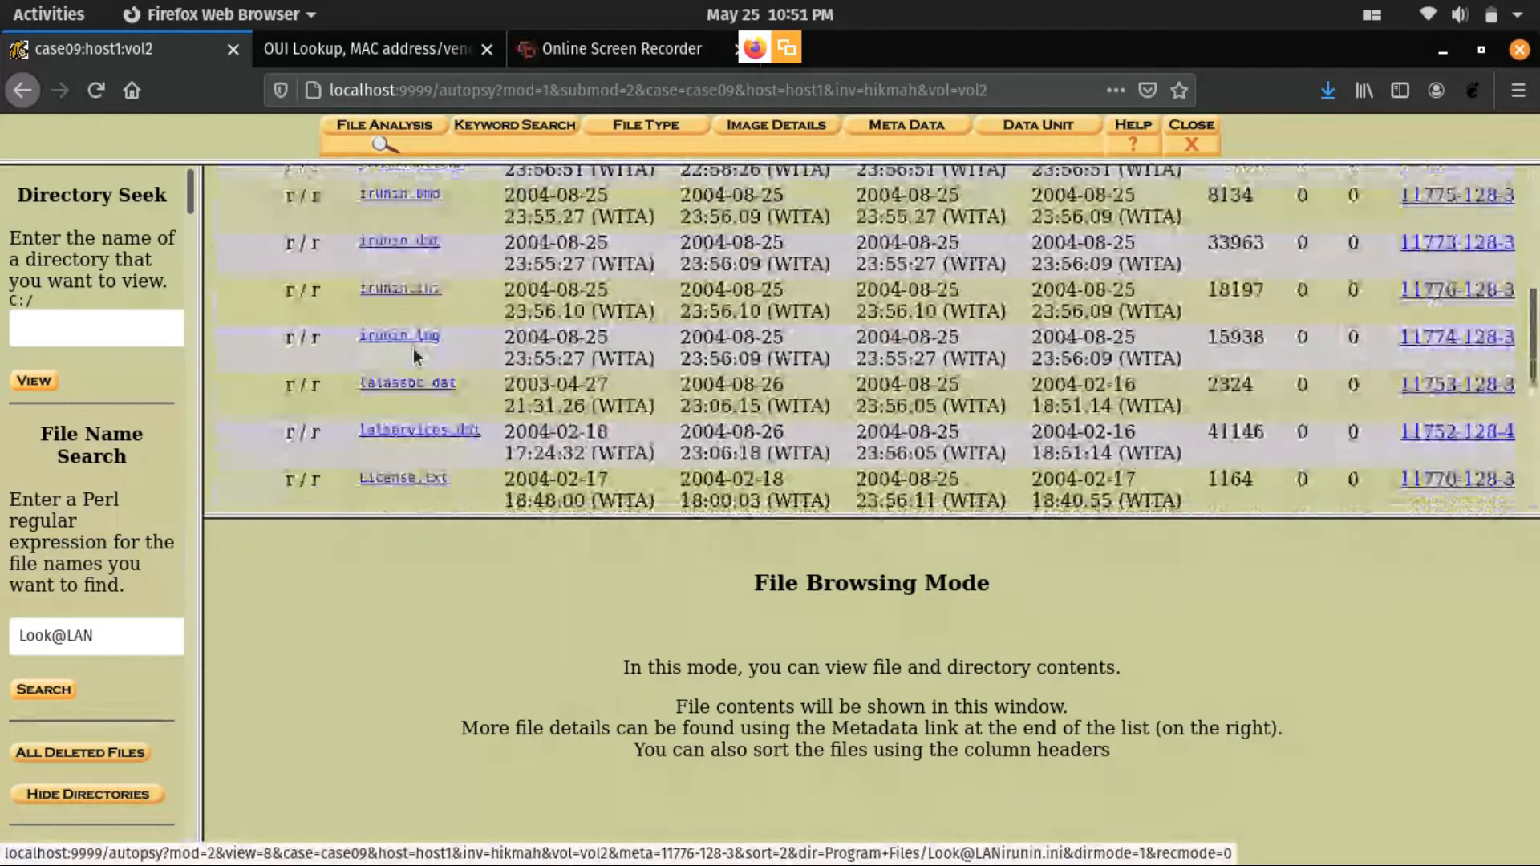
- Open irunin.ini in the Look@LAN directory and examine the LAN entries in its [Variables] section
left_click(402, 291)
scroll(578, 650, "down", 4)
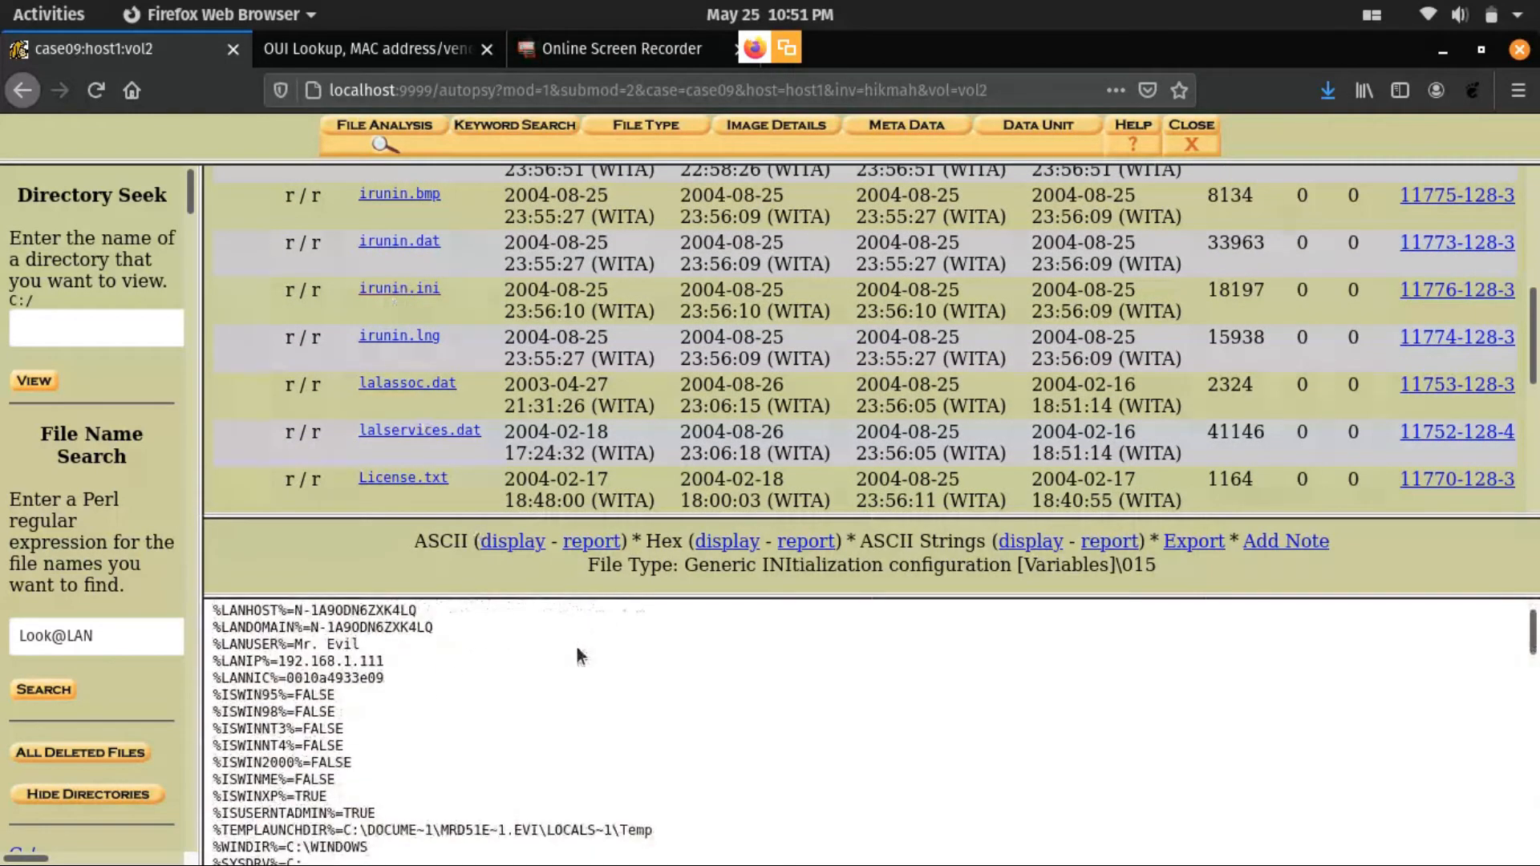
scroll(740, 628, "up", 3)
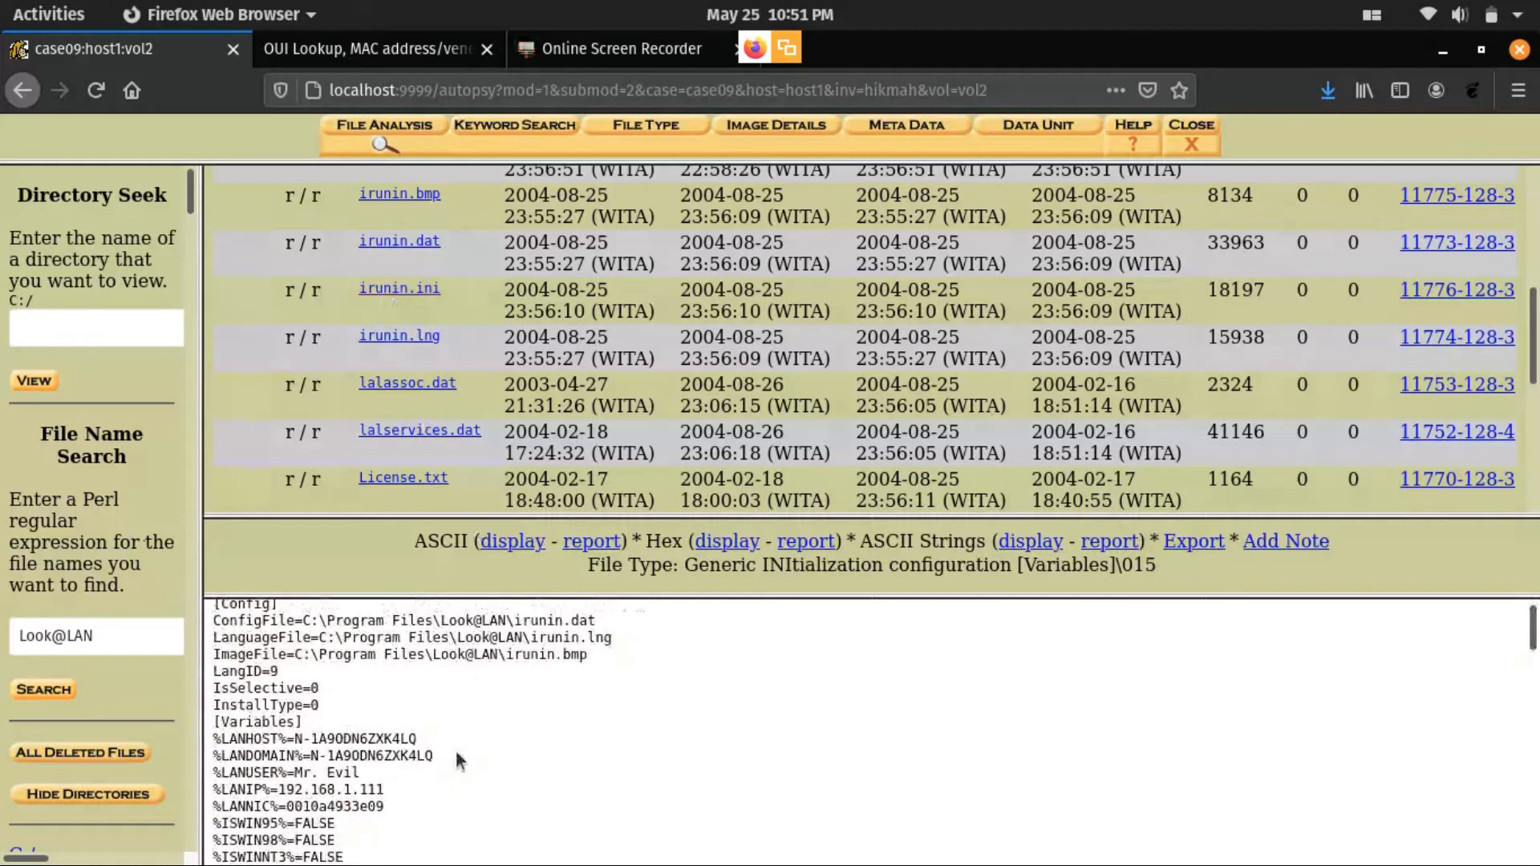
scroll(456, 753, "down", 1)
left_click_drag(219, 710, 212, 742)
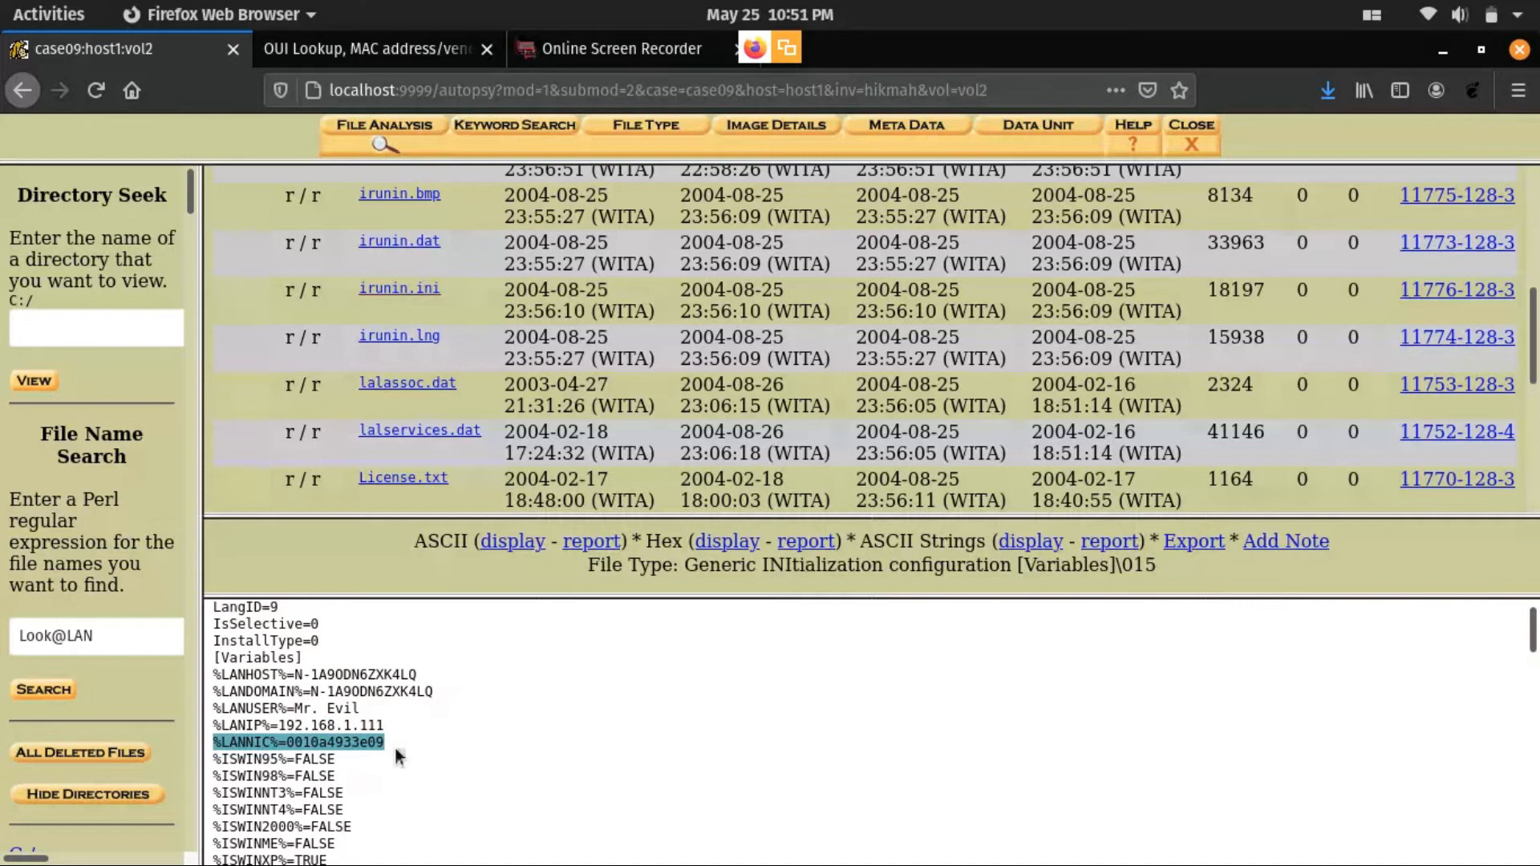
- Copy the network card's MAC address from the %LANNIC% line of irunin.ini
left_click_drag(392, 743, 295, 744)
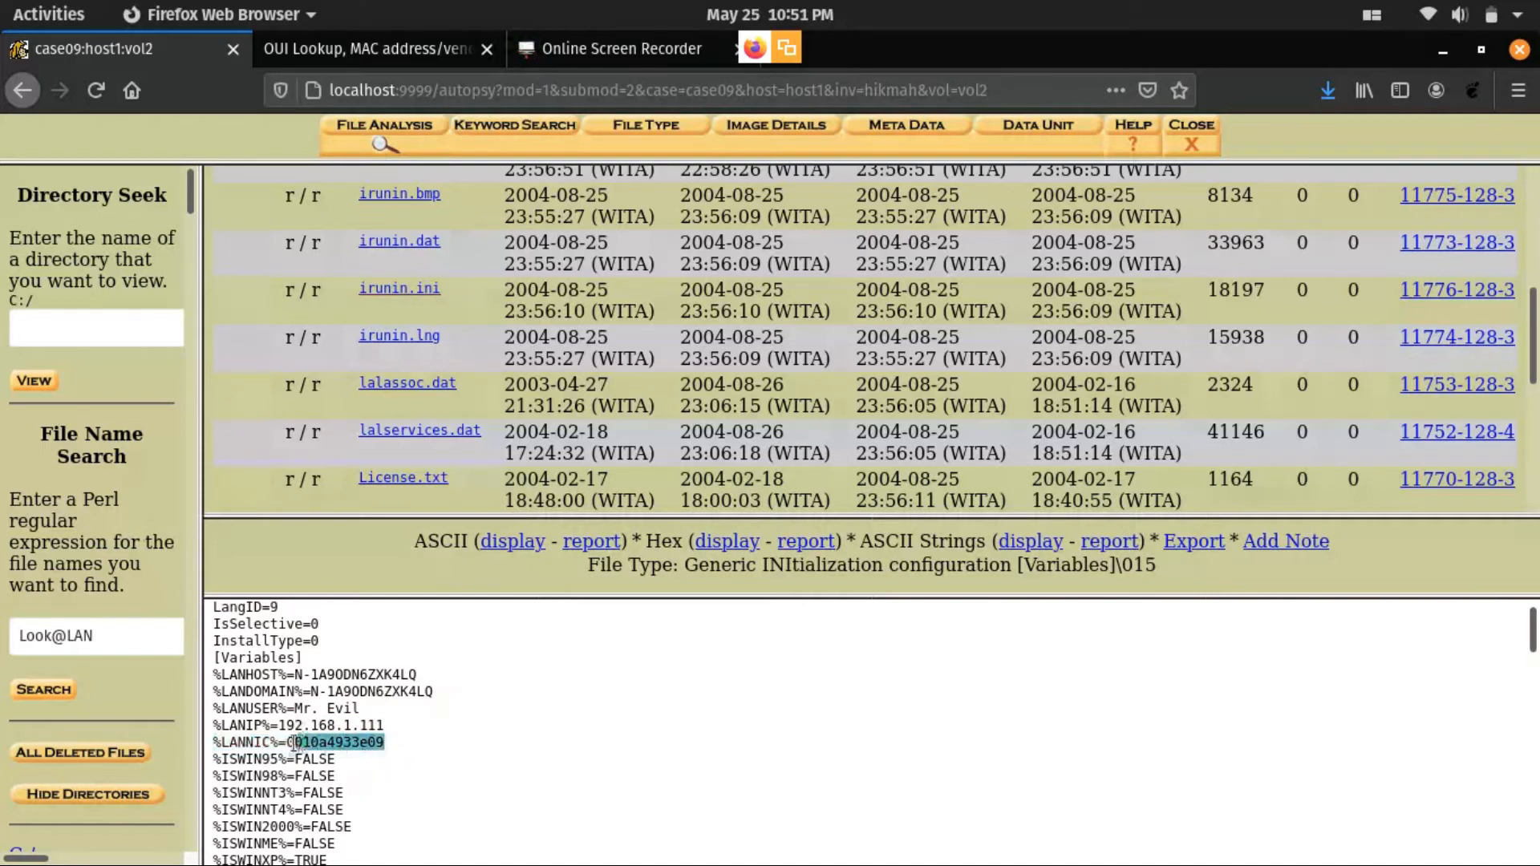
right_click(290, 742)
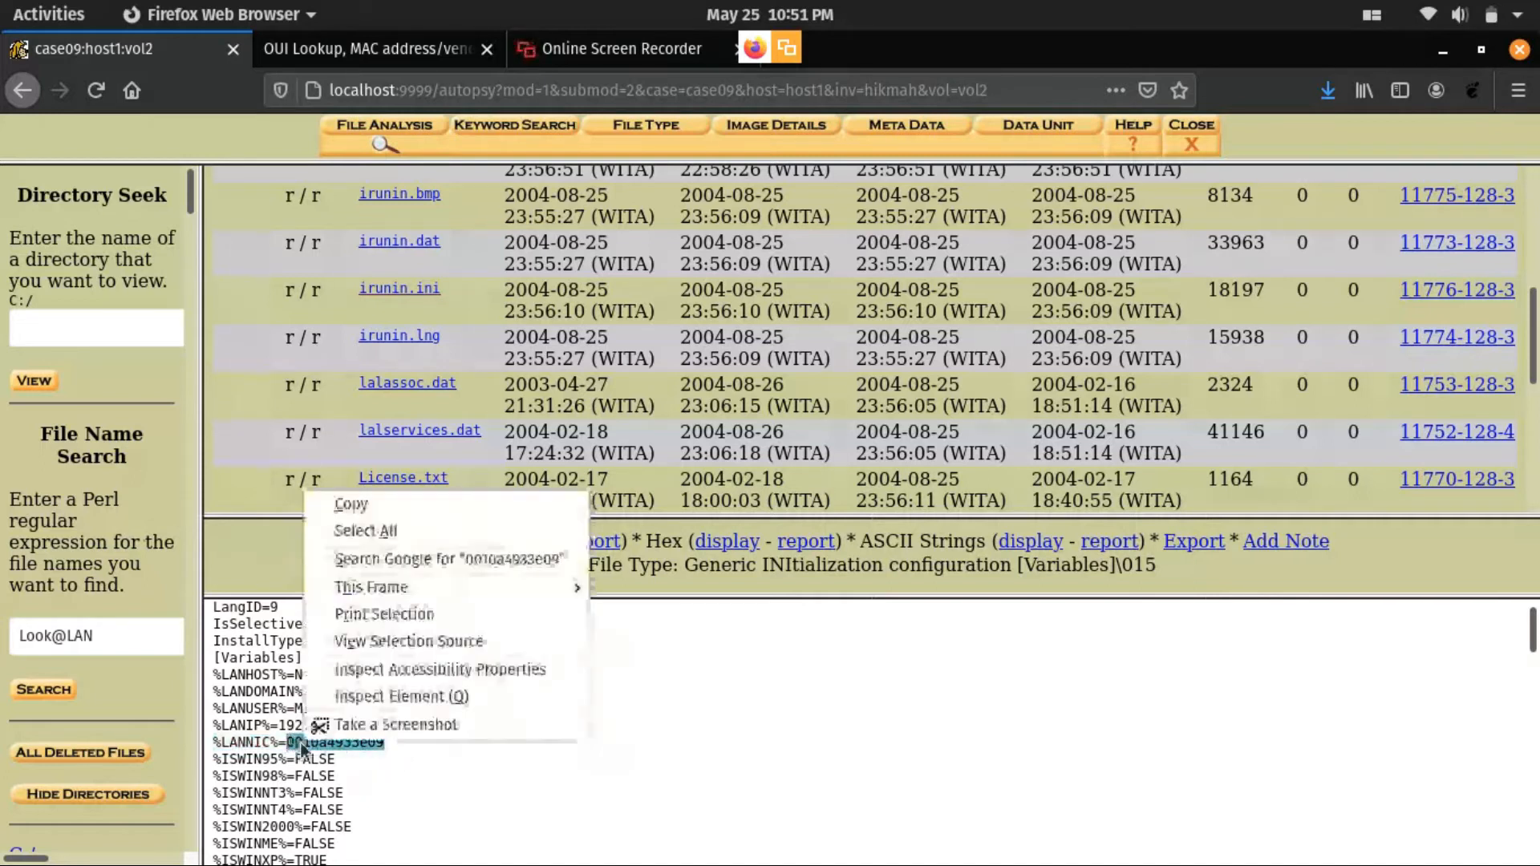
left_click(343, 504)
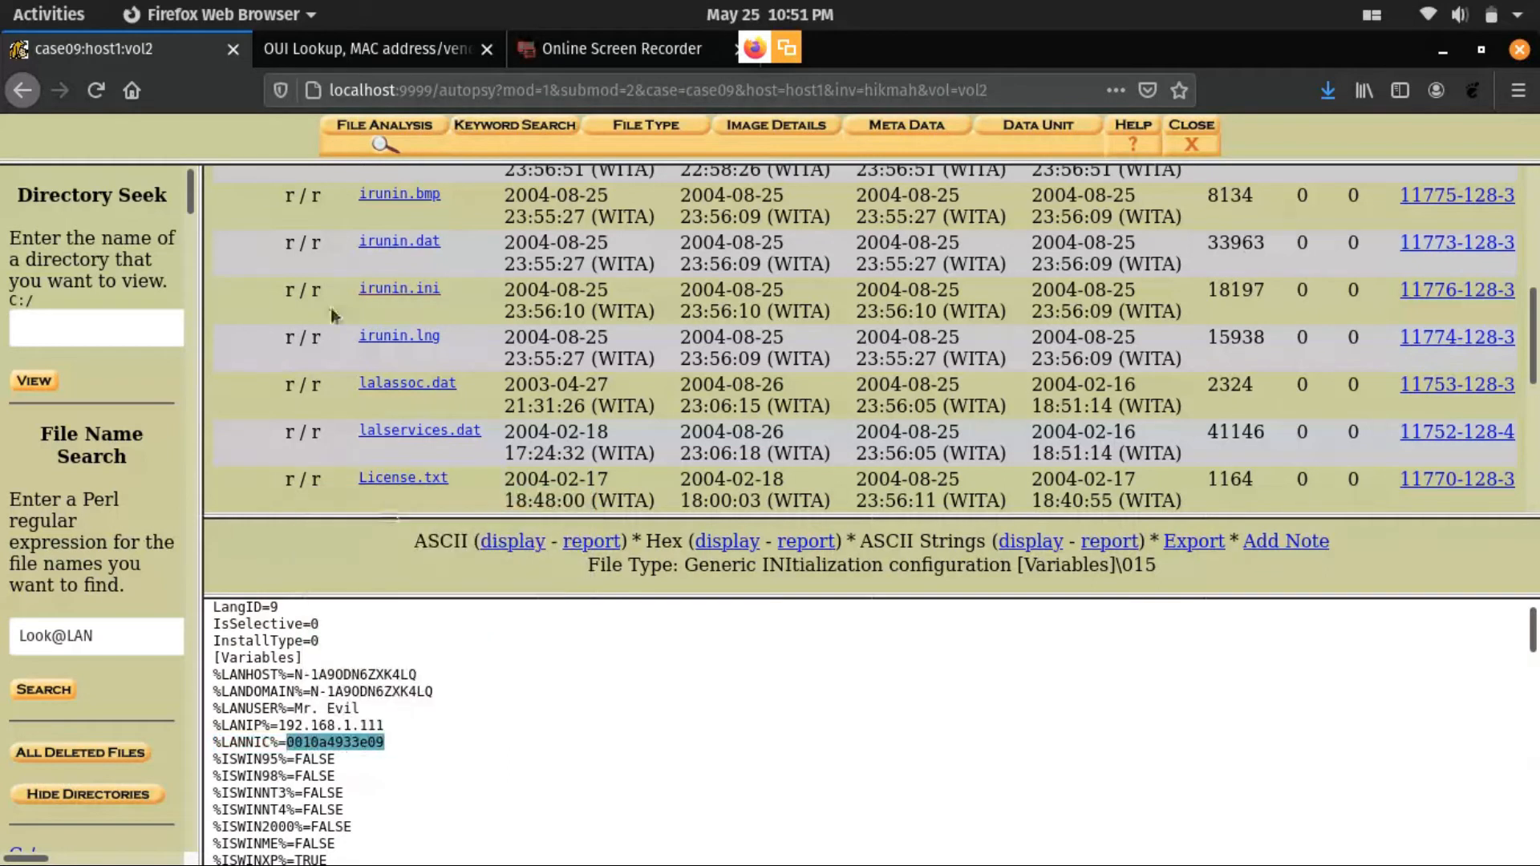
- Switch to the OUI Lookup Tool page and query the vendor of the copied MAC address
left_click(340, 42)
left_click(365, 319)
right_click(365, 319)
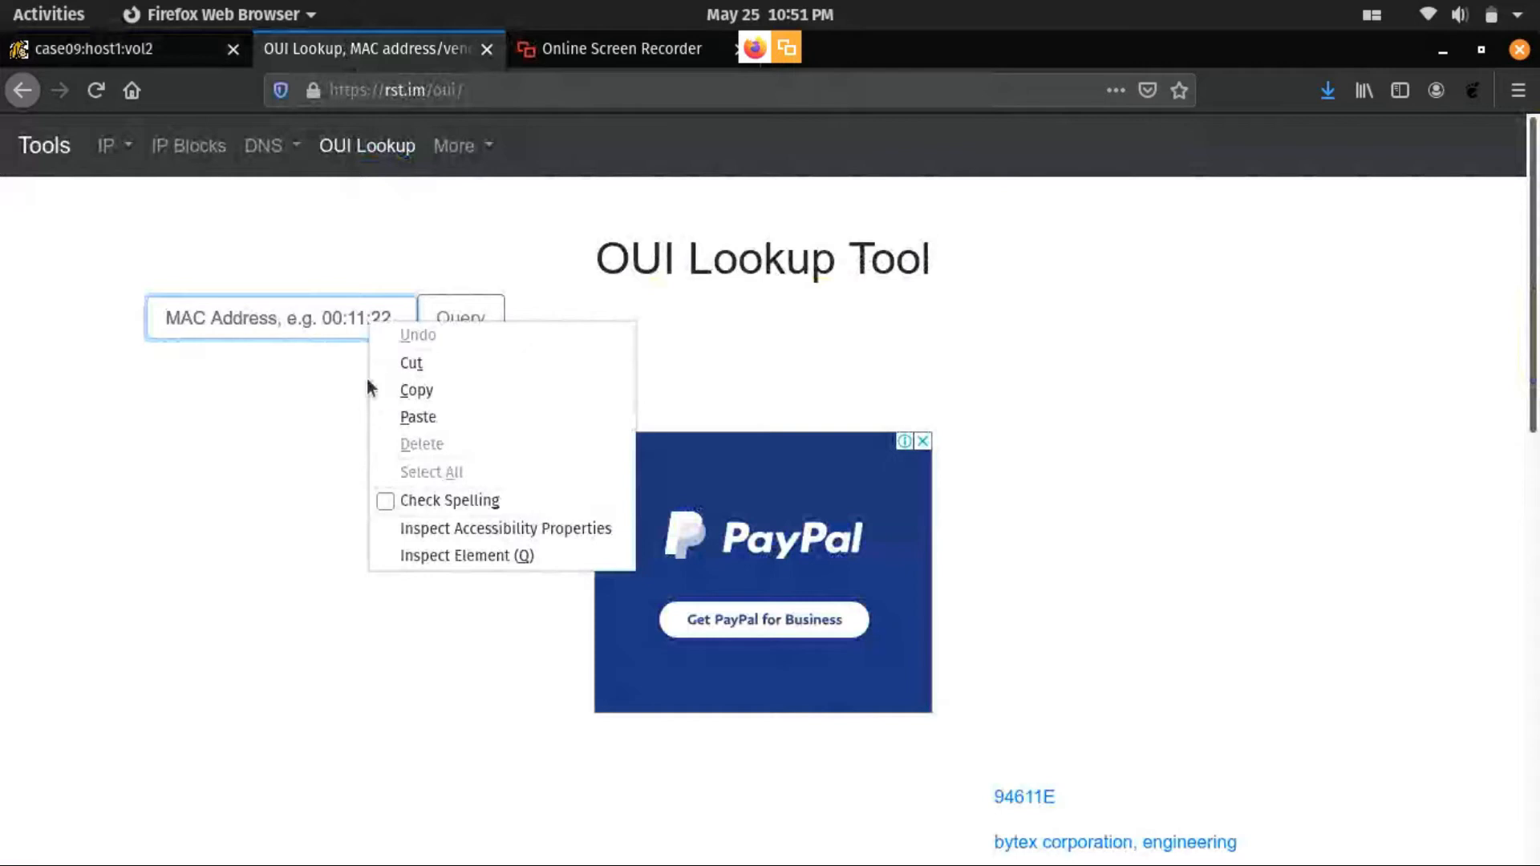
left_click(393, 415)
left_click(470, 314)
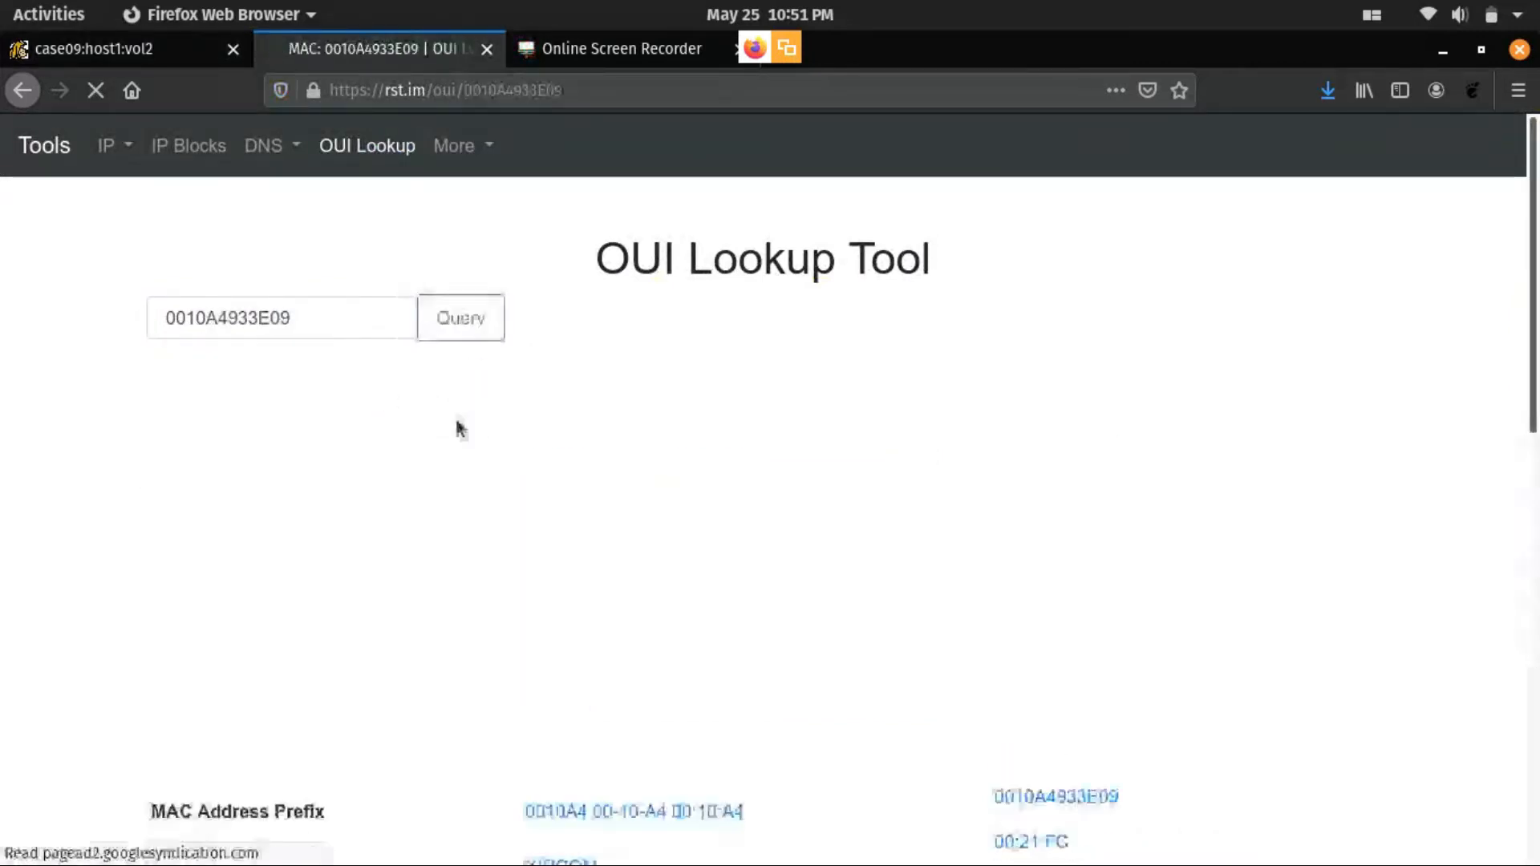
scroll(626, 527, "down", 5)
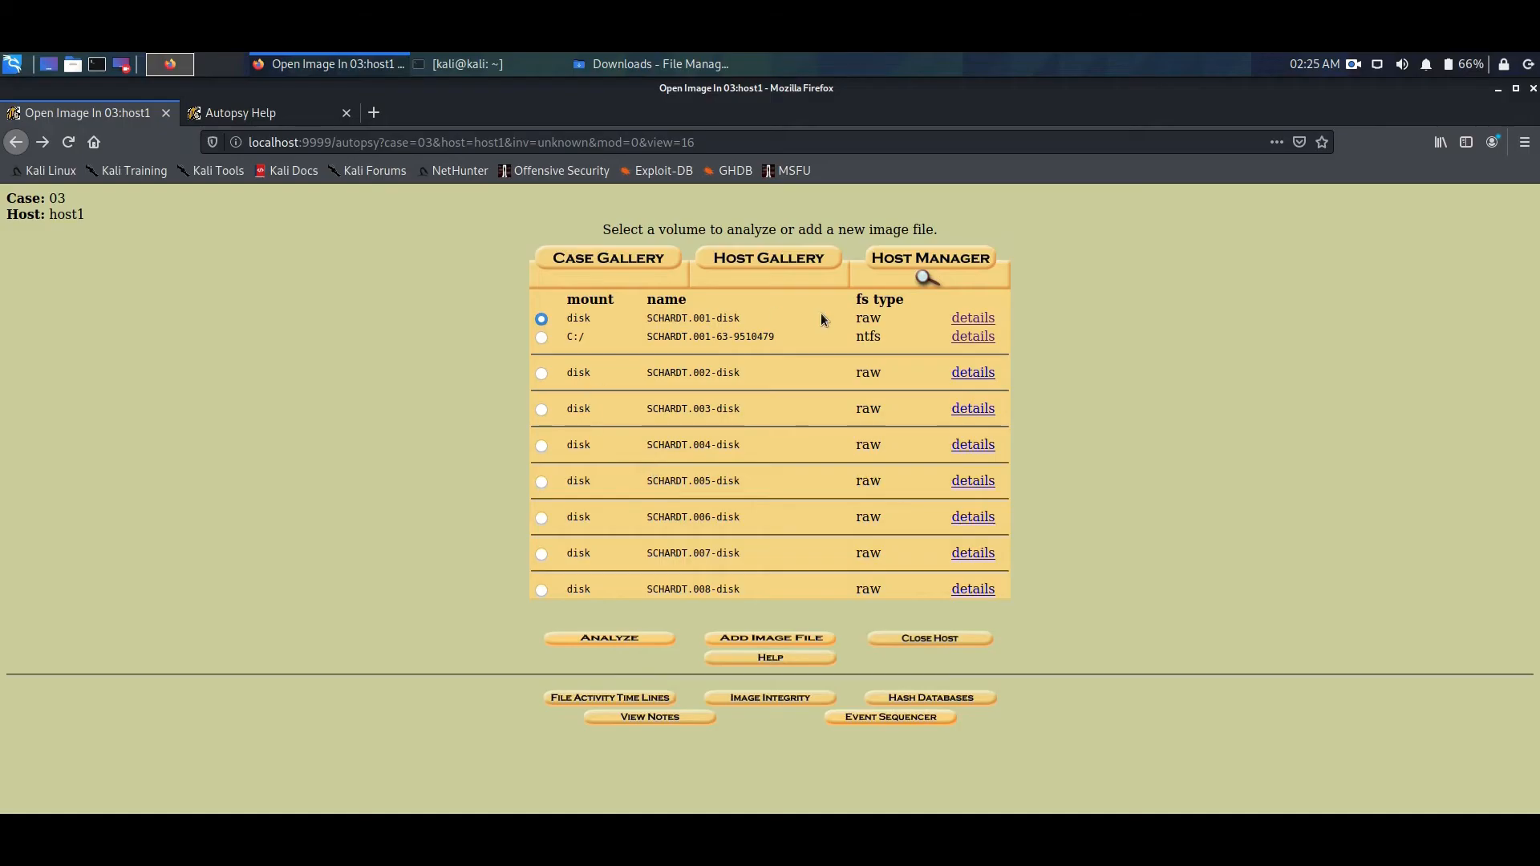
- Open the C:/ volume of SCHARDT.001 in case 03 for file analysis and enlarge the file listing pane
left_click(662, 638)
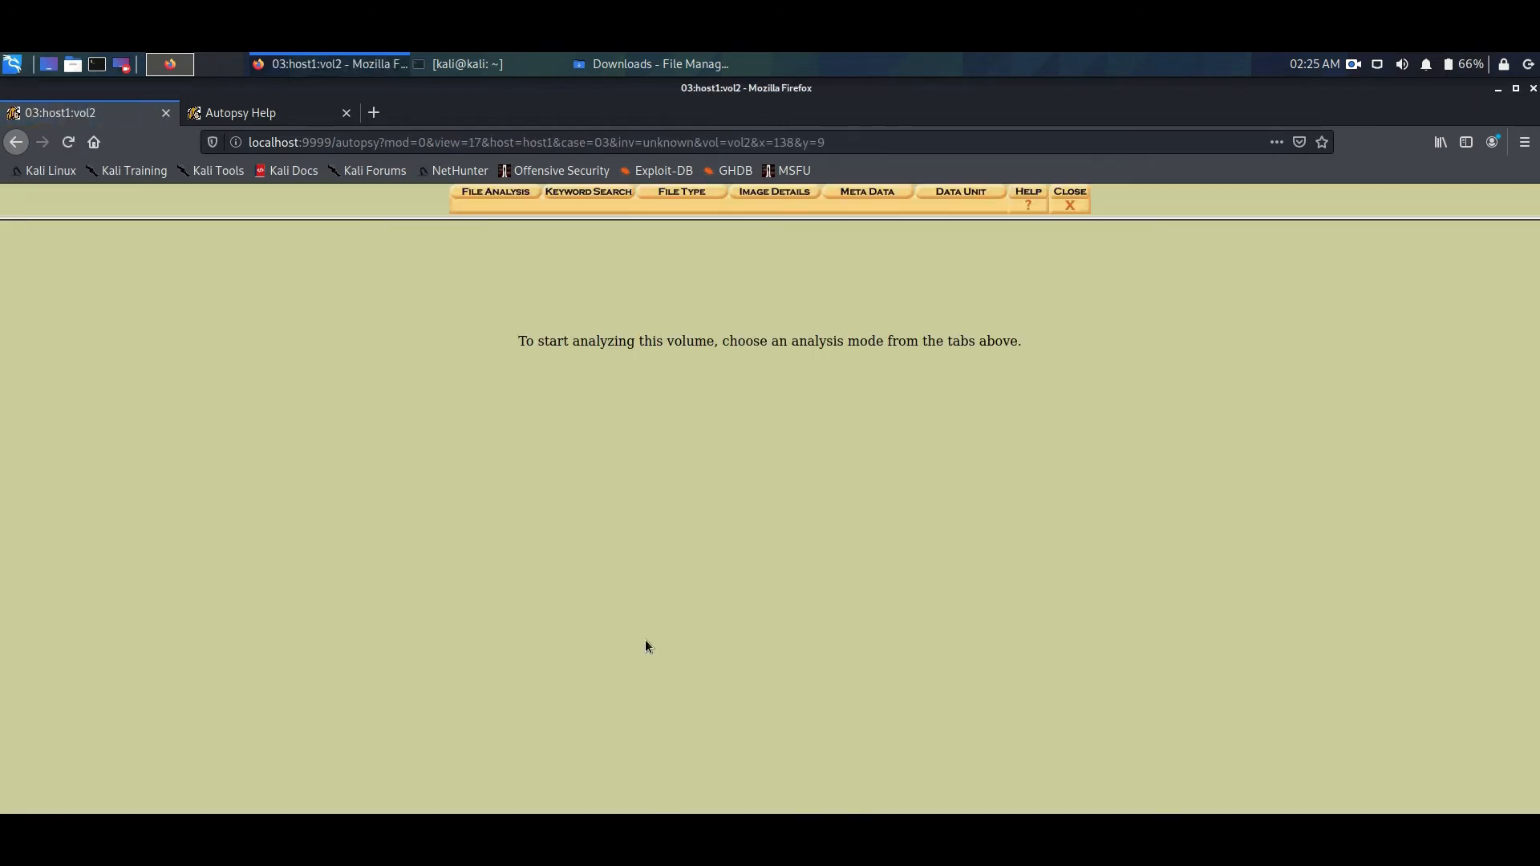
left_click(493, 192)
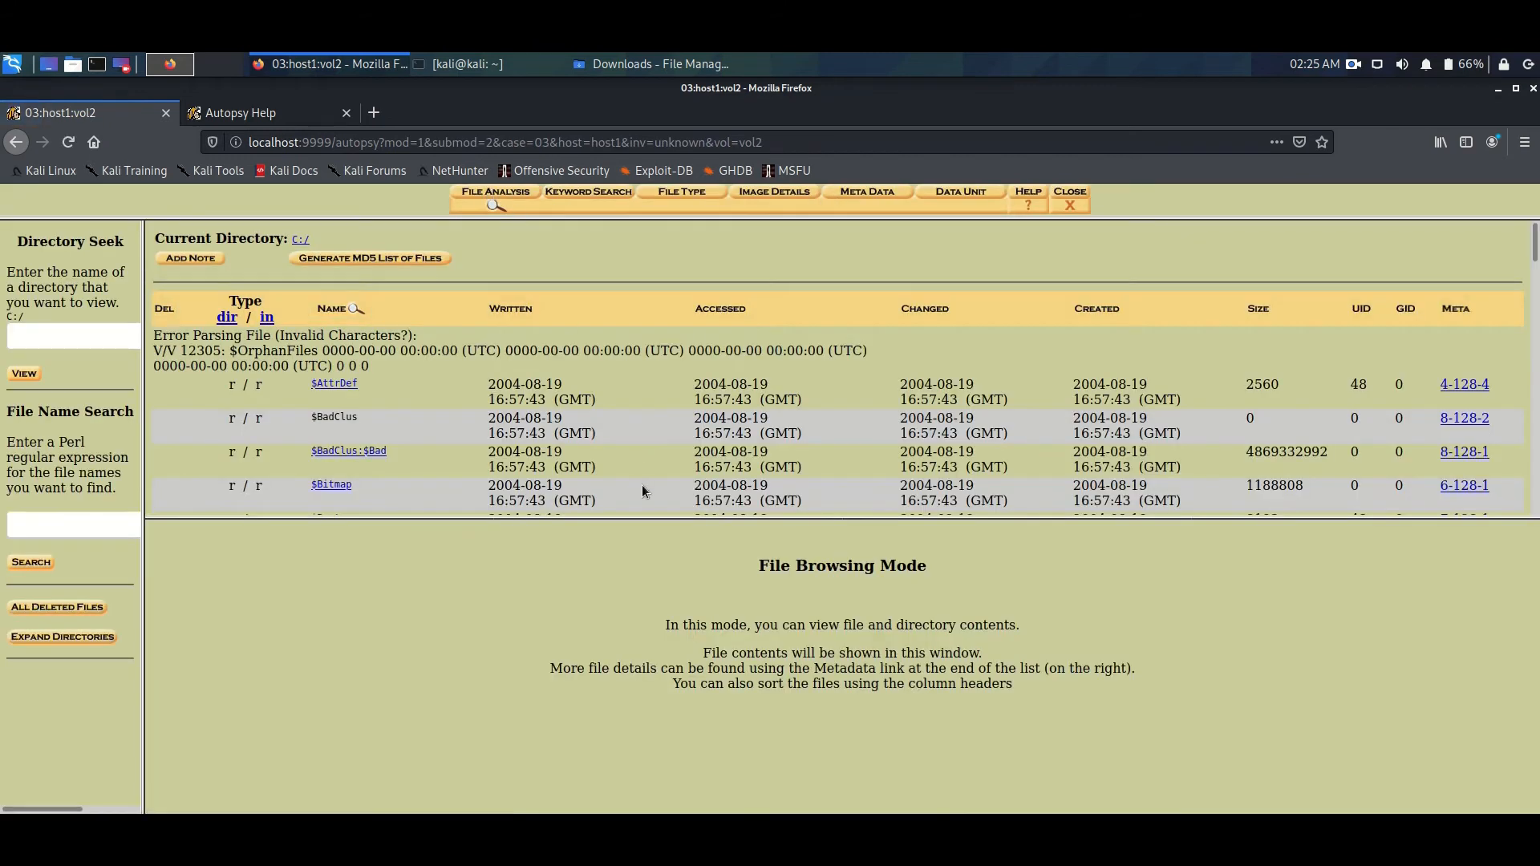
scroll(500, 452, "down", 3)
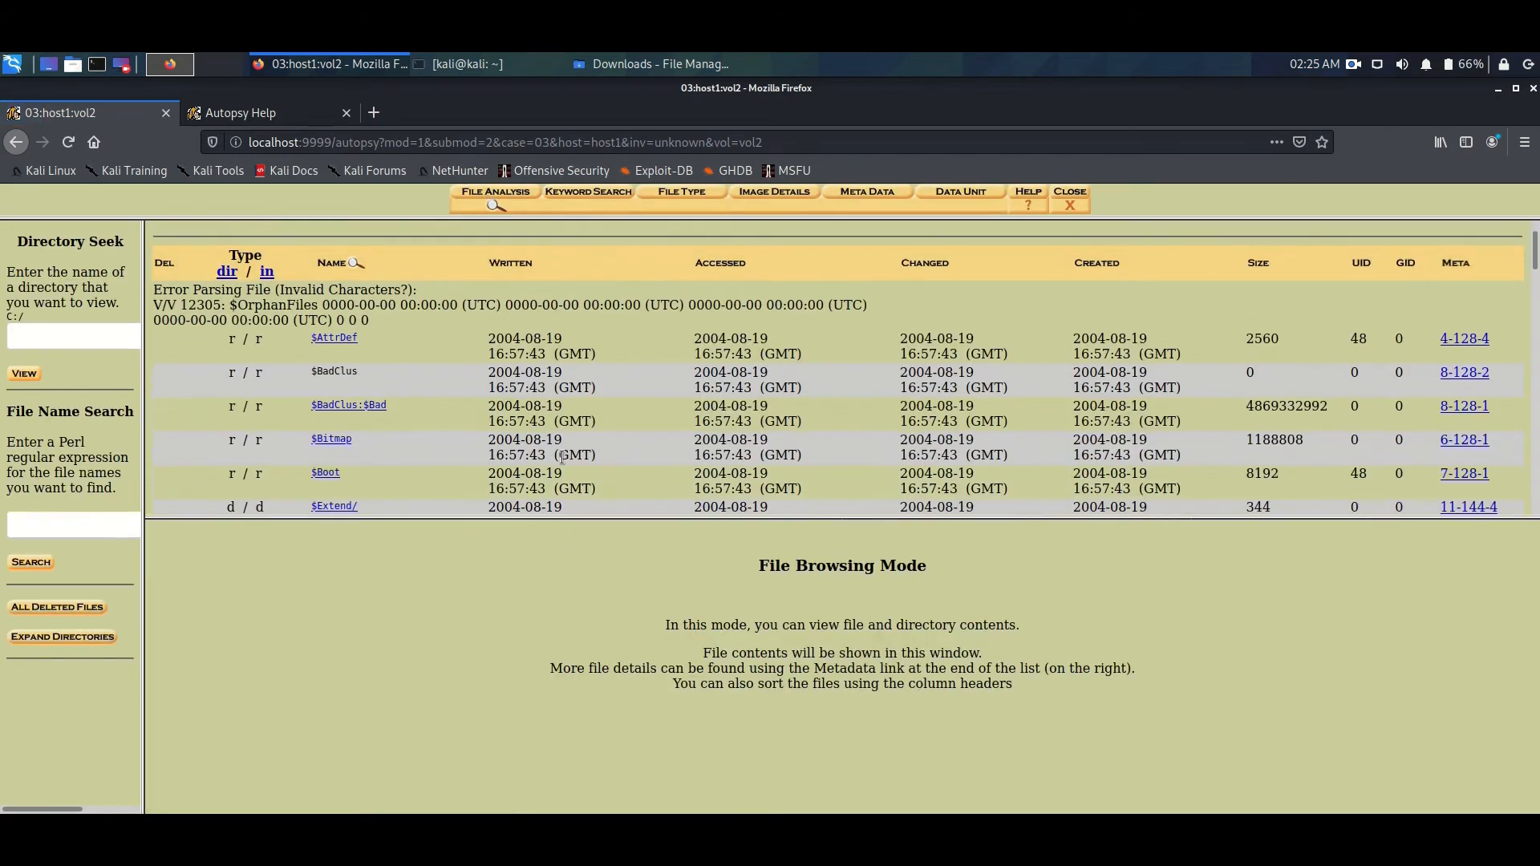
scroll(564, 463, "down", 3)
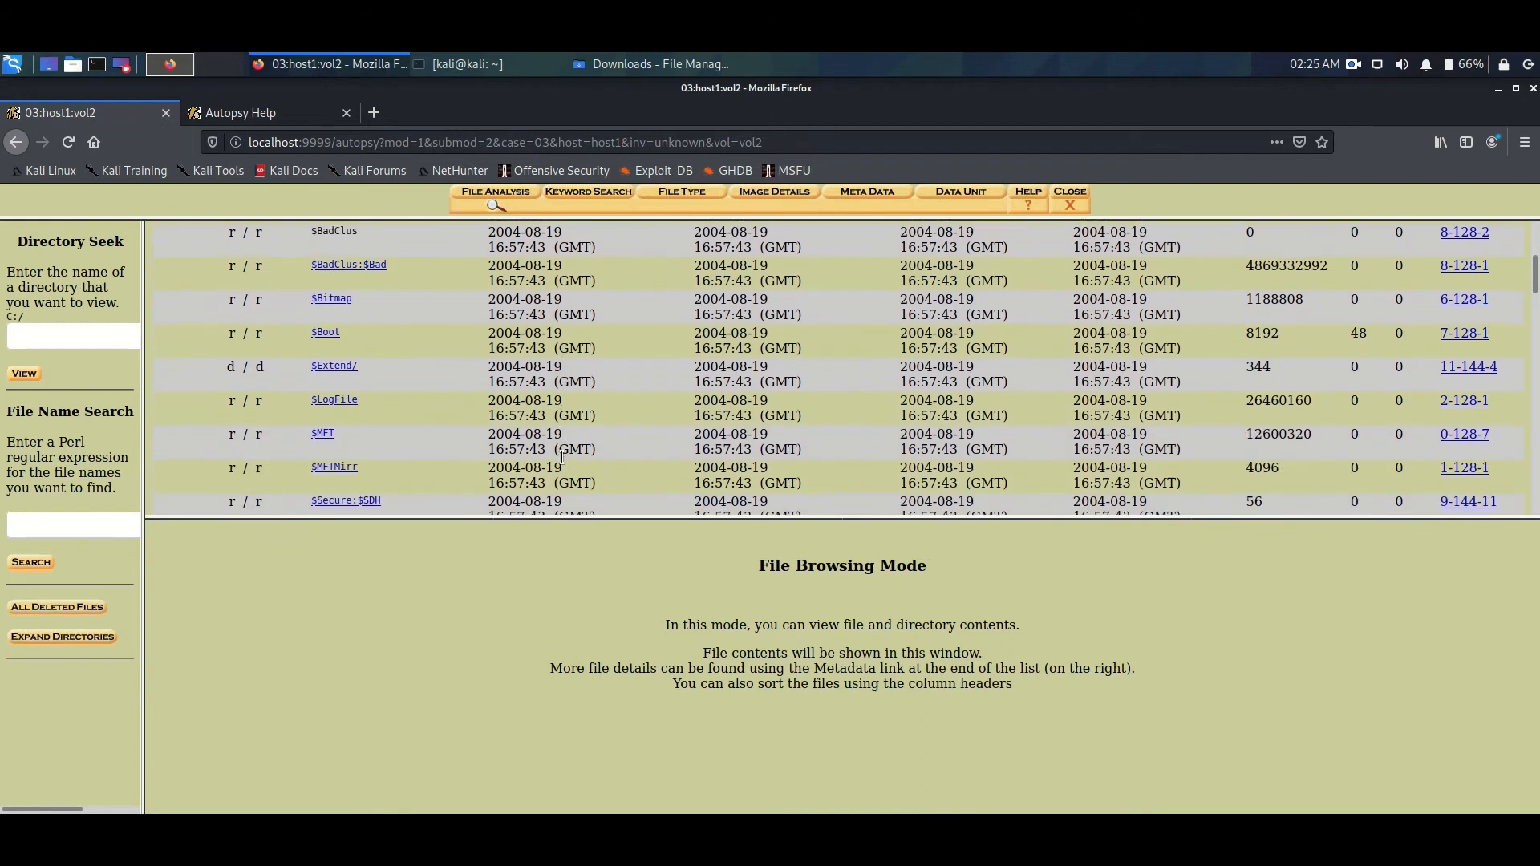
left_click_drag(860, 514, 867, 720)
scroll(300, 531, "down", 5)
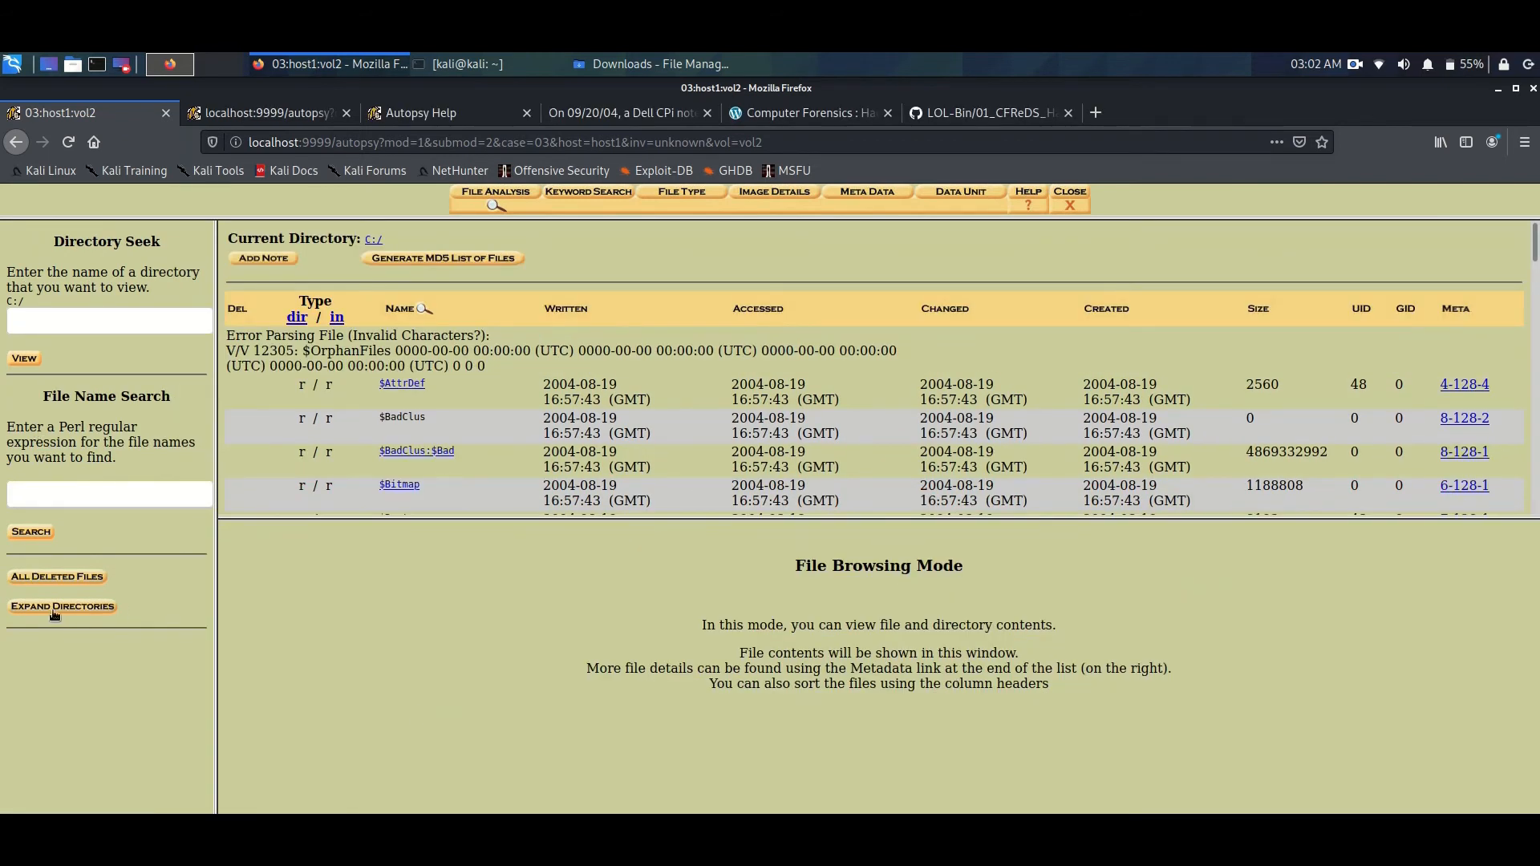
- Expand the directory tree of the C:/ volume, widen its pane and open the Program Files directory
left_click(62, 608)
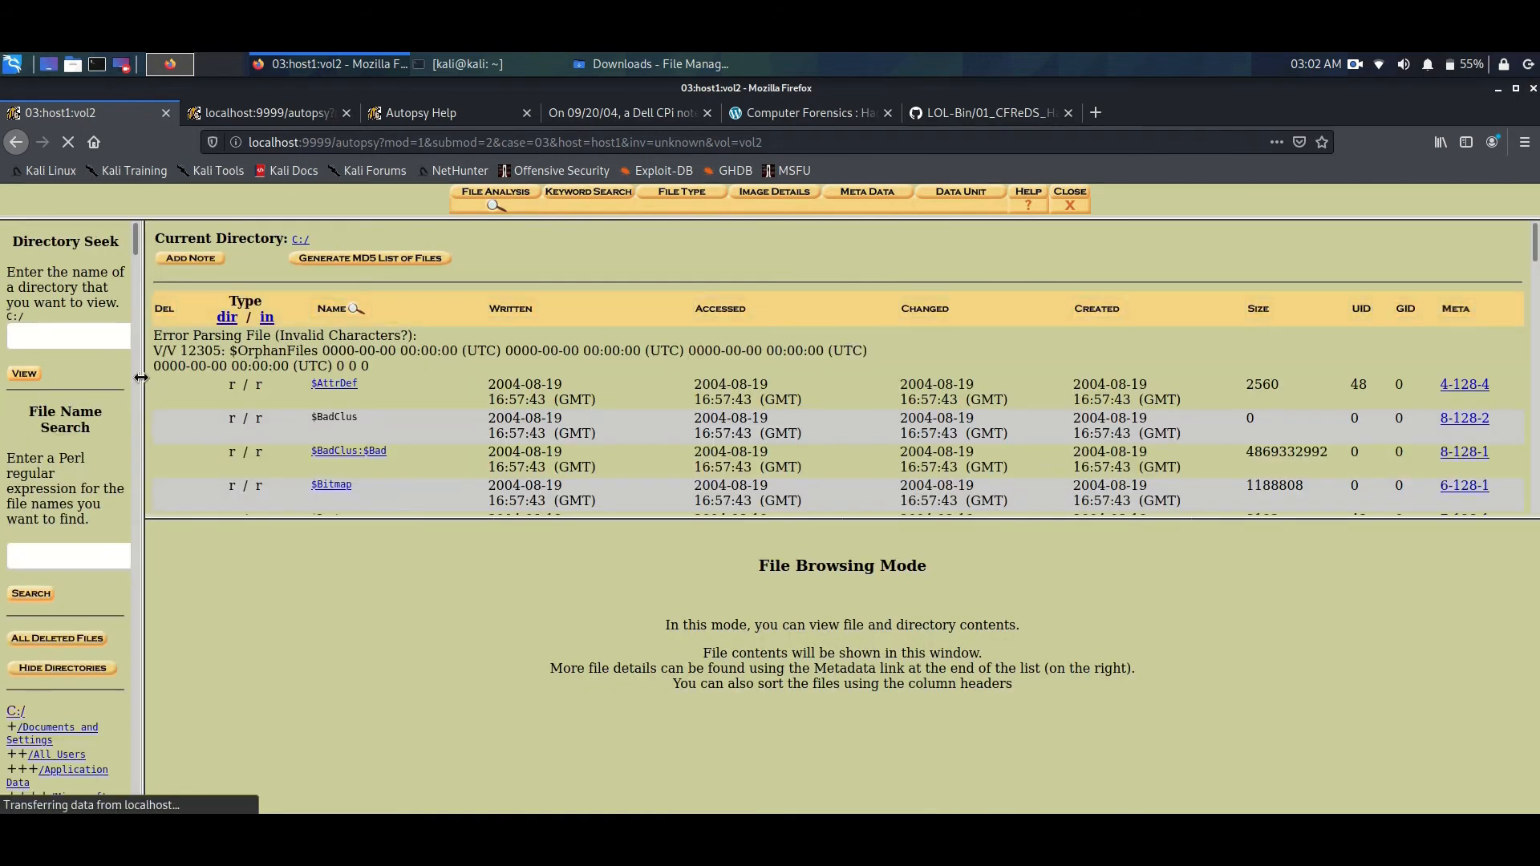
left_click_drag(141, 377, 248, 379)
left_click_drag(239, 253, 248, 485)
left_click(80, 329)
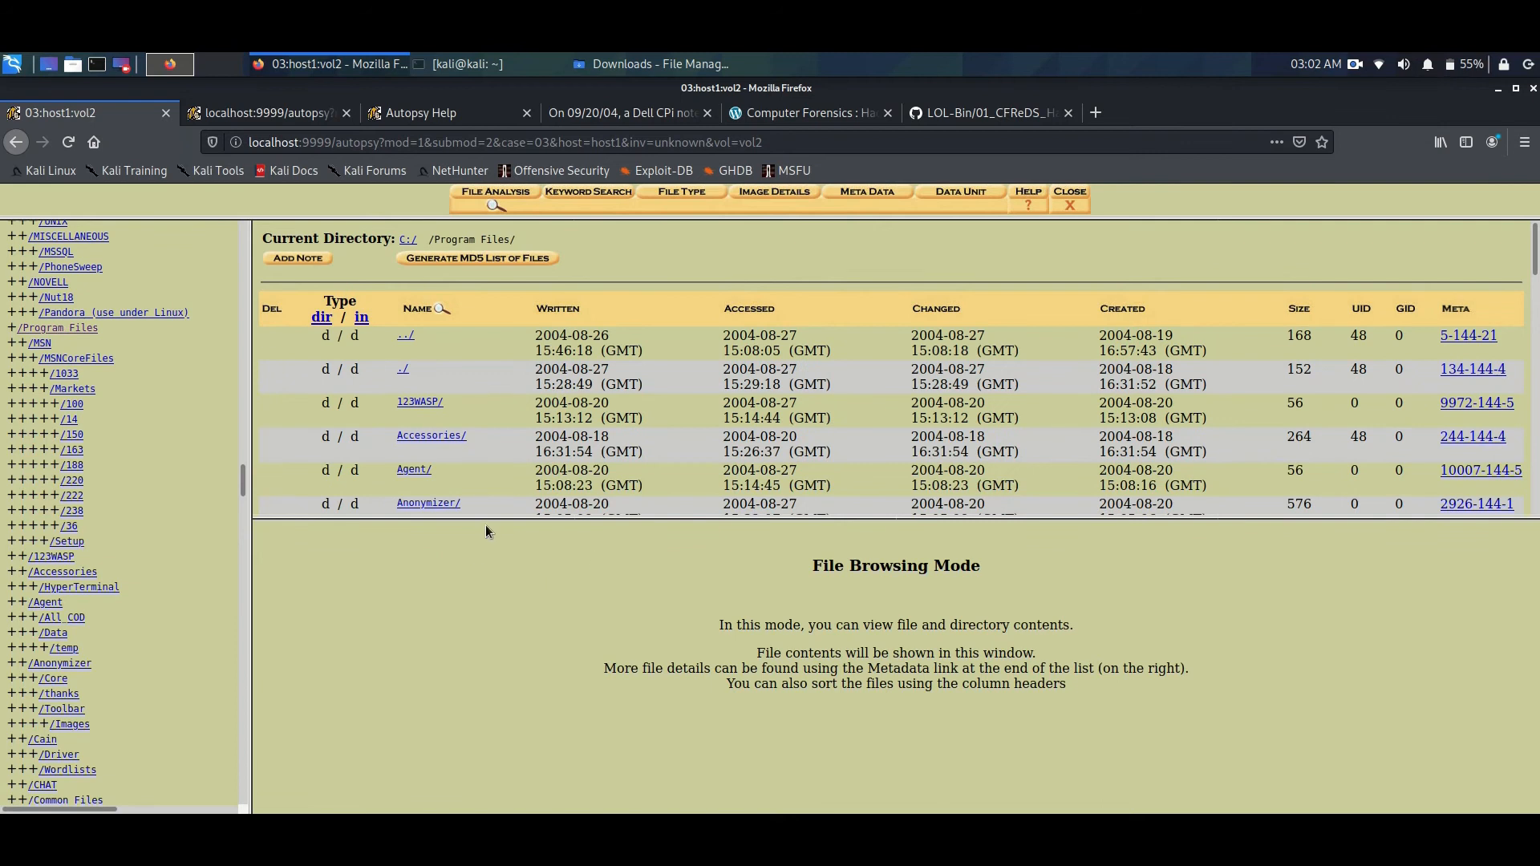
- Enlarge the file listing pane and open the mIRC directory inside Program Files
left_click_drag(492, 518, 492, 616)
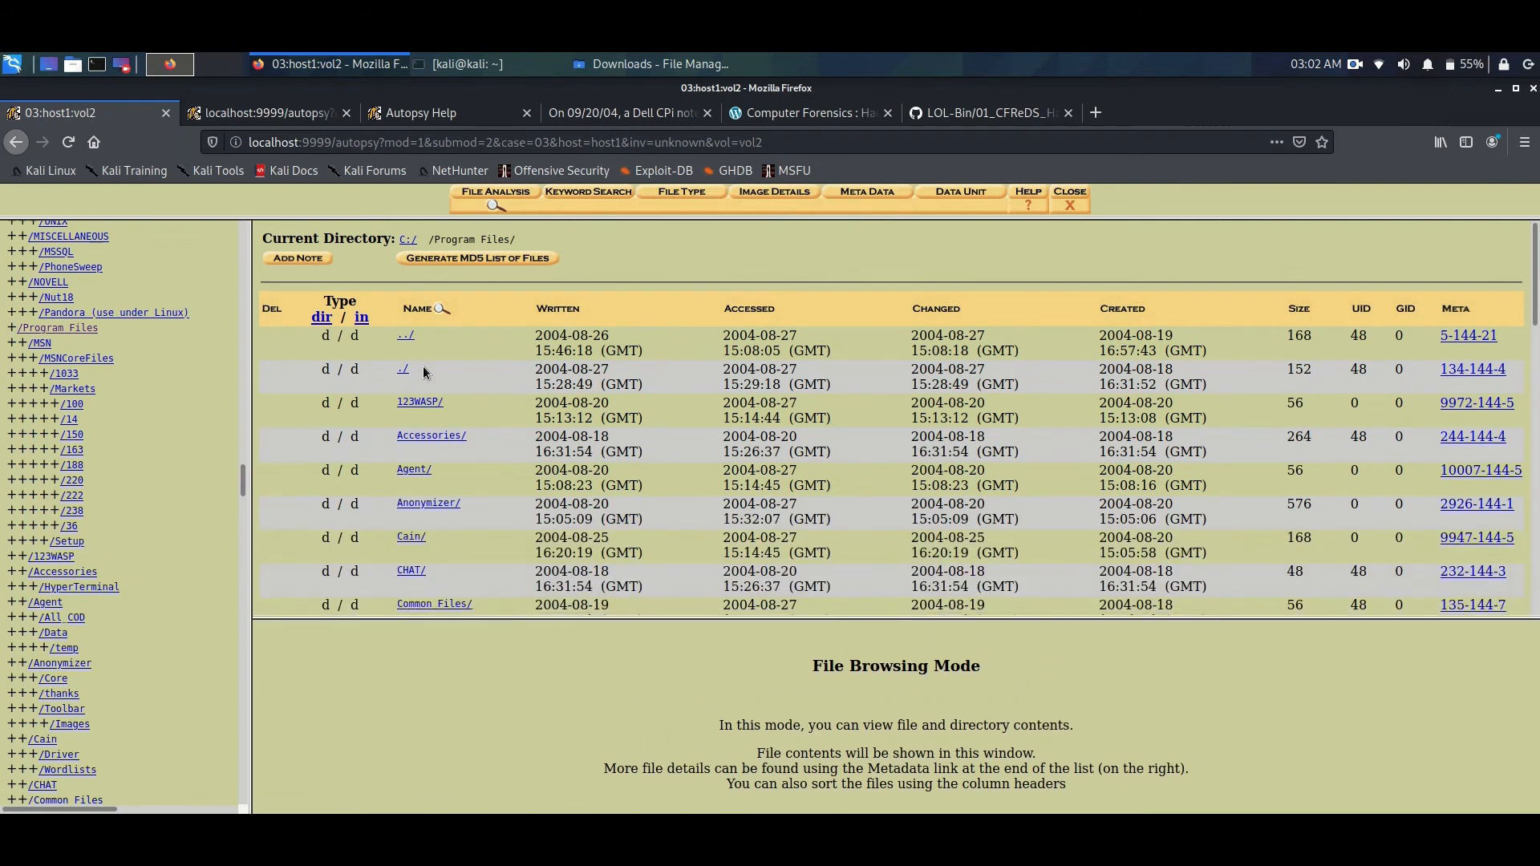
scroll(449, 407, "down", 3)
scroll(450, 411, "down", 6)
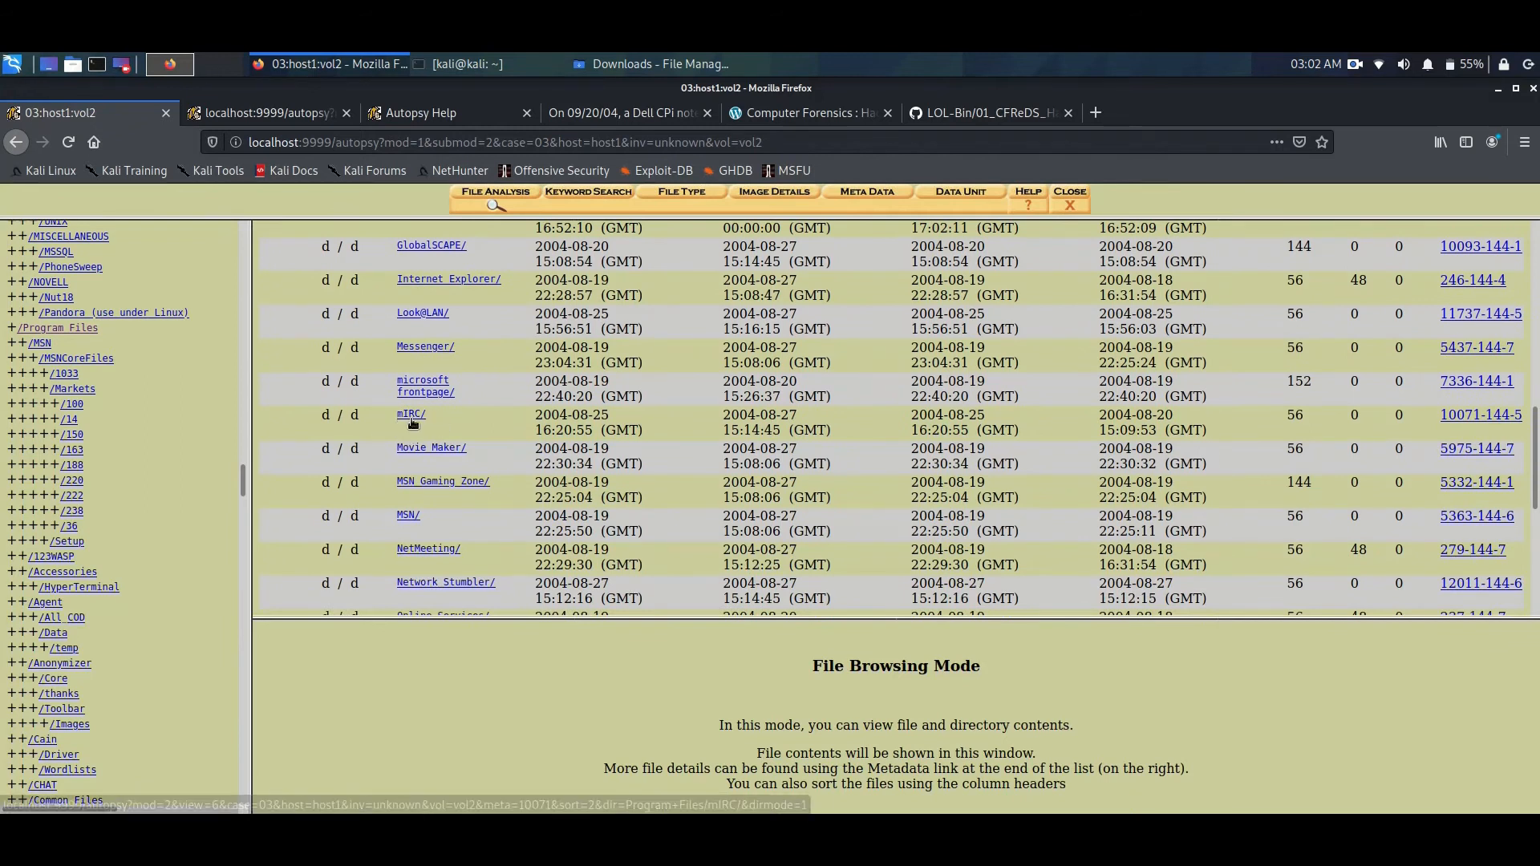
left_click(411, 415)
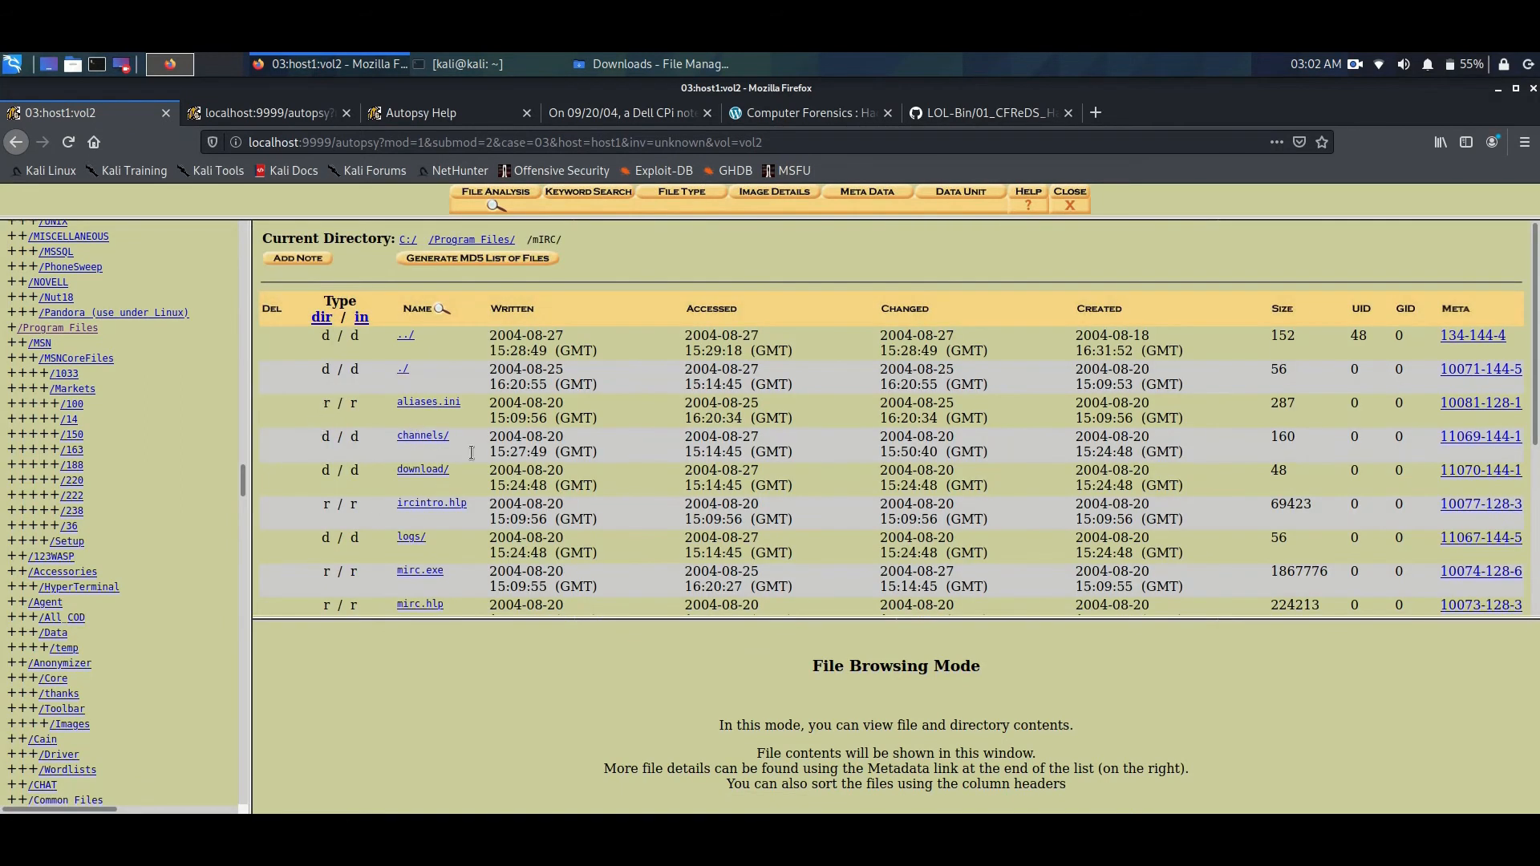
- Open mirc.ini from the mIRC directory and enlarge the content pane to read the file
scroll(466, 455, "down", 3)
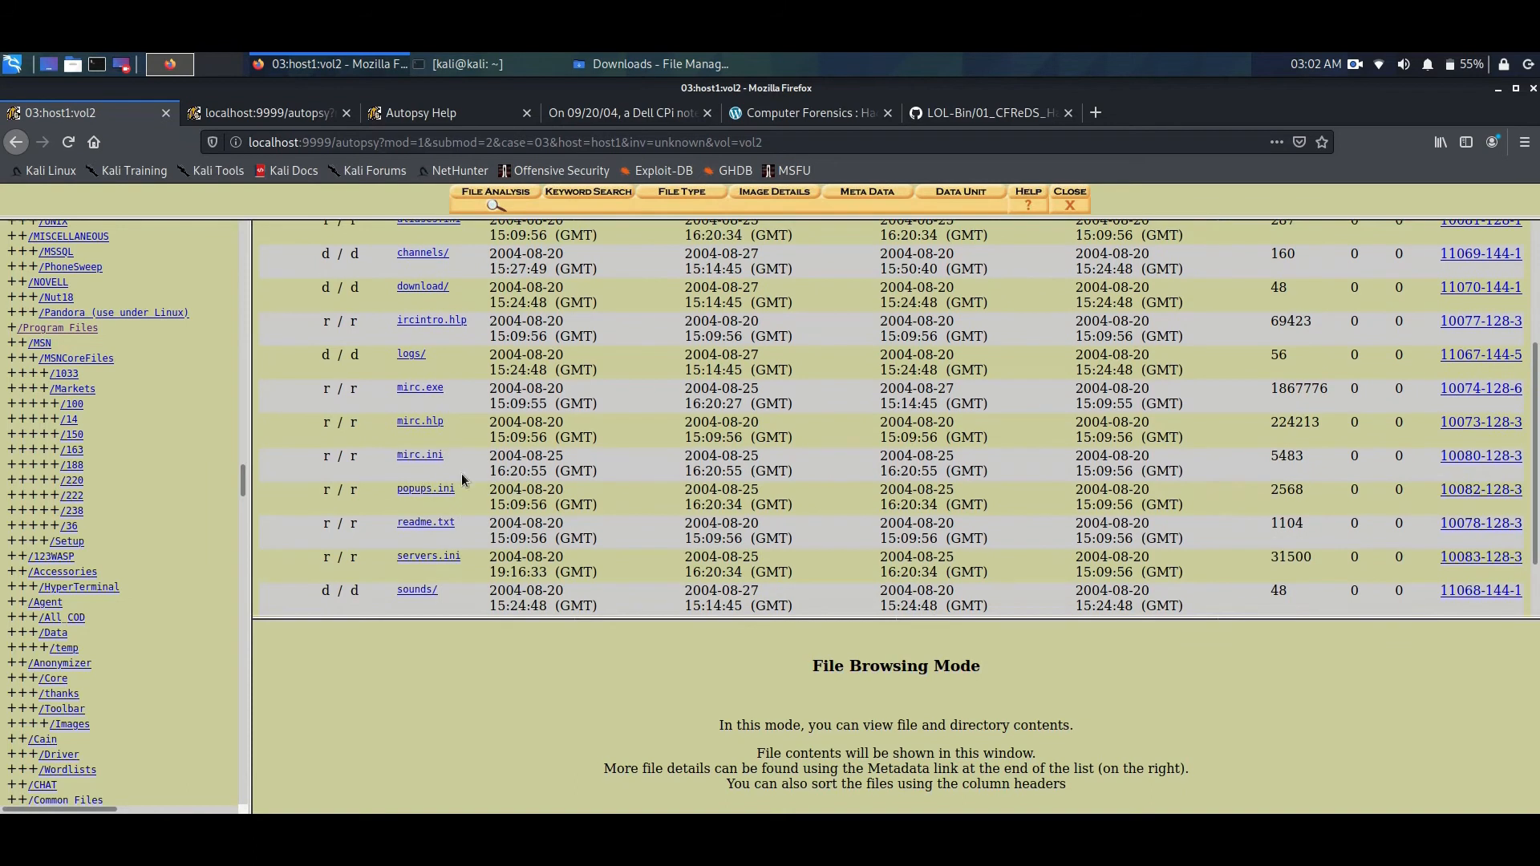
left_click(418, 455)
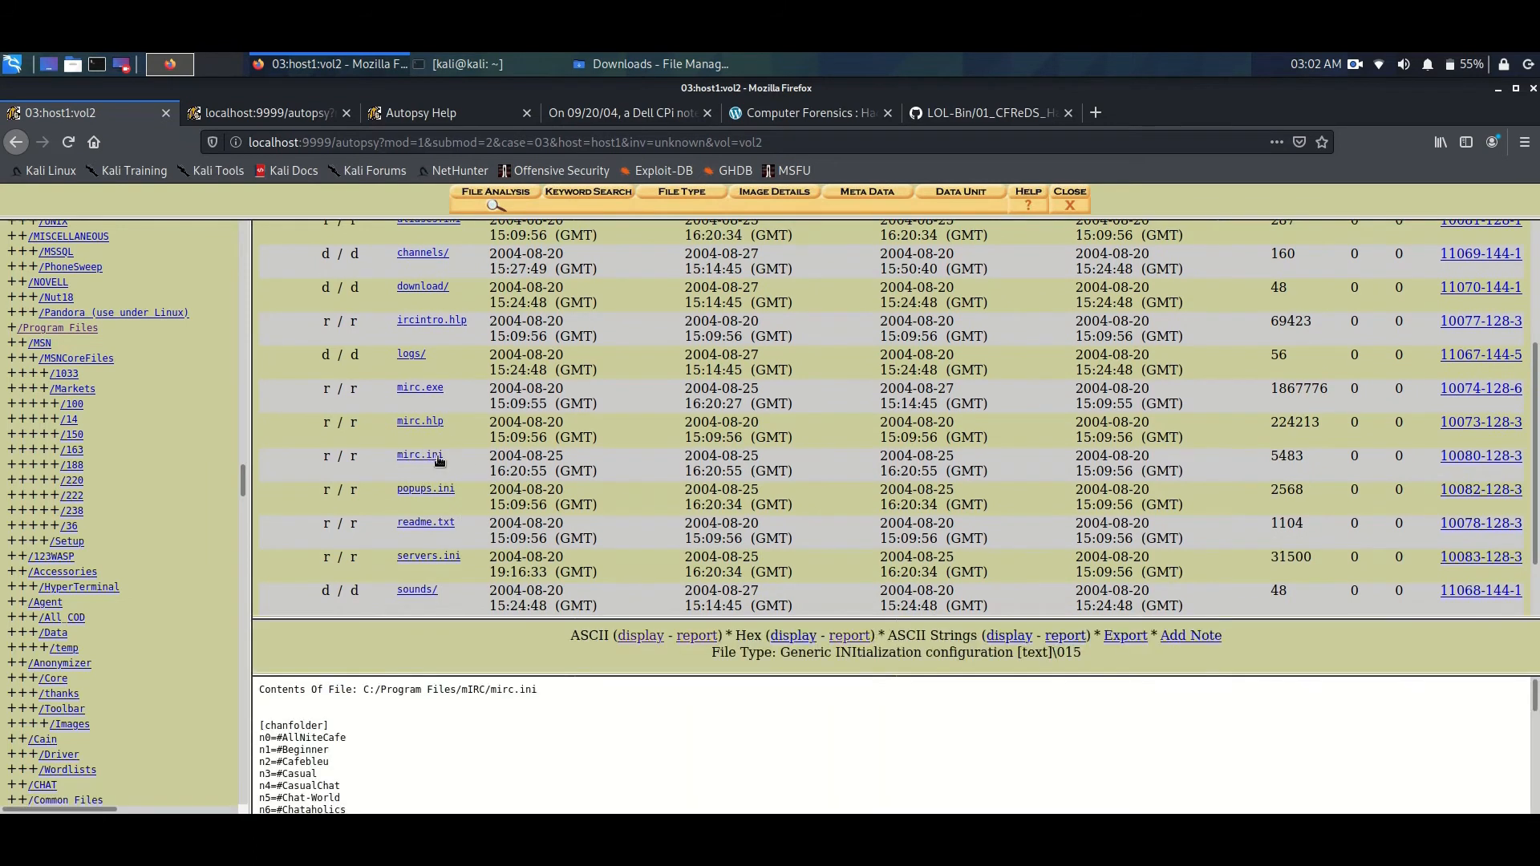
left_click_drag(808, 616, 811, 474)
scroll(471, 682, "down", 5)
scroll(285, 577, "up", 5)
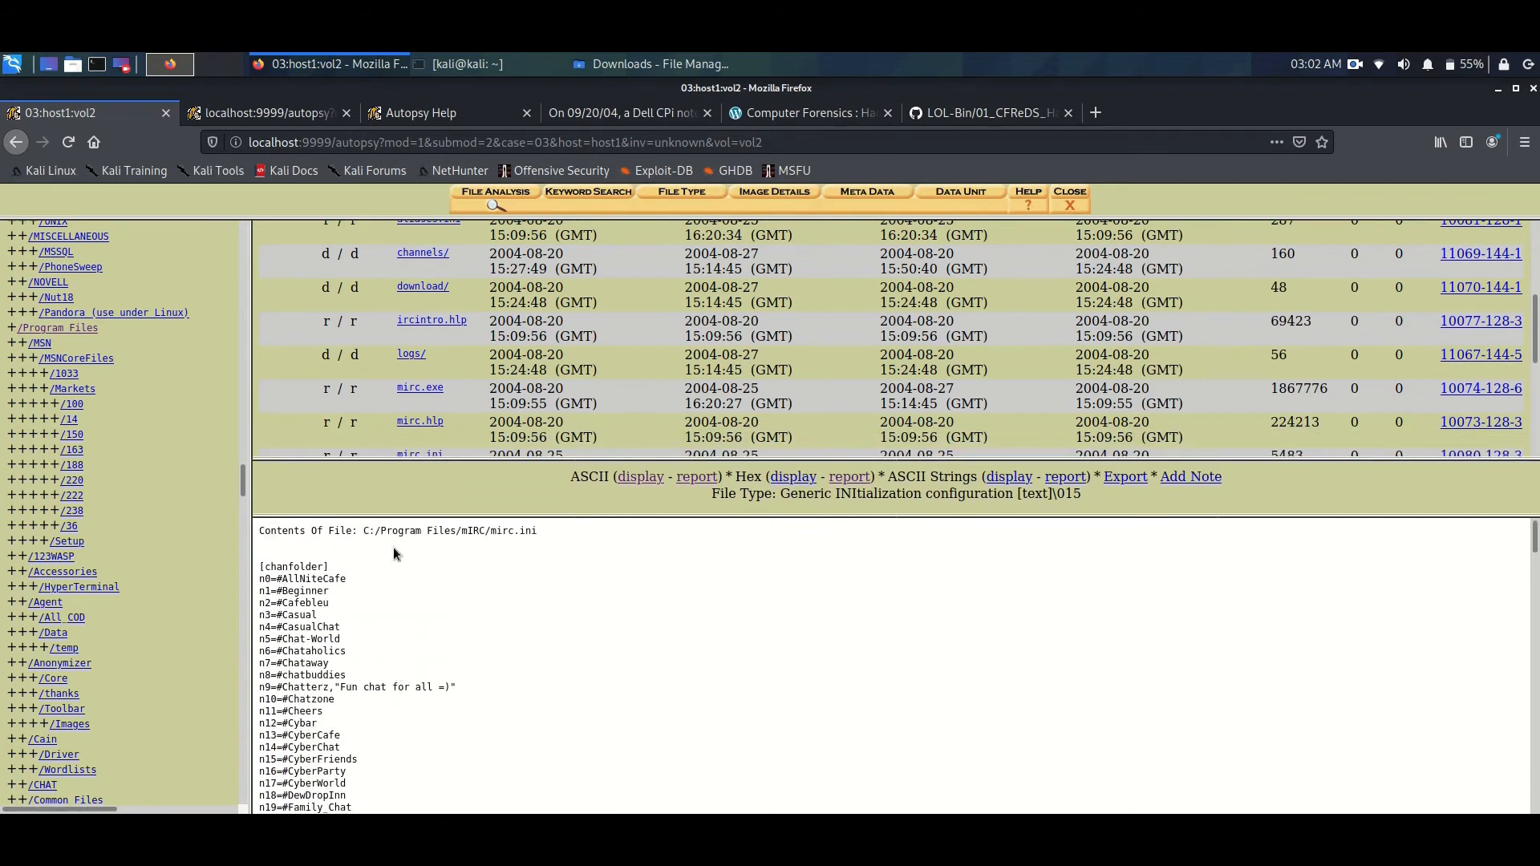
- Read through mirc.ini and highlight the user, email, nick and anick lines of its [mirc] section
left_click_drag(361, 535, 517, 544)
left_click(521, 591)
scroll(402, 608, "down", 10)
scroll(403, 616, "down", 10)
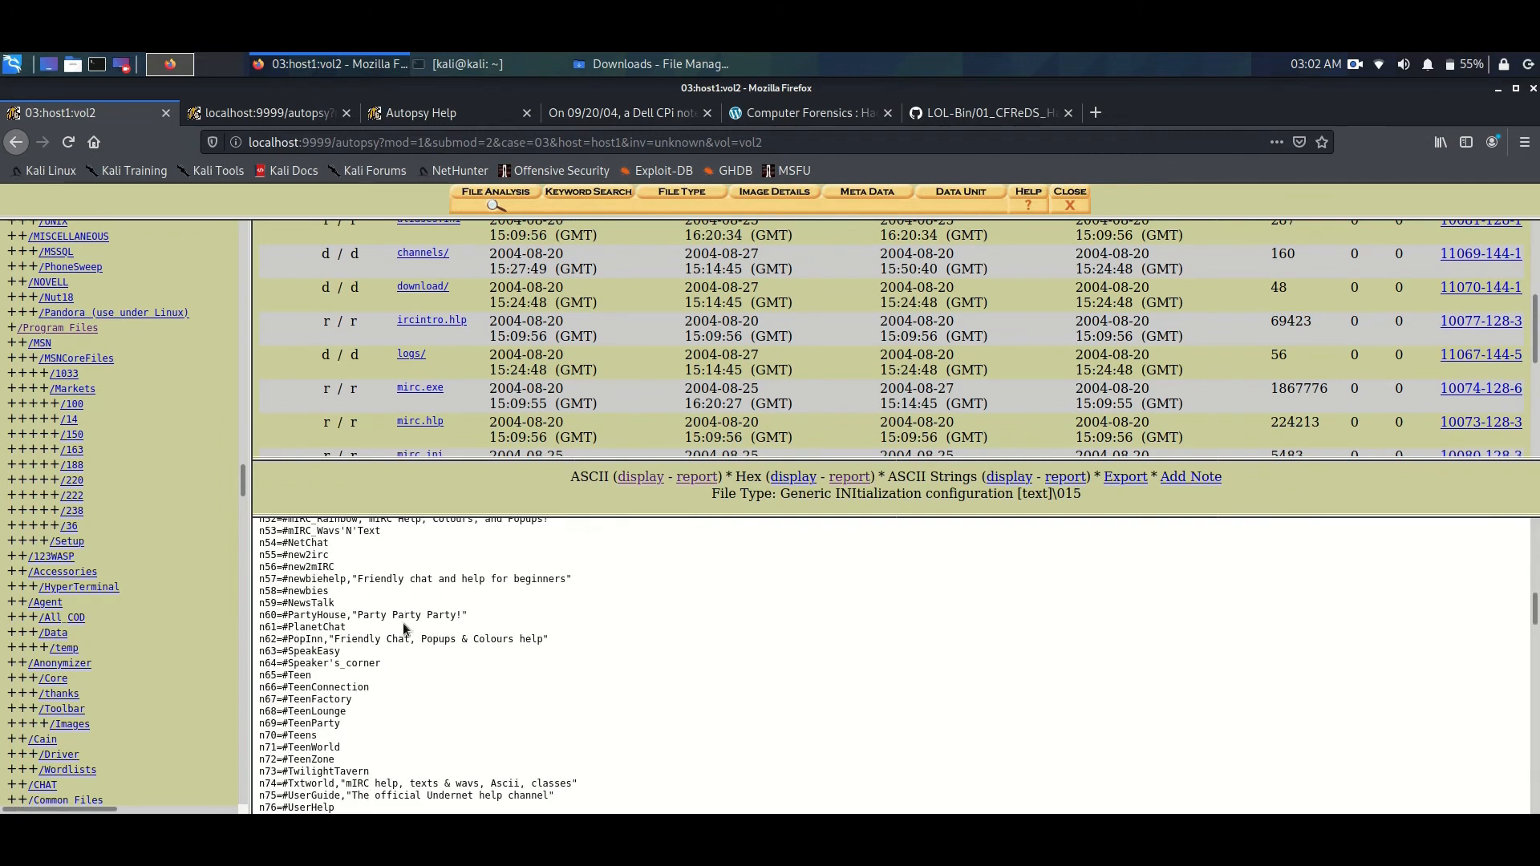
scroll(384, 656, "up", 2)
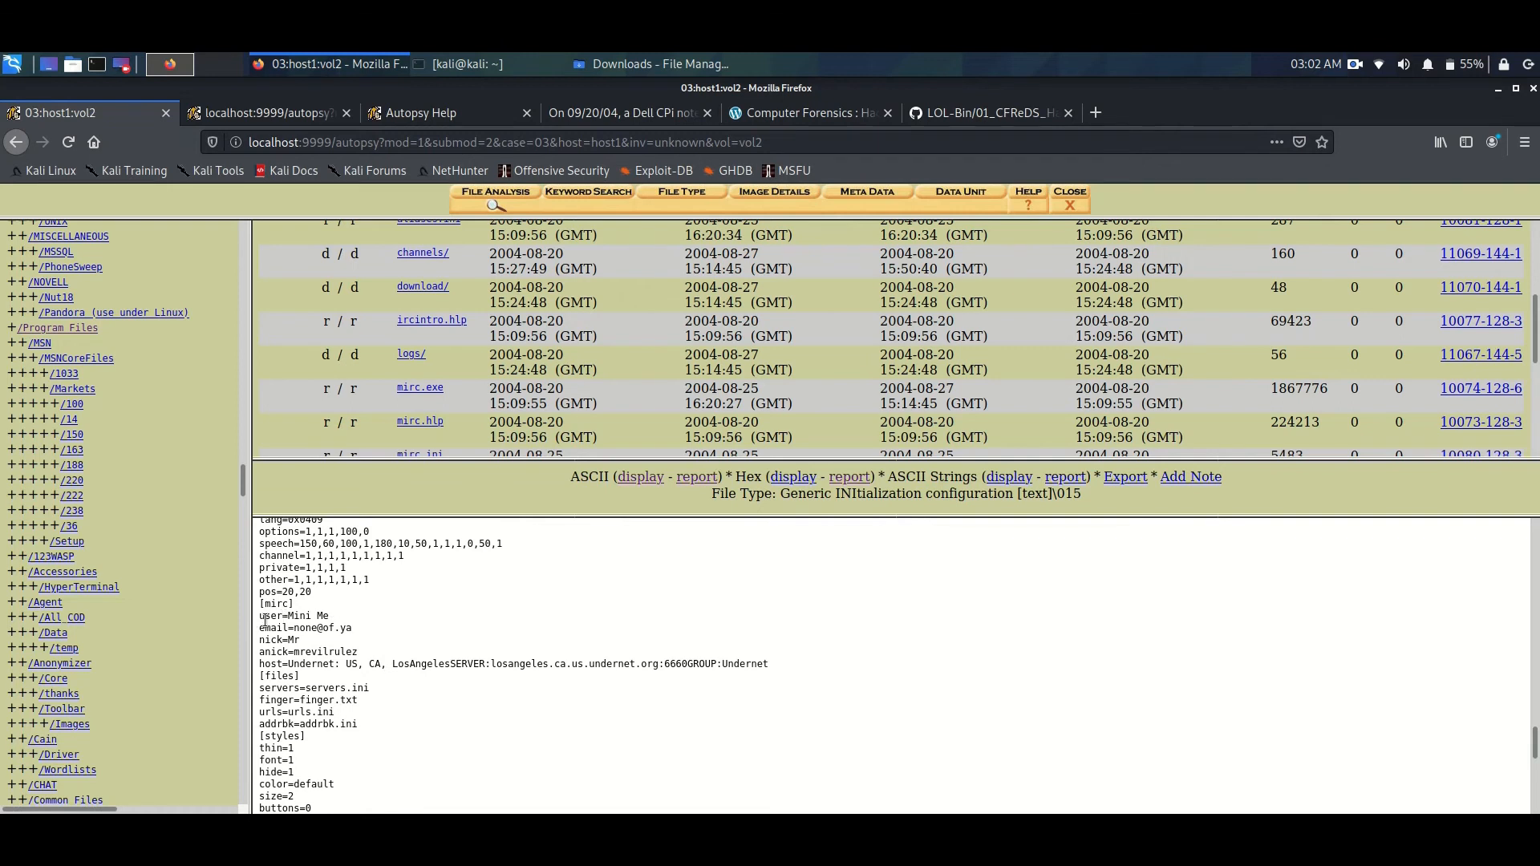
left_click_drag(261, 616, 359, 652)
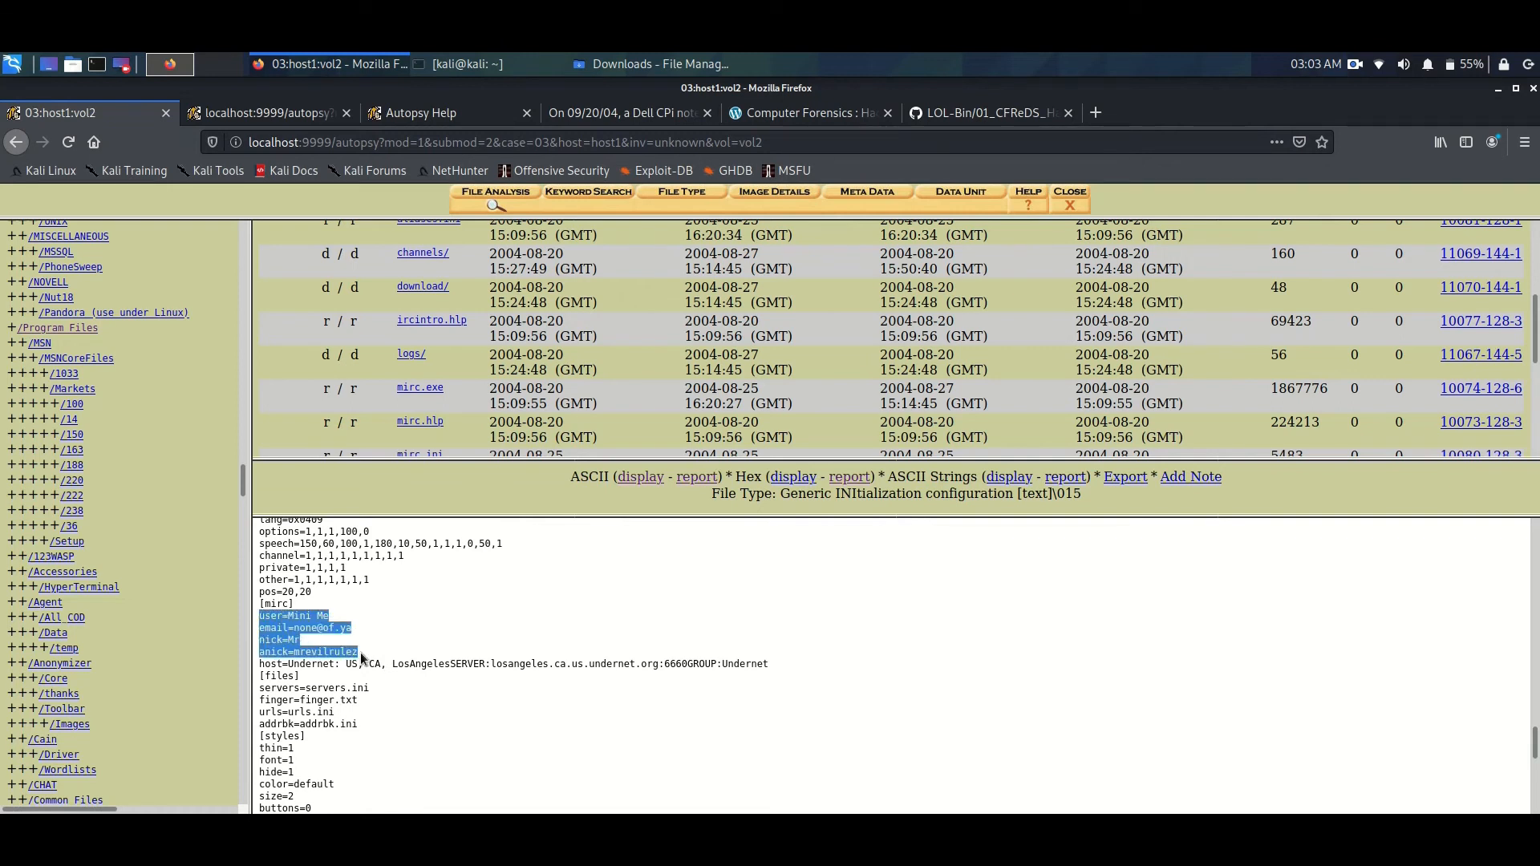
left_click_drag(267, 603, 363, 656)
- Open the ASCII report of mirc.ini and highlight the identity lines in its [mirc] section
left_click(686, 480)
scroll(339, 503, "down", 10)
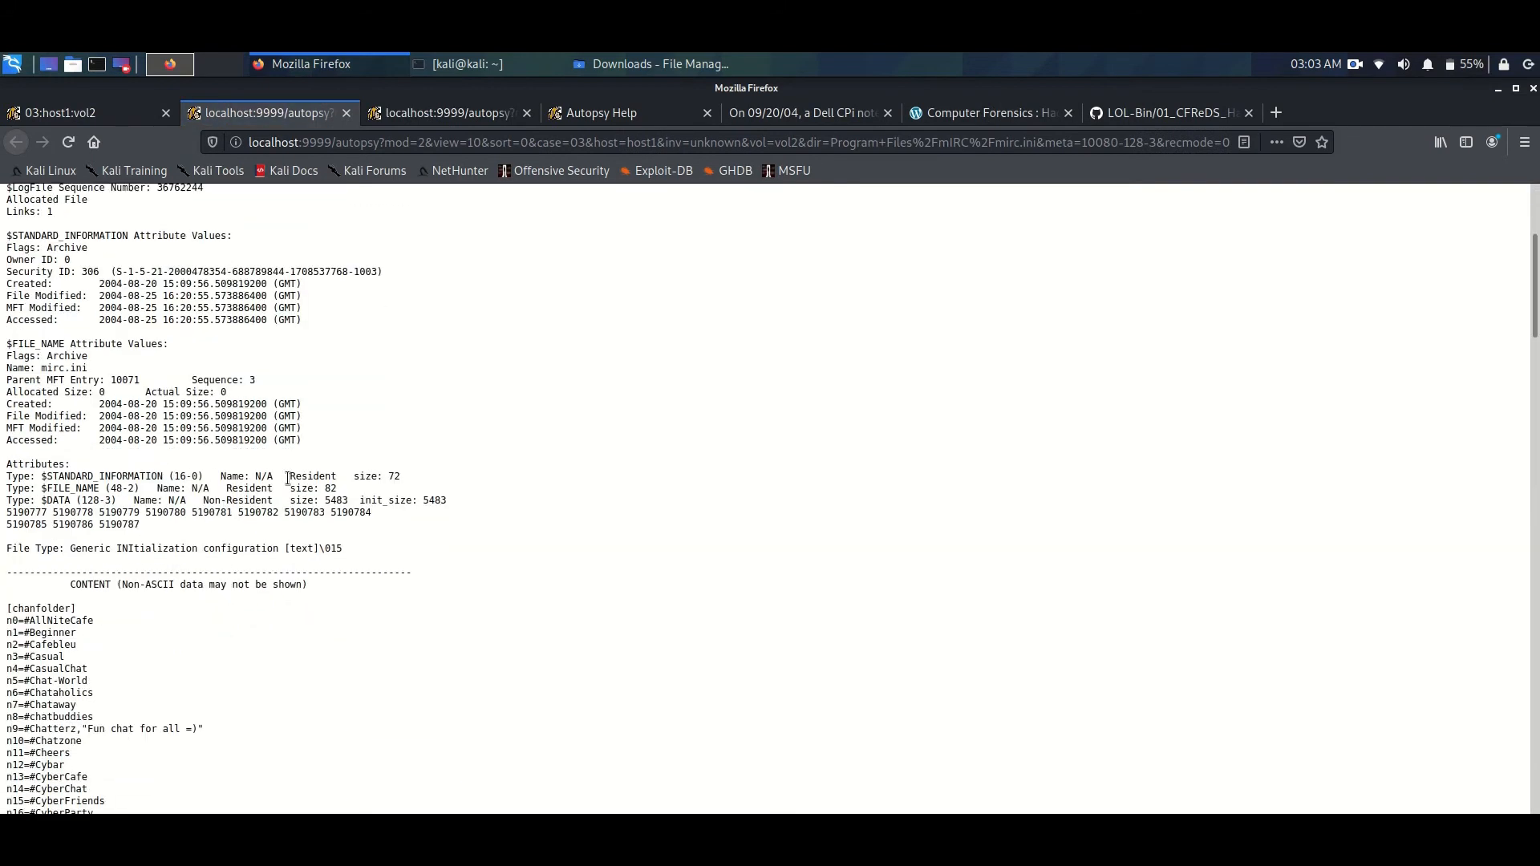
scroll(289, 480, "down", 15)
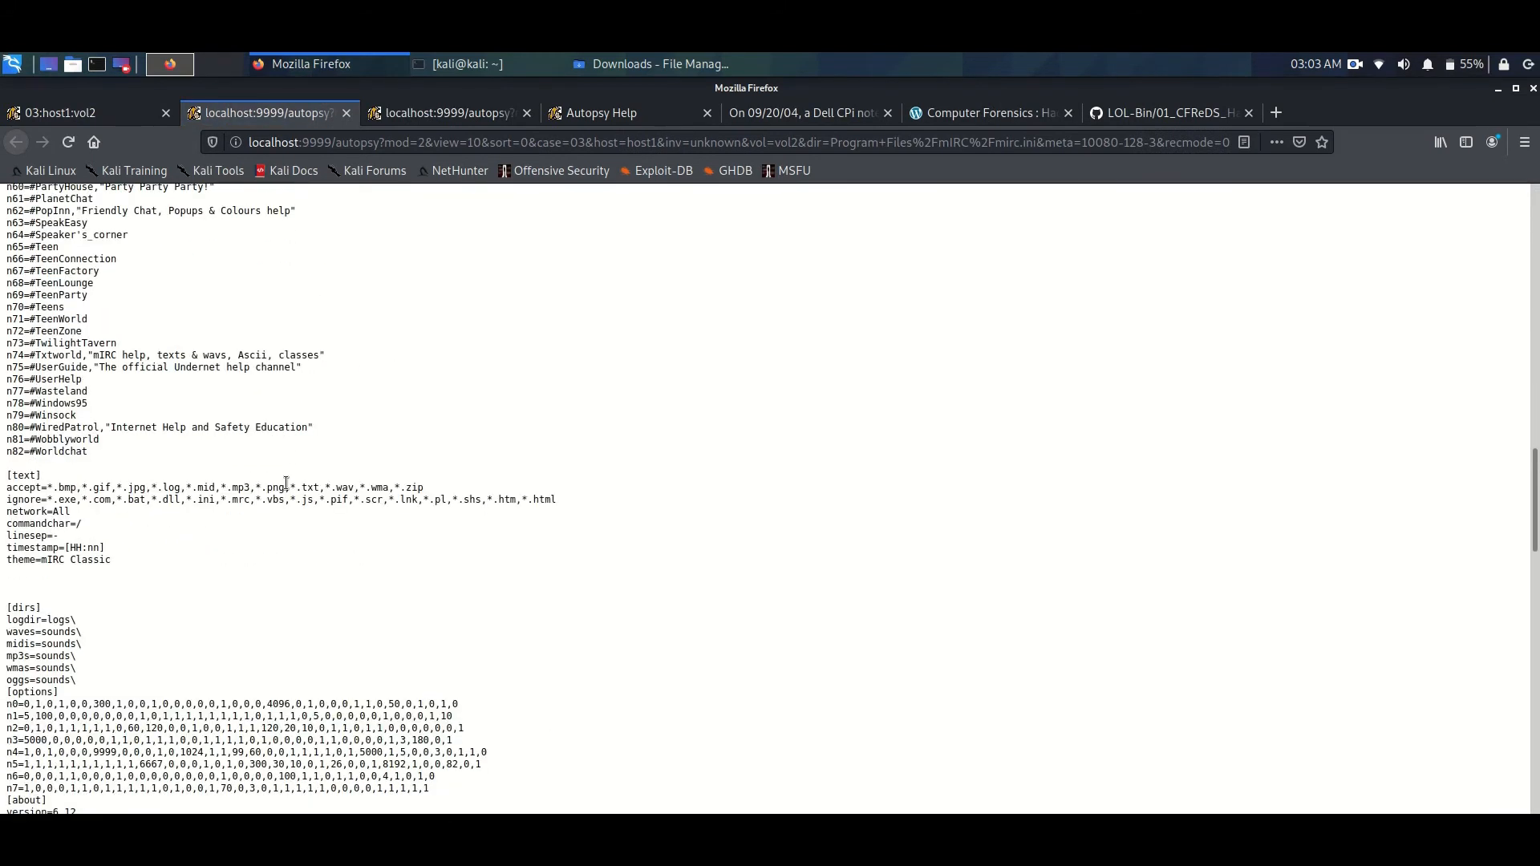
scroll(286, 481, "down", 4)
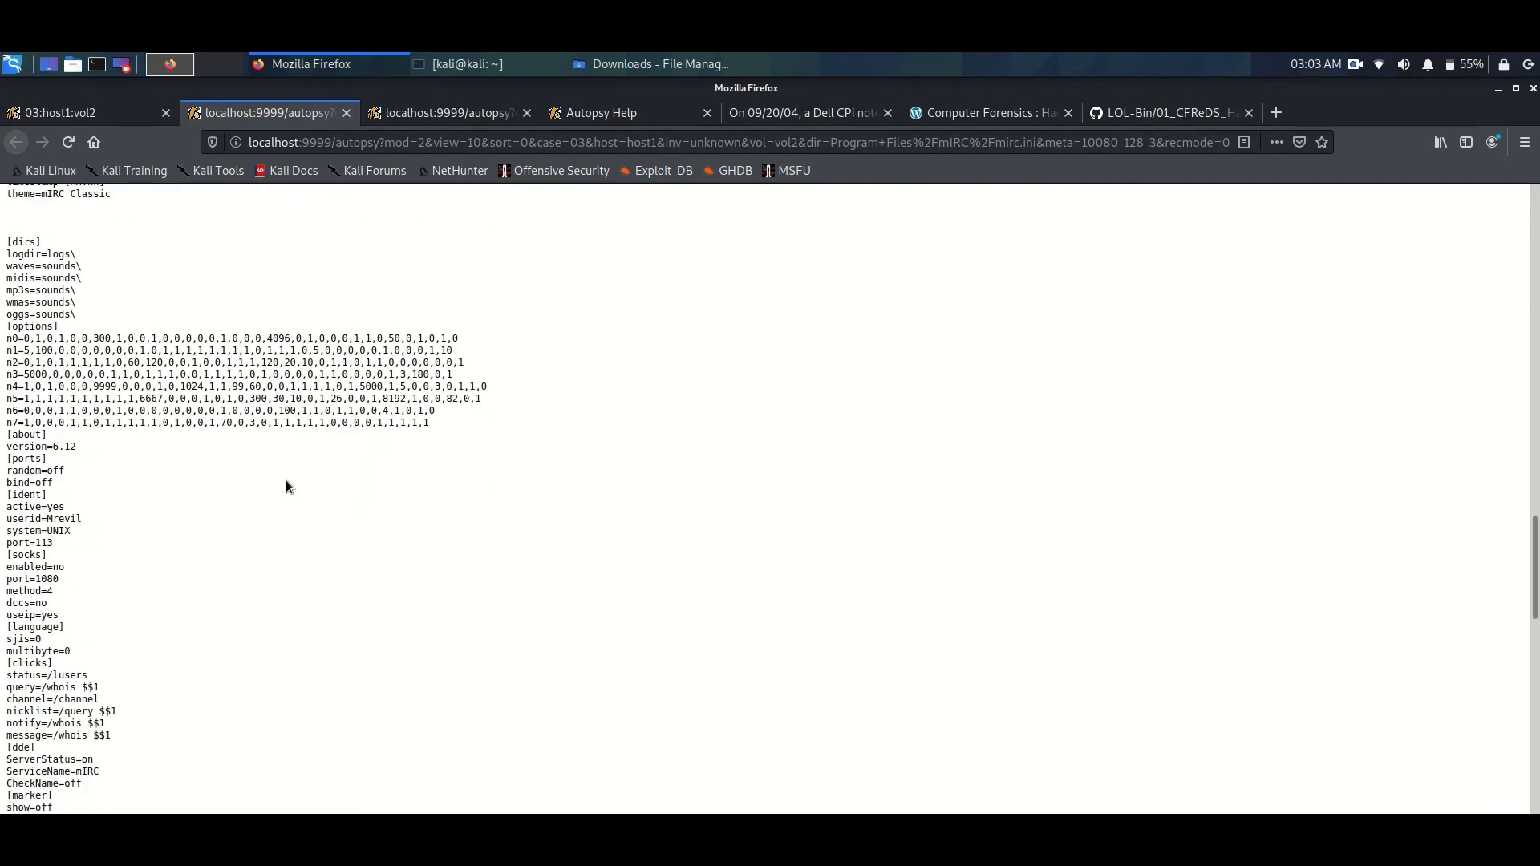
scroll(286, 481, "down", 8)
scroll(285, 483, "down", 3)
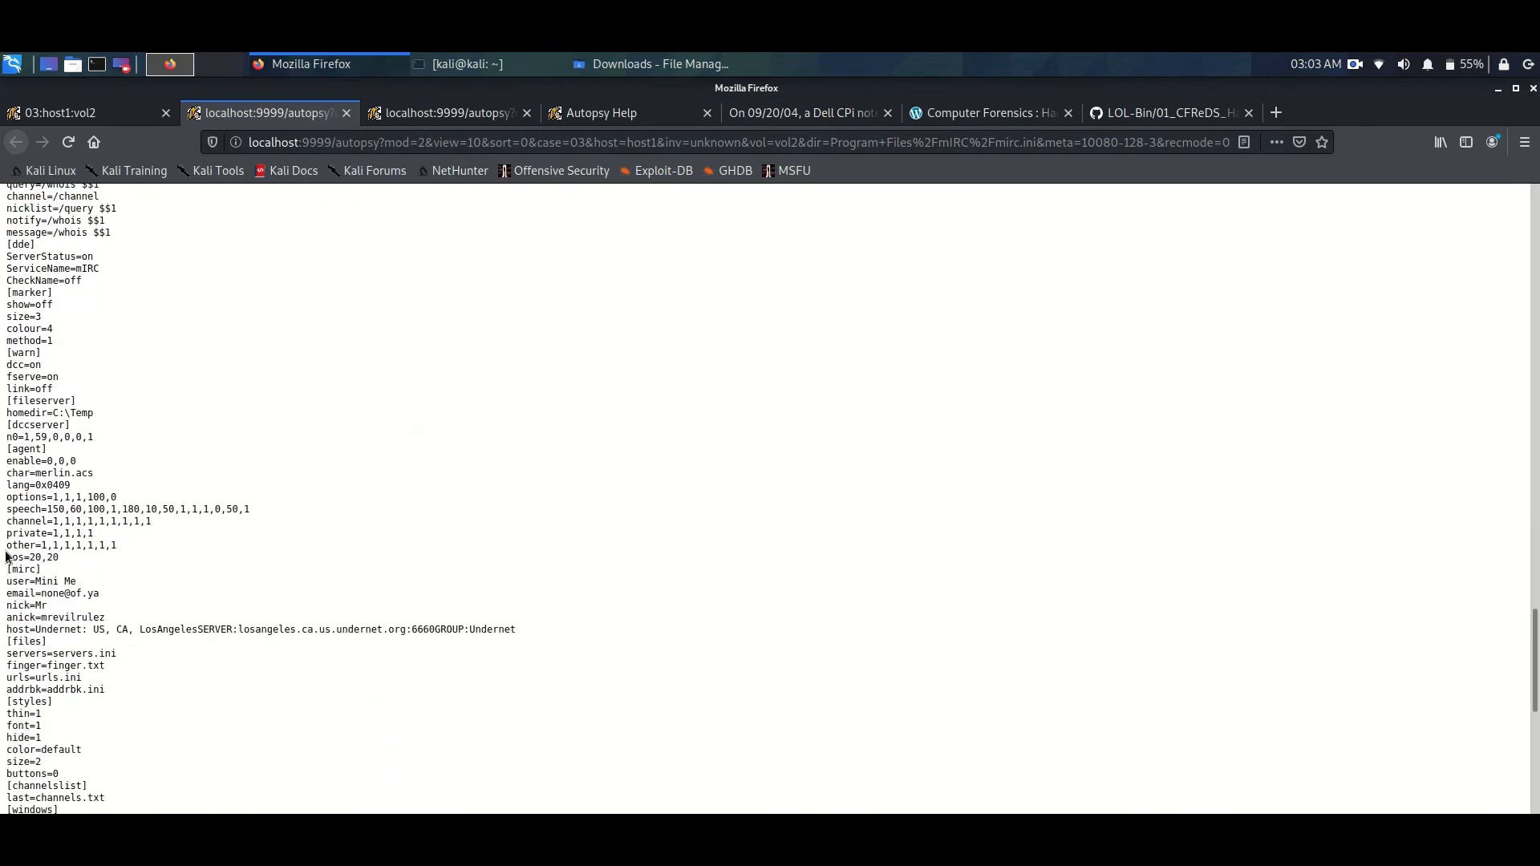
left_click_drag(6, 566, 109, 613)
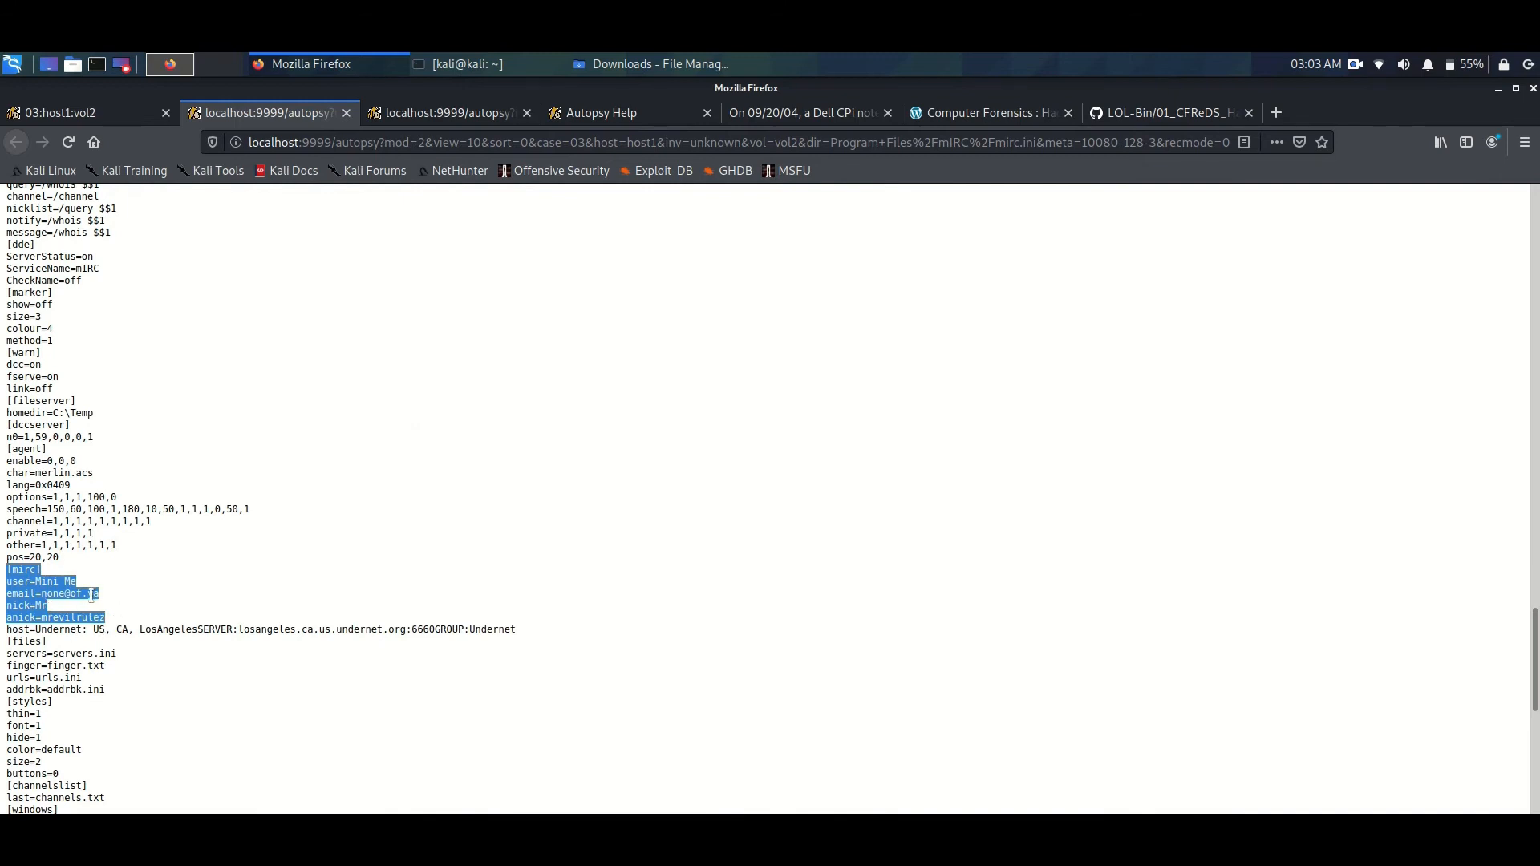
- Return to the mIRC file listing, open the metadata entry of mirc.ini and highlight its MD5 hash
left_click(117, 114)
scroll(513, 412, "down", 1)
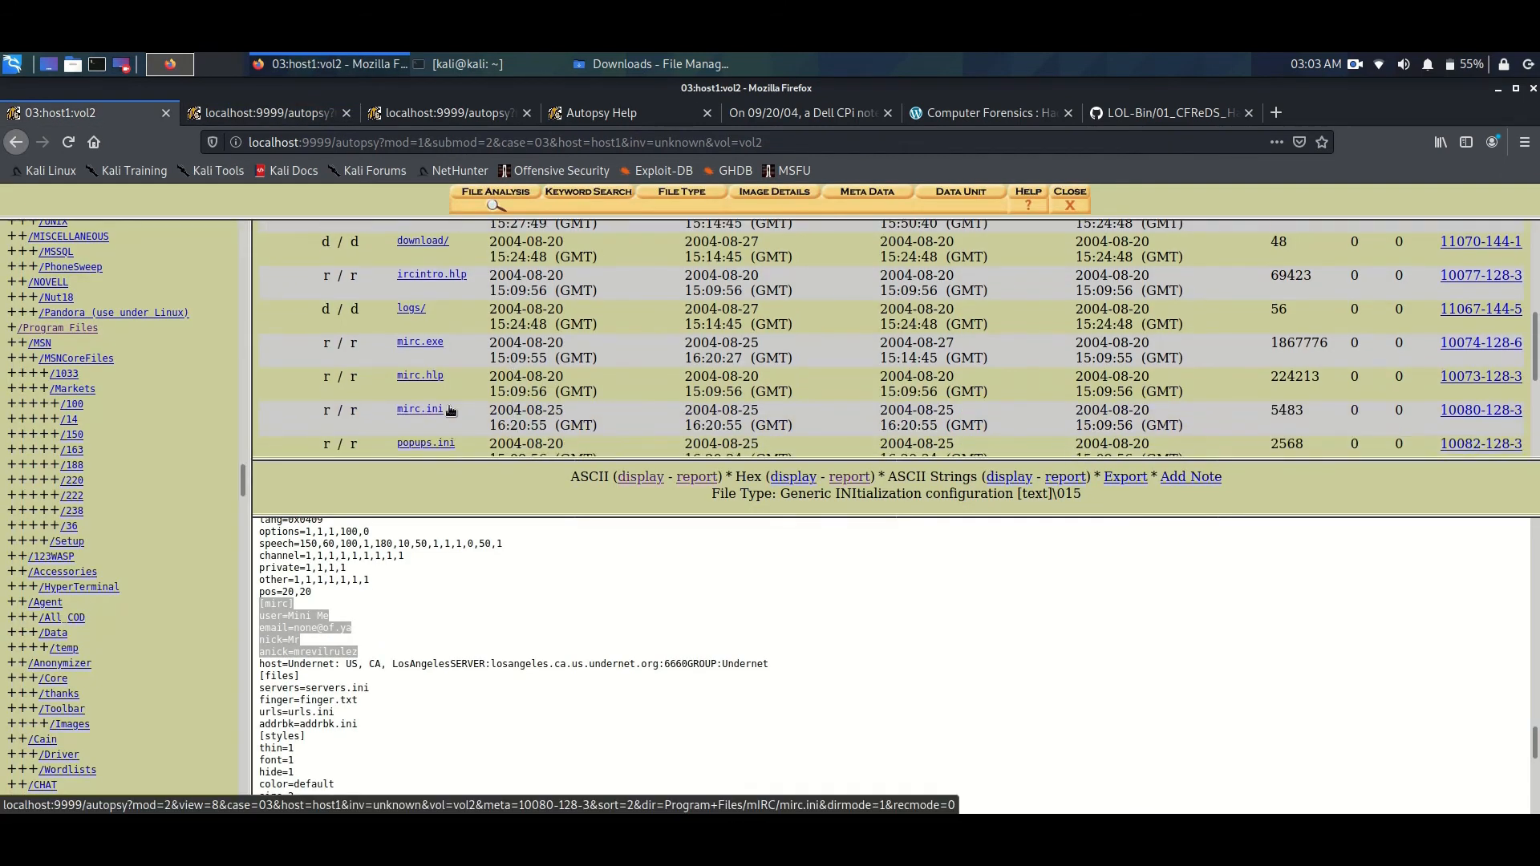
left_click(1473, 410)
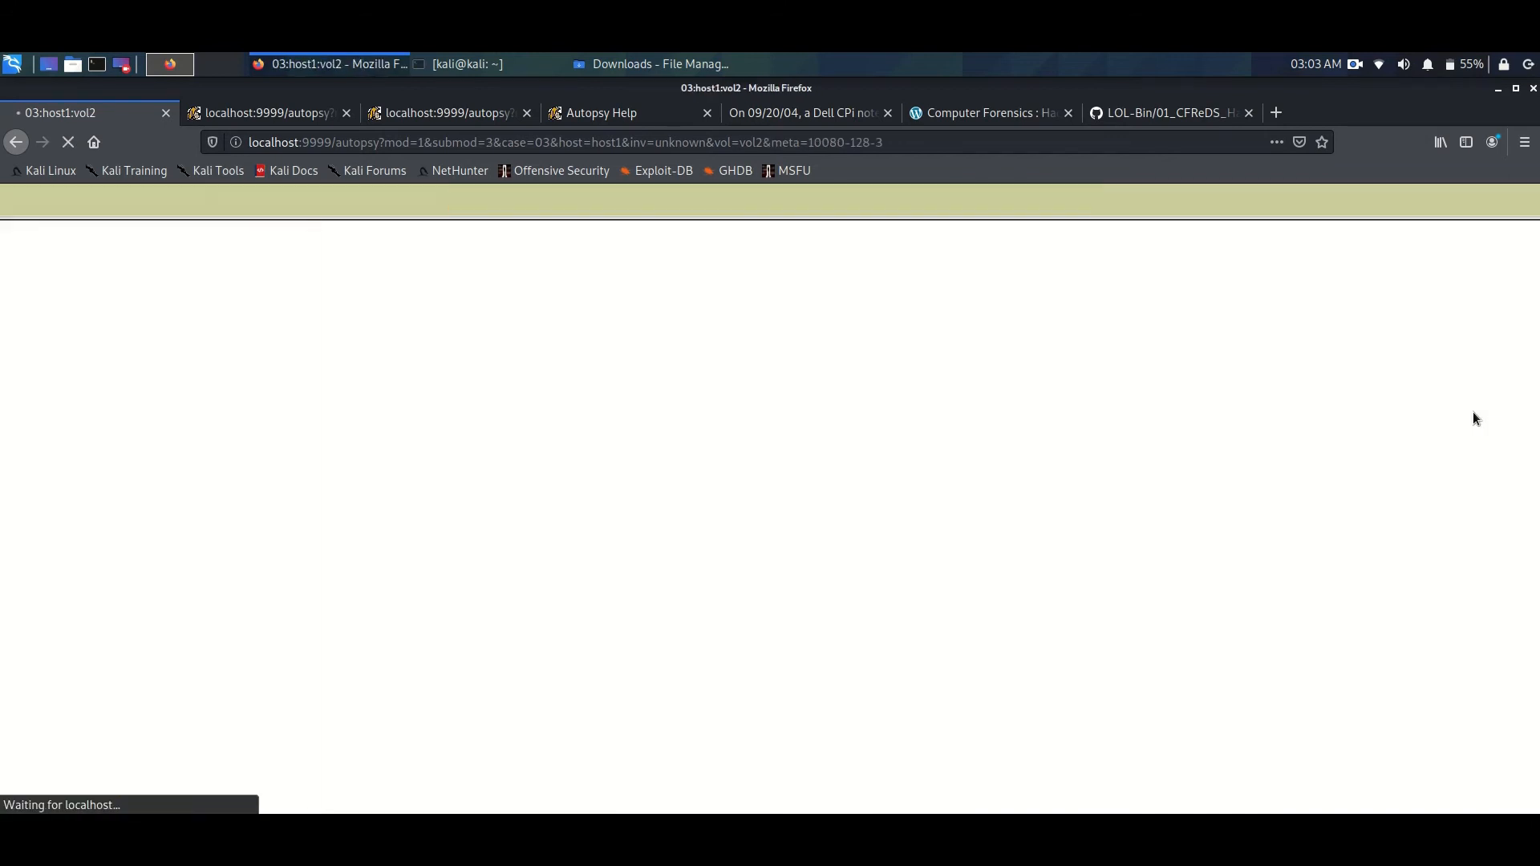
scroll(553, 439, "down", 2)
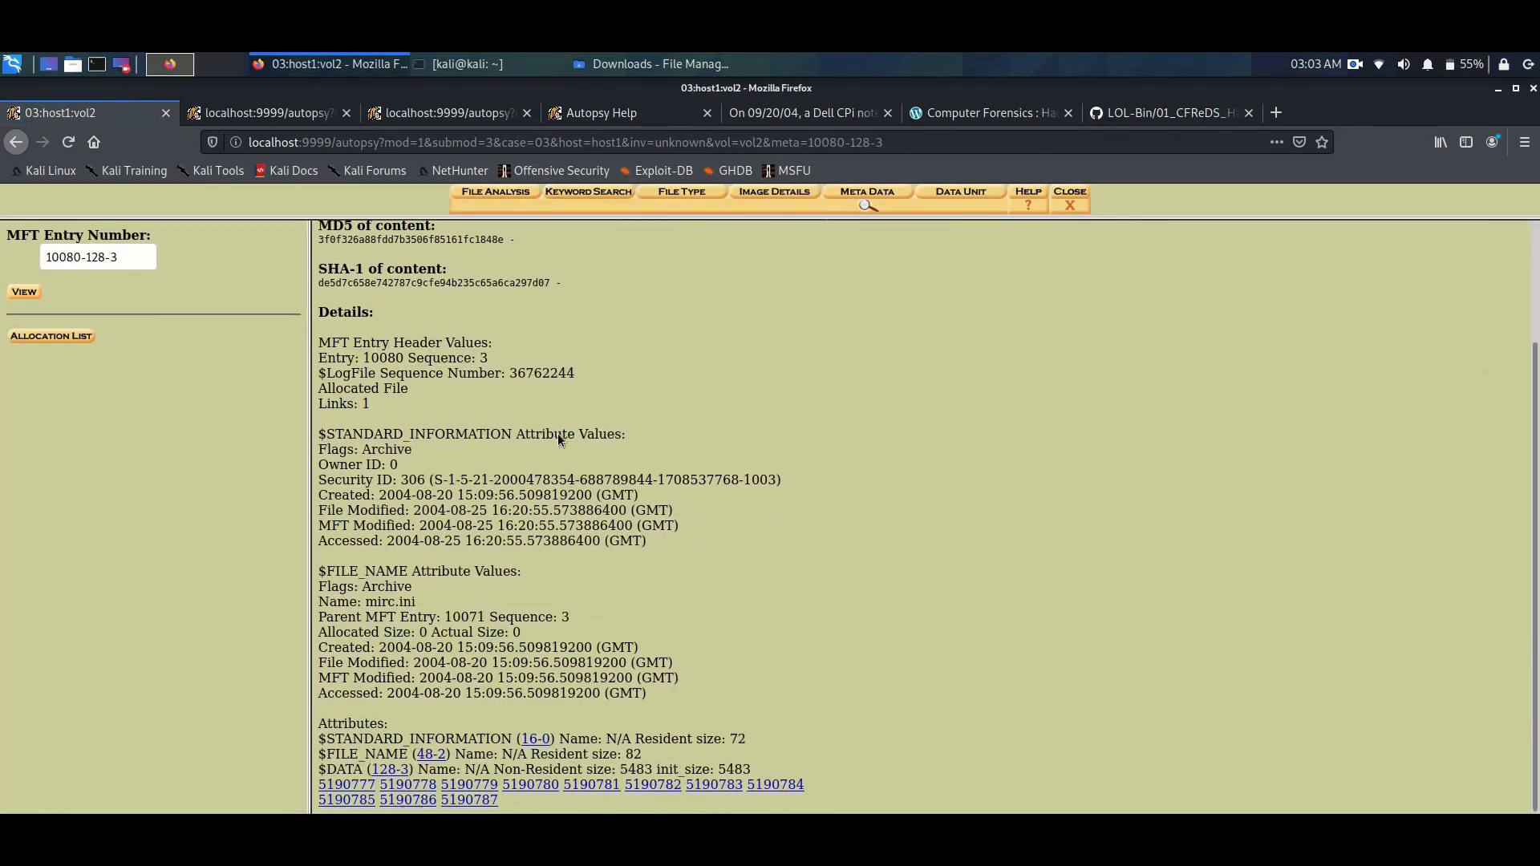
scroll(560, 430, "up", 2)
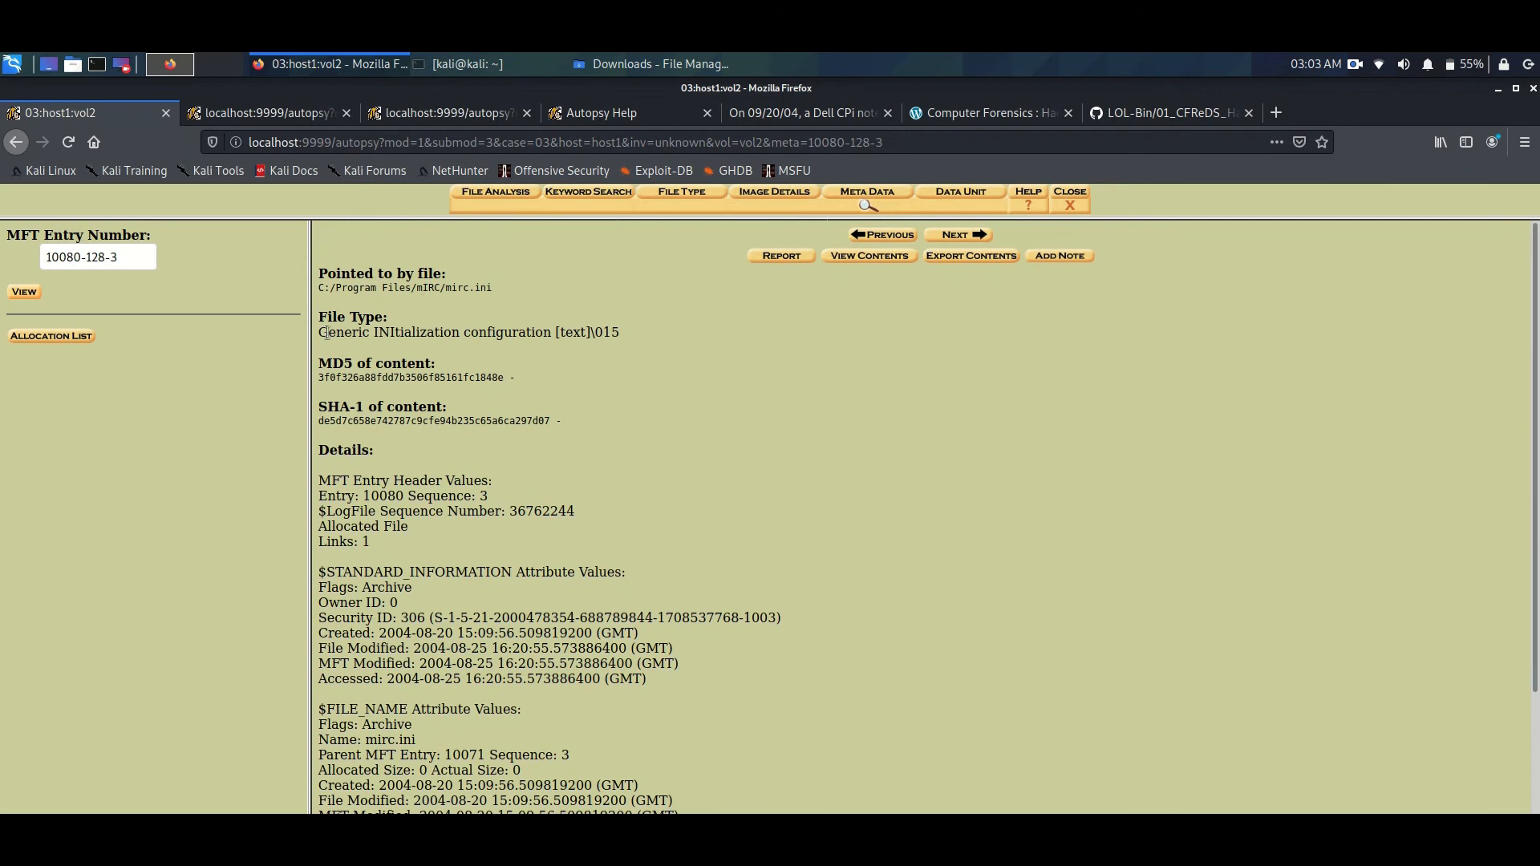
left_click_drag(320, 377, 530, 393)
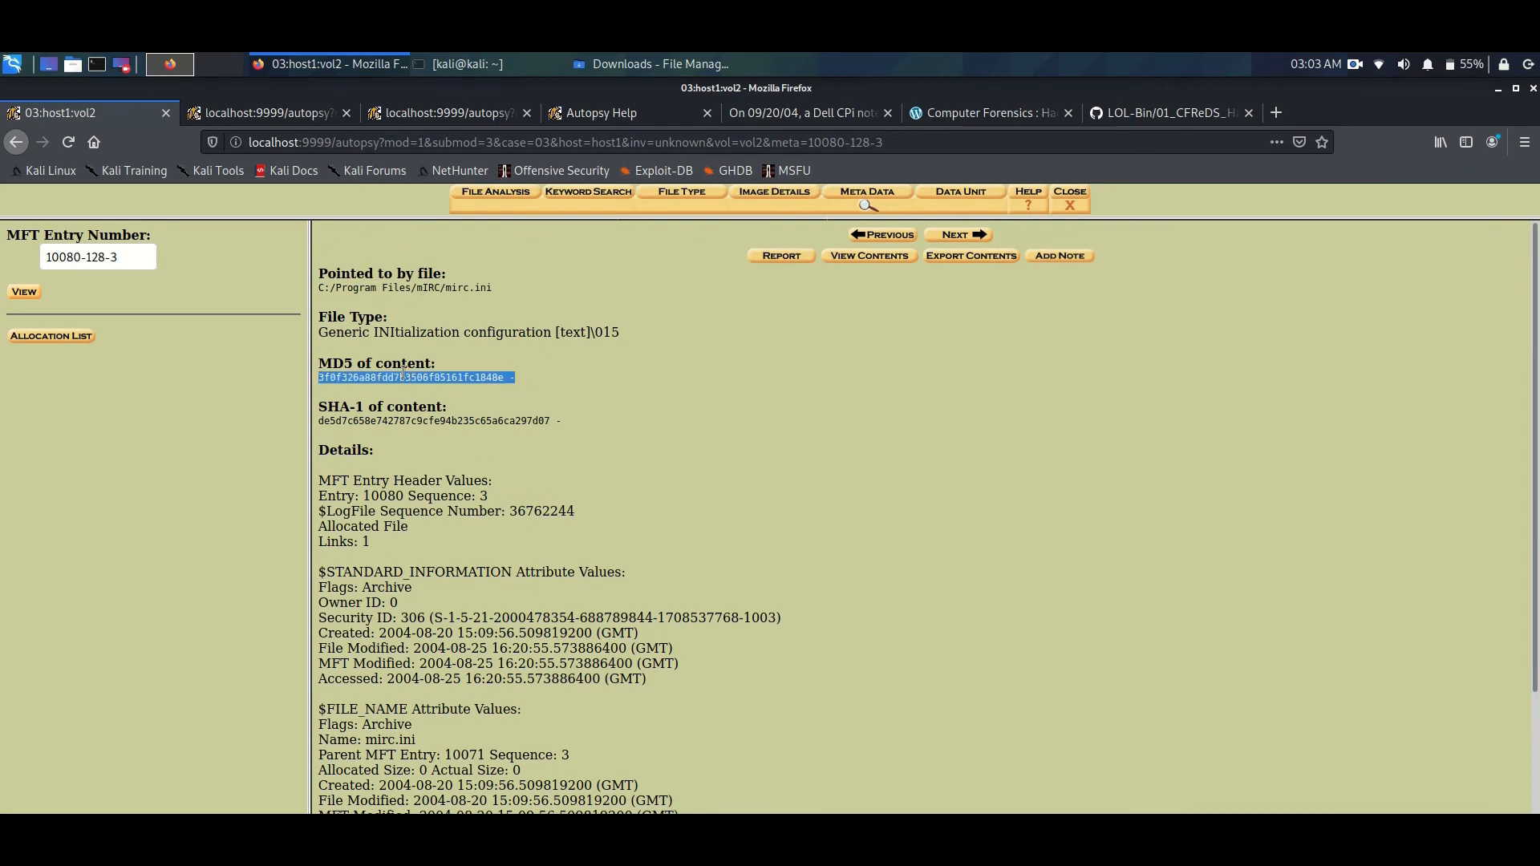
left_click(378, 496)
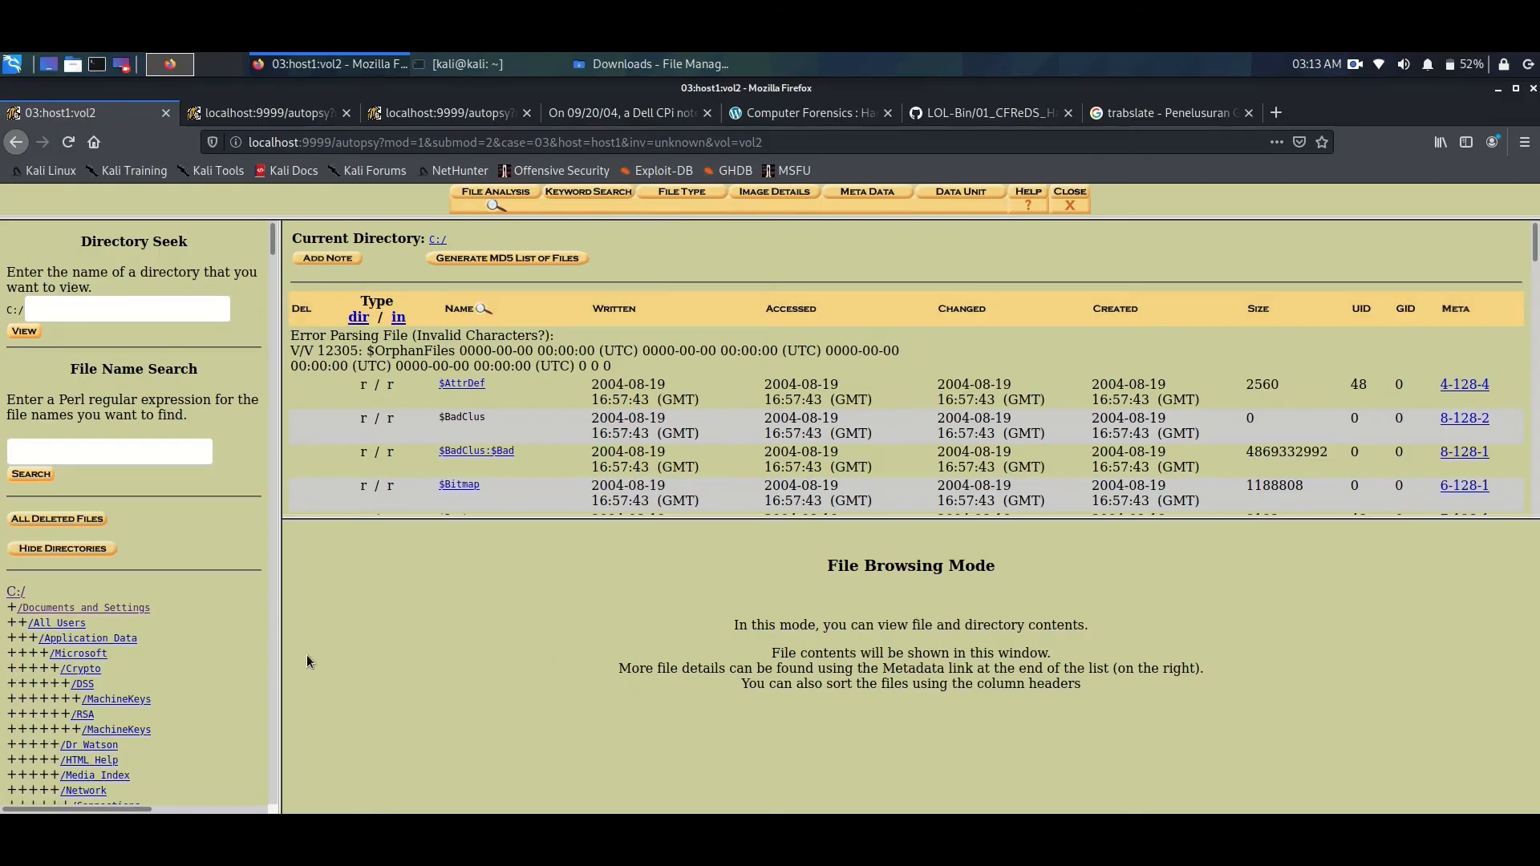
- Browse to Documents and Settings/Mr. Evil/Local Settings on the C:/ volume and enlarge the file listing pane
left_click(113, 609)
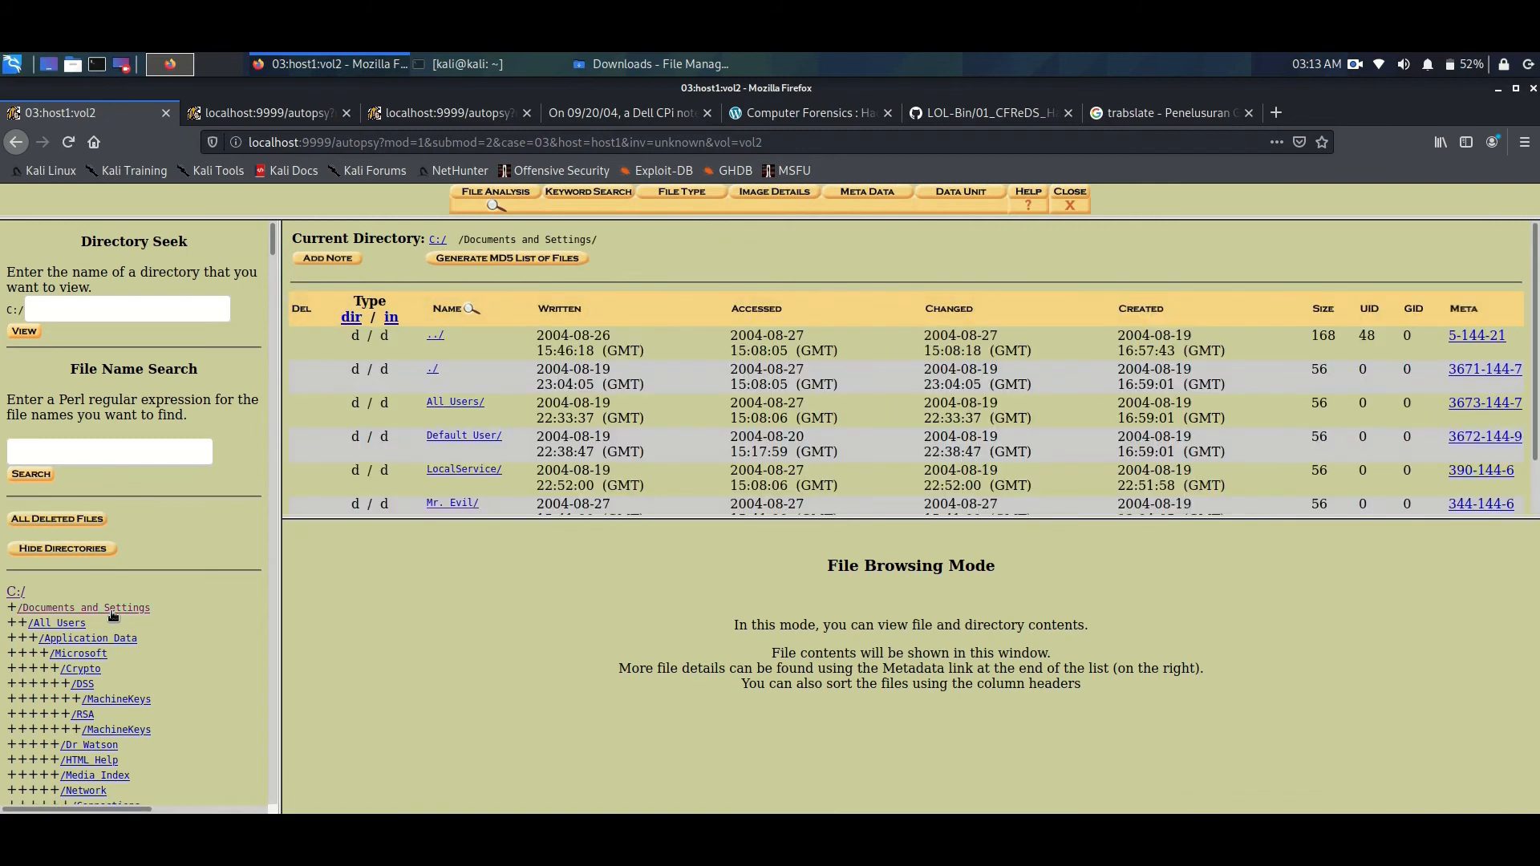
left_click_drag(546, 520, 544, 587)
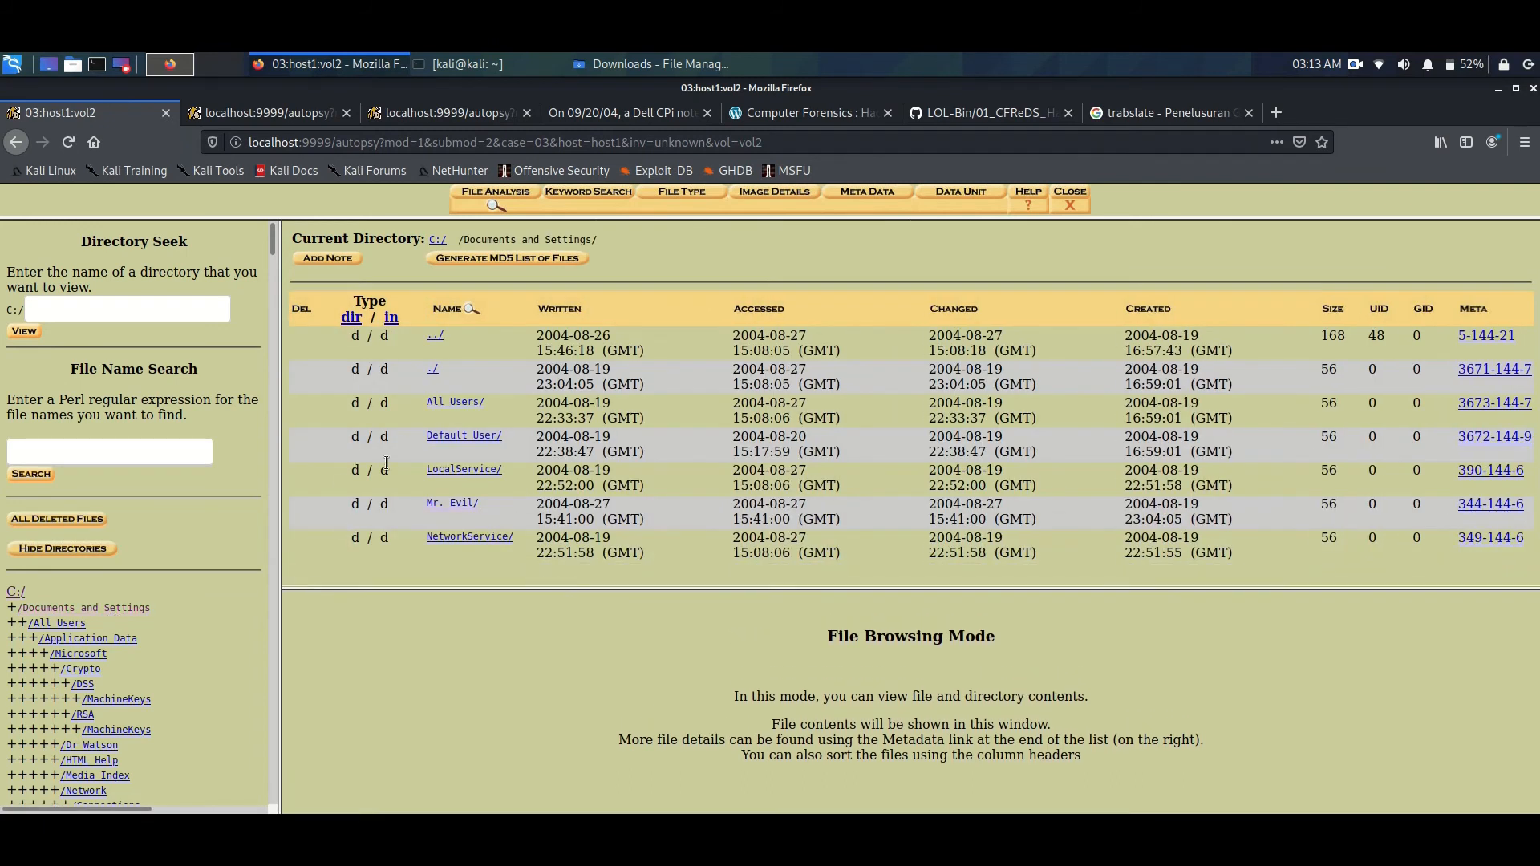
left_click(465, 506)
scroll(503, 498, "down", 2)
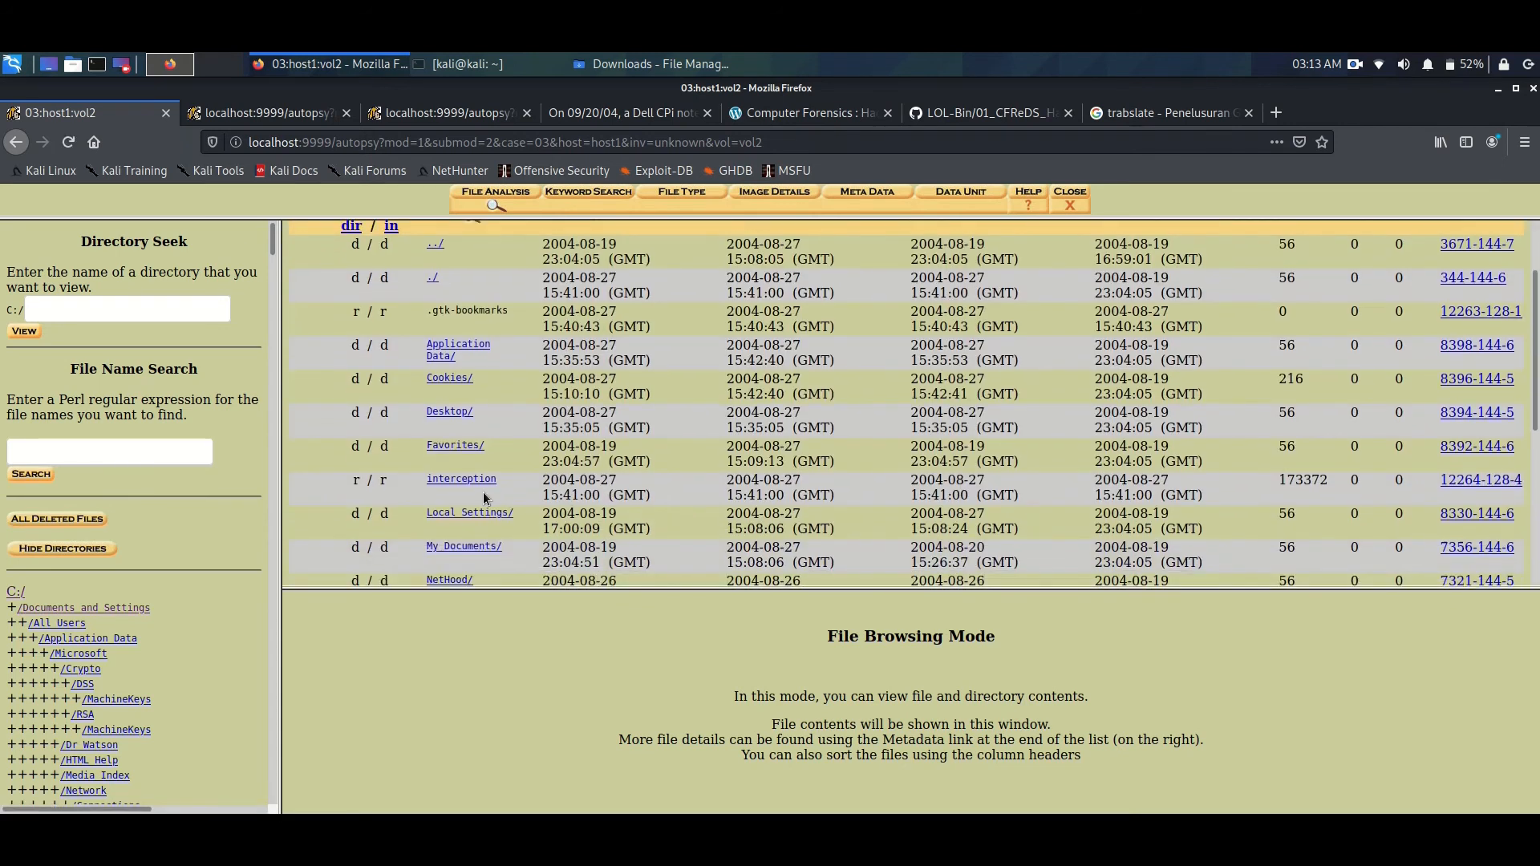
left_click(491, 511)
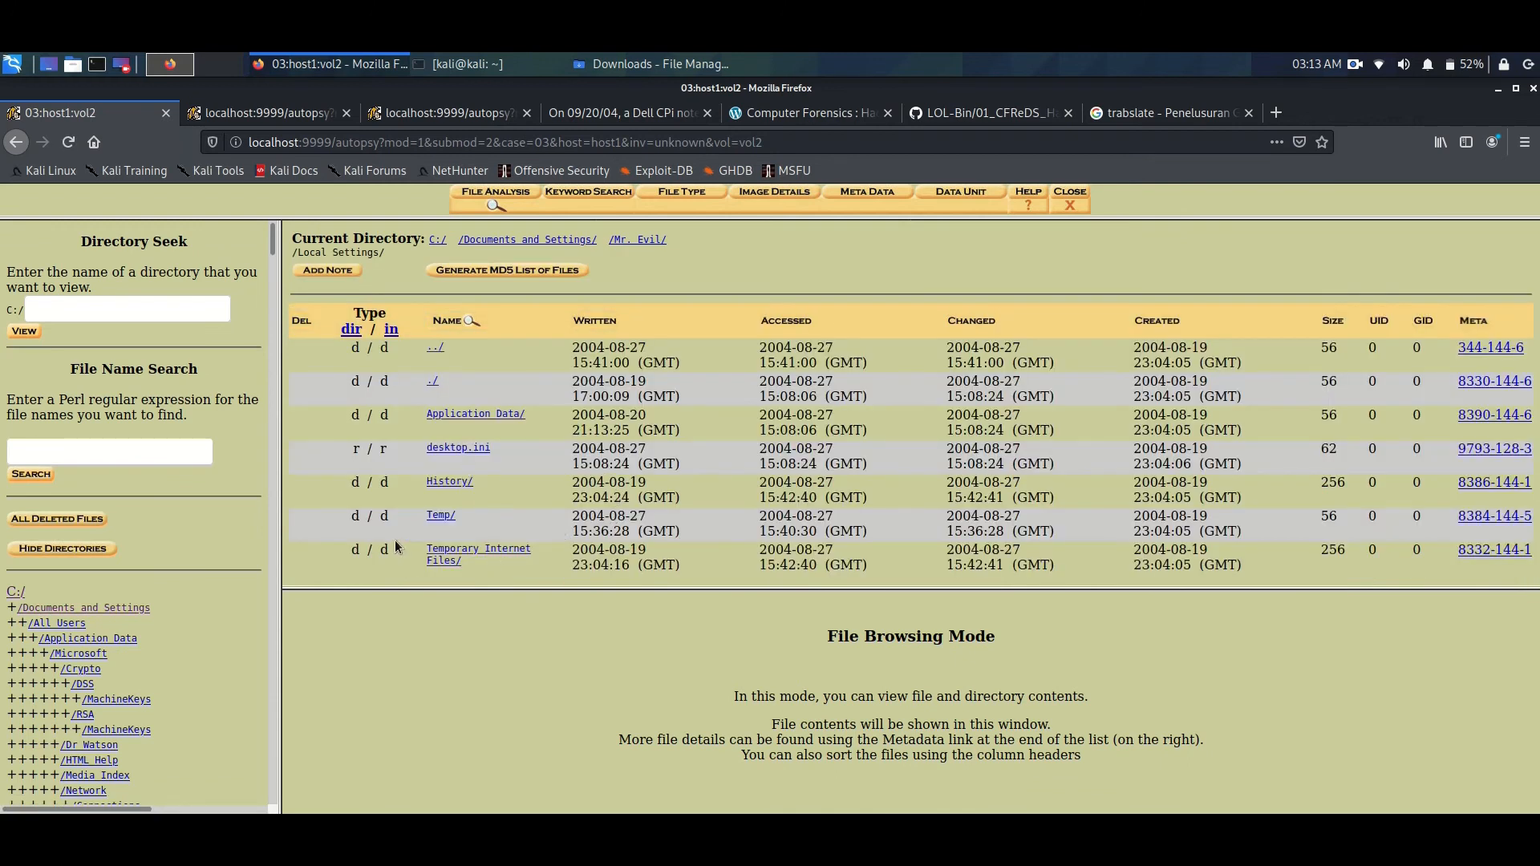
- Open the PN0J7OQM cache directory under Temporary Internet Files/Content.IE5
left_click(446, 561)
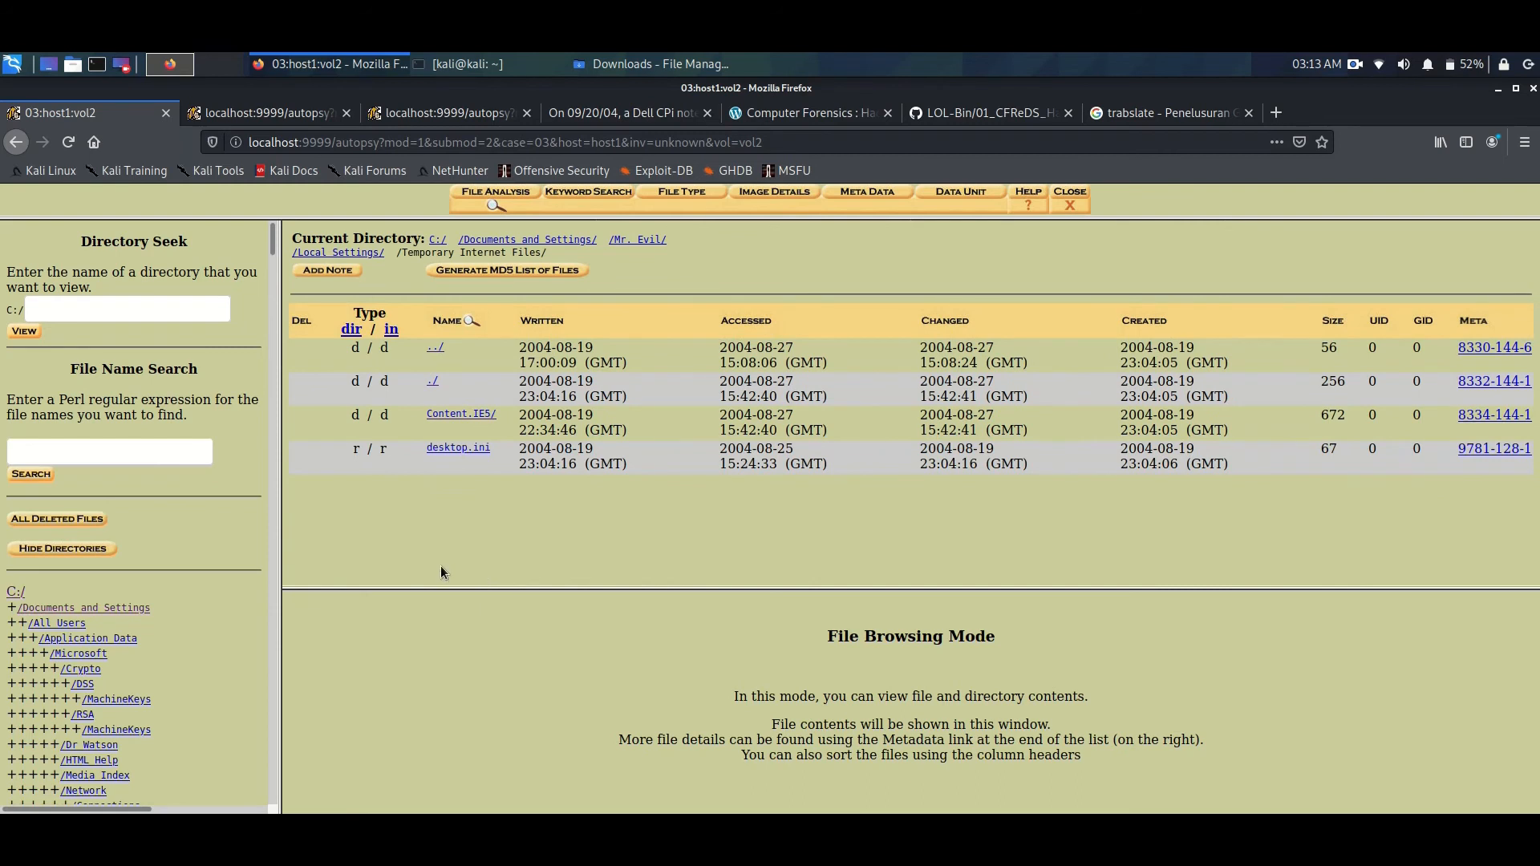
left_click(463, 416)
scroll(488, 518, "down", 1)
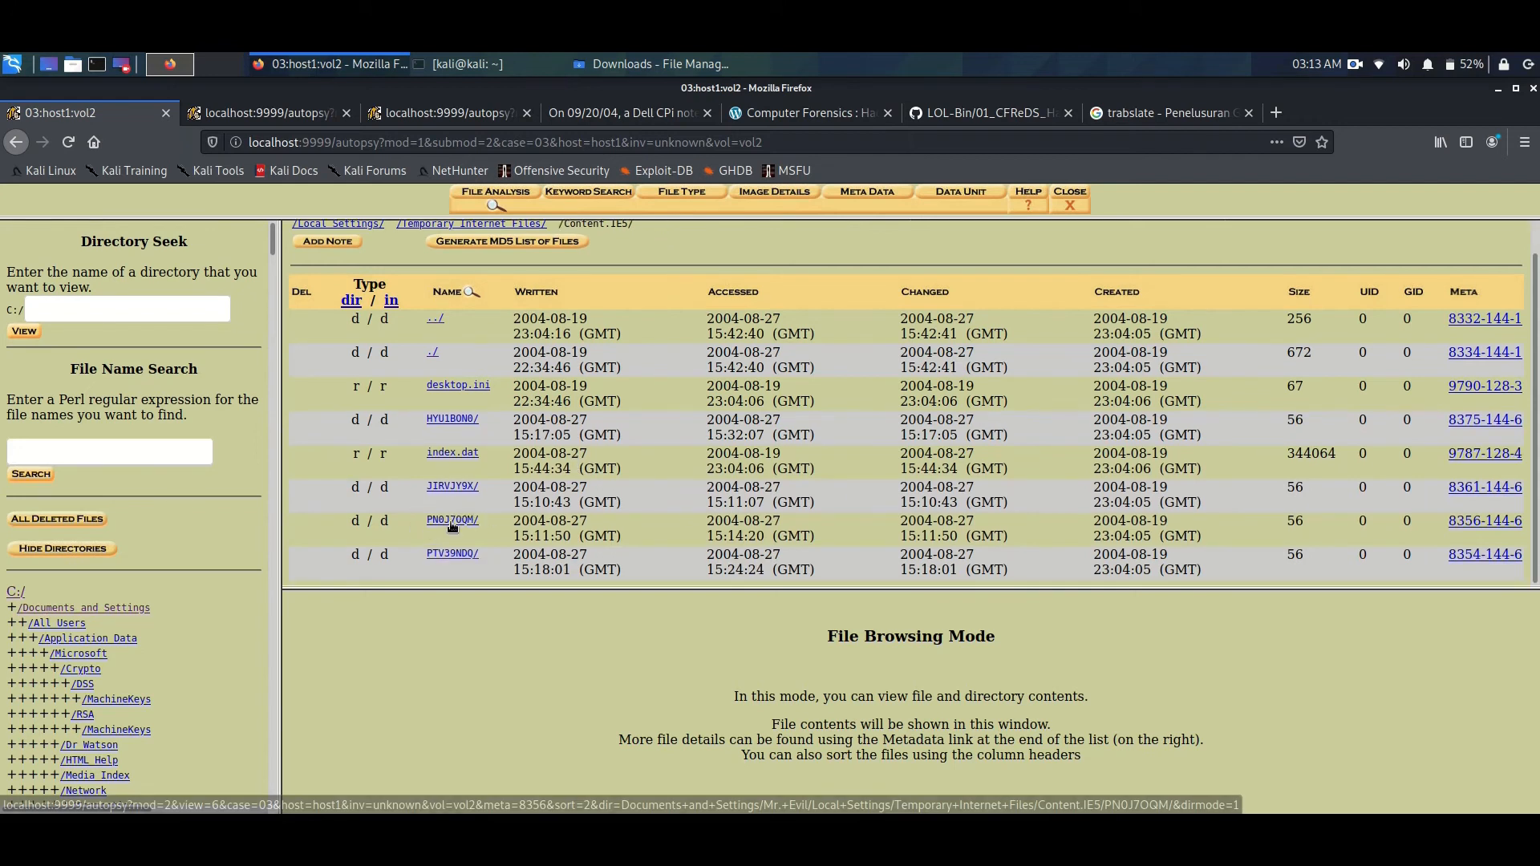
left_click(450, 521)
- Open ShowLetter[1].htm from the PN0J7OQM directory and enlarge the content pane
scroll(632, 494, "down", 5)
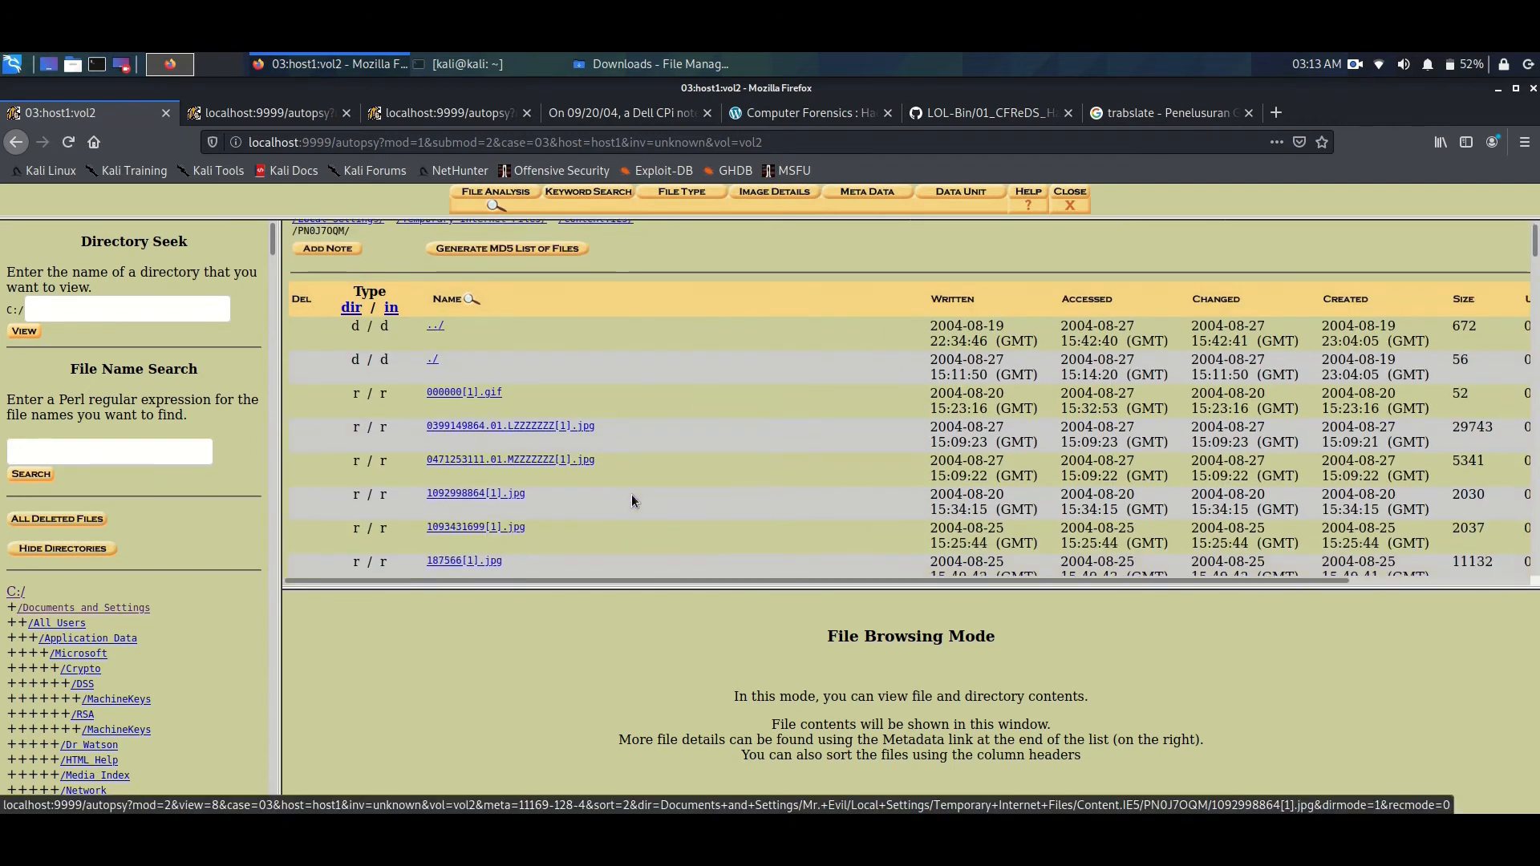
scroll(632, 494, "down", 20)
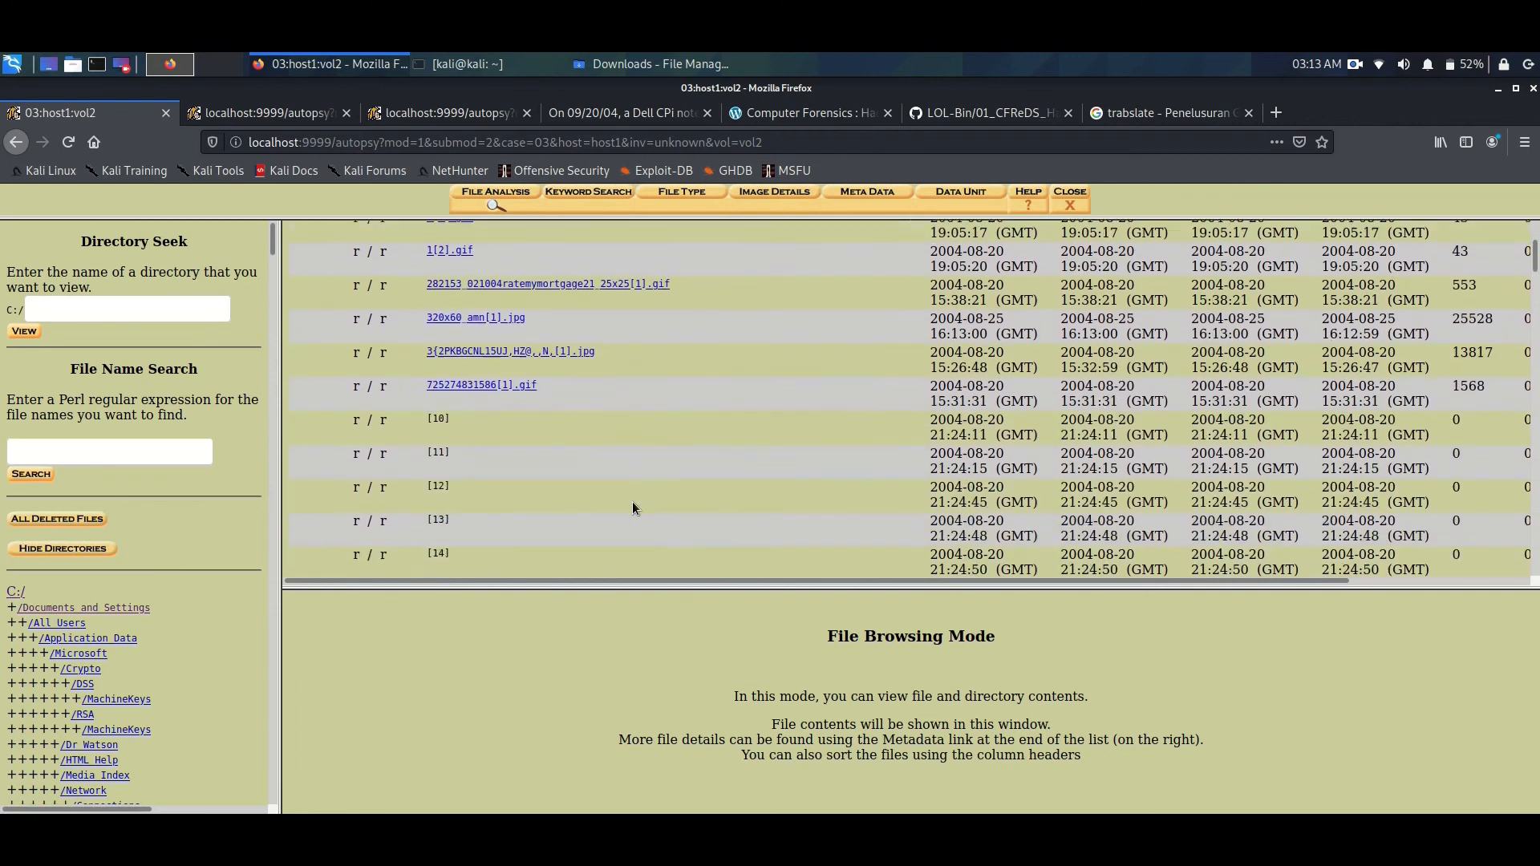
scroll(572, 478, "down", 15)
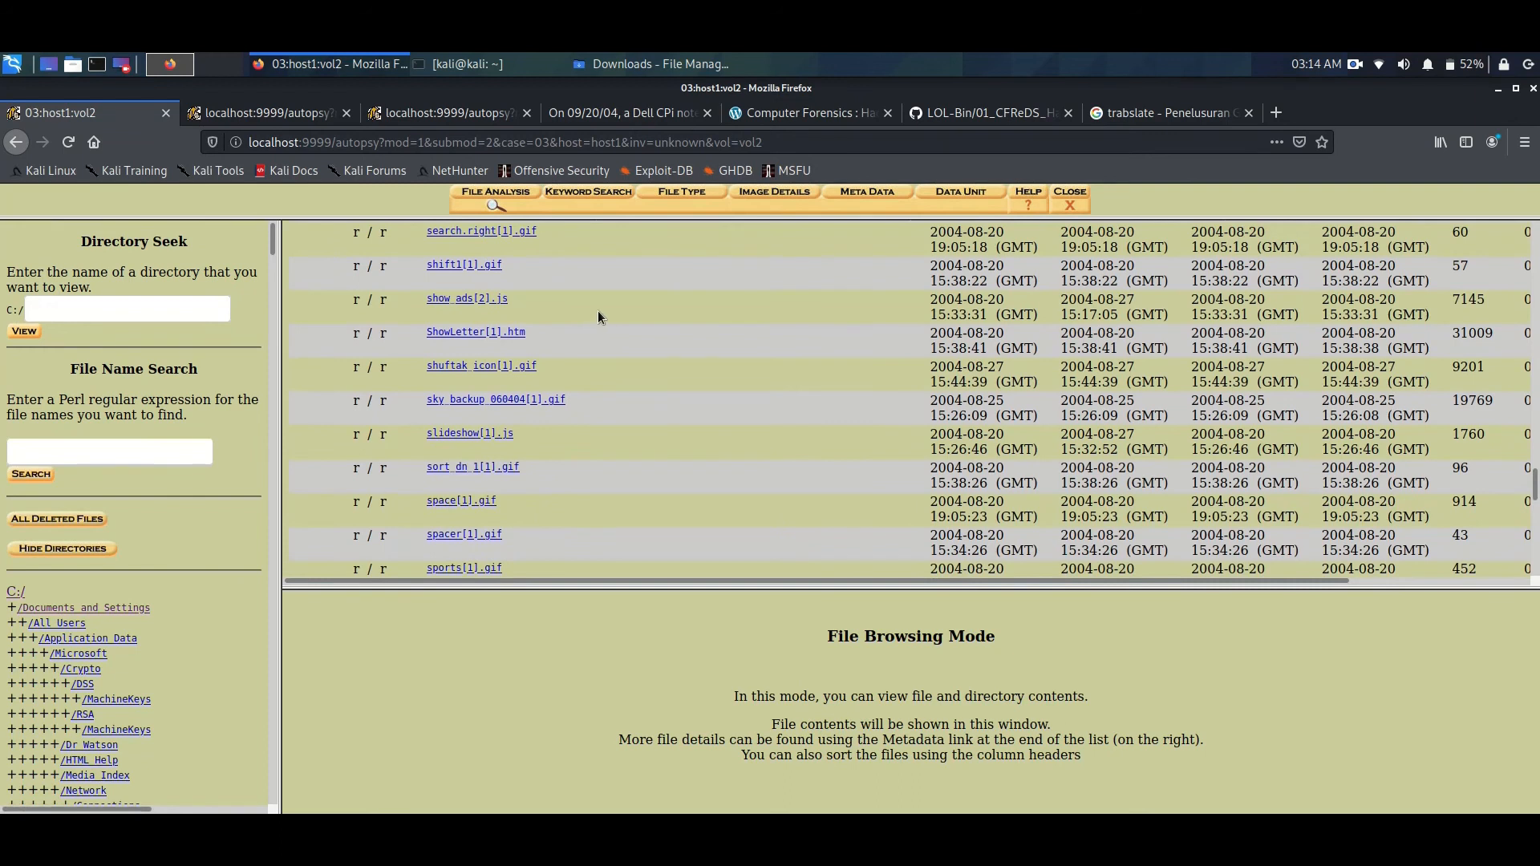
left_click(511, 340)
left_click_drag(852, 588, 852, 405)
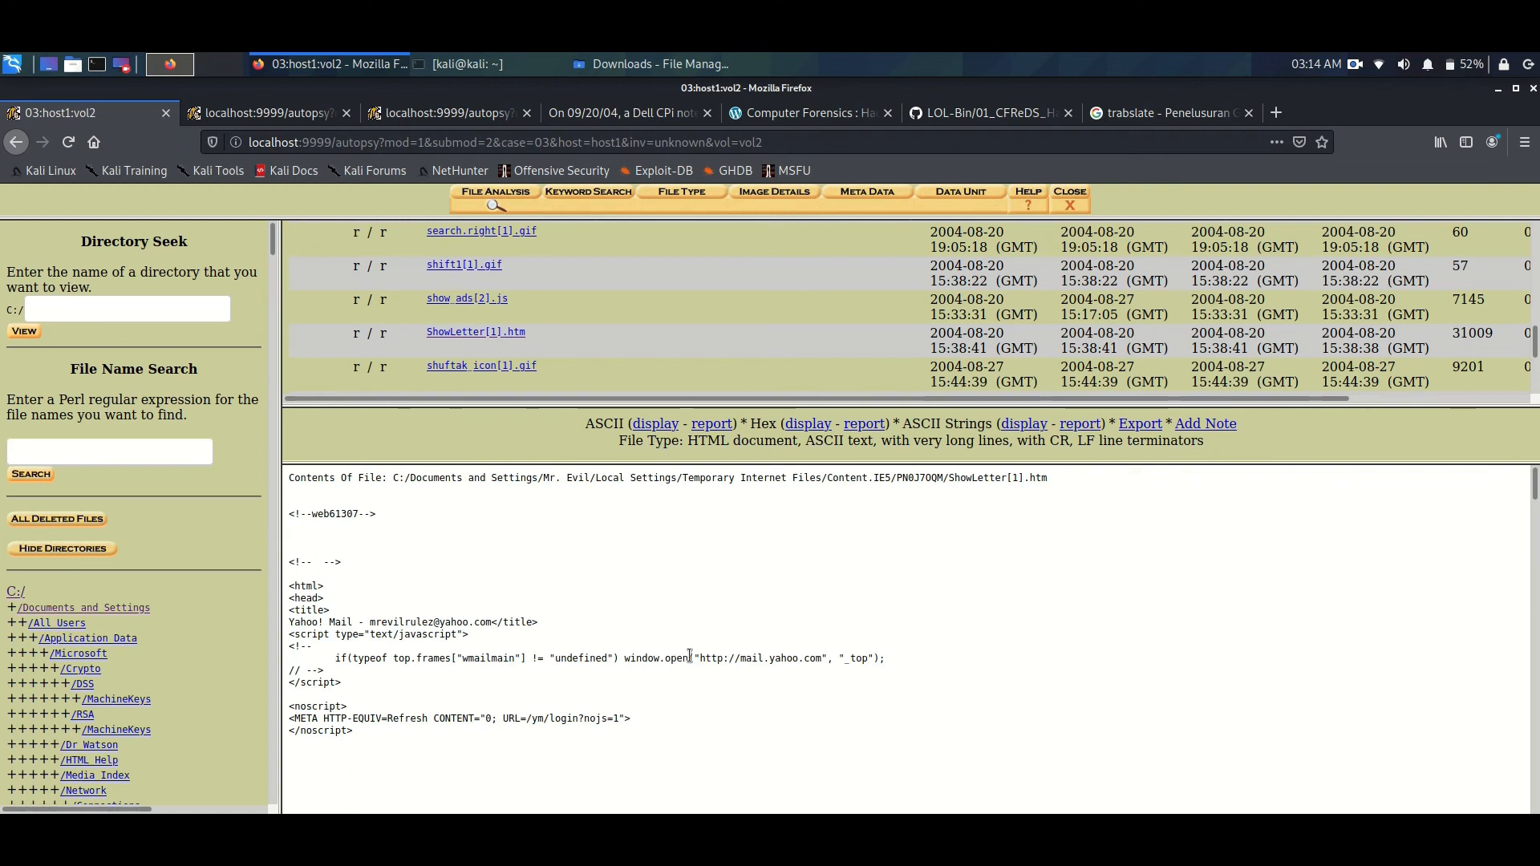
- Examine the HTML source of ShowLetter[1].htm for the webmail address and the signed-in account
left_click_drag(698, 658, 880, 663)
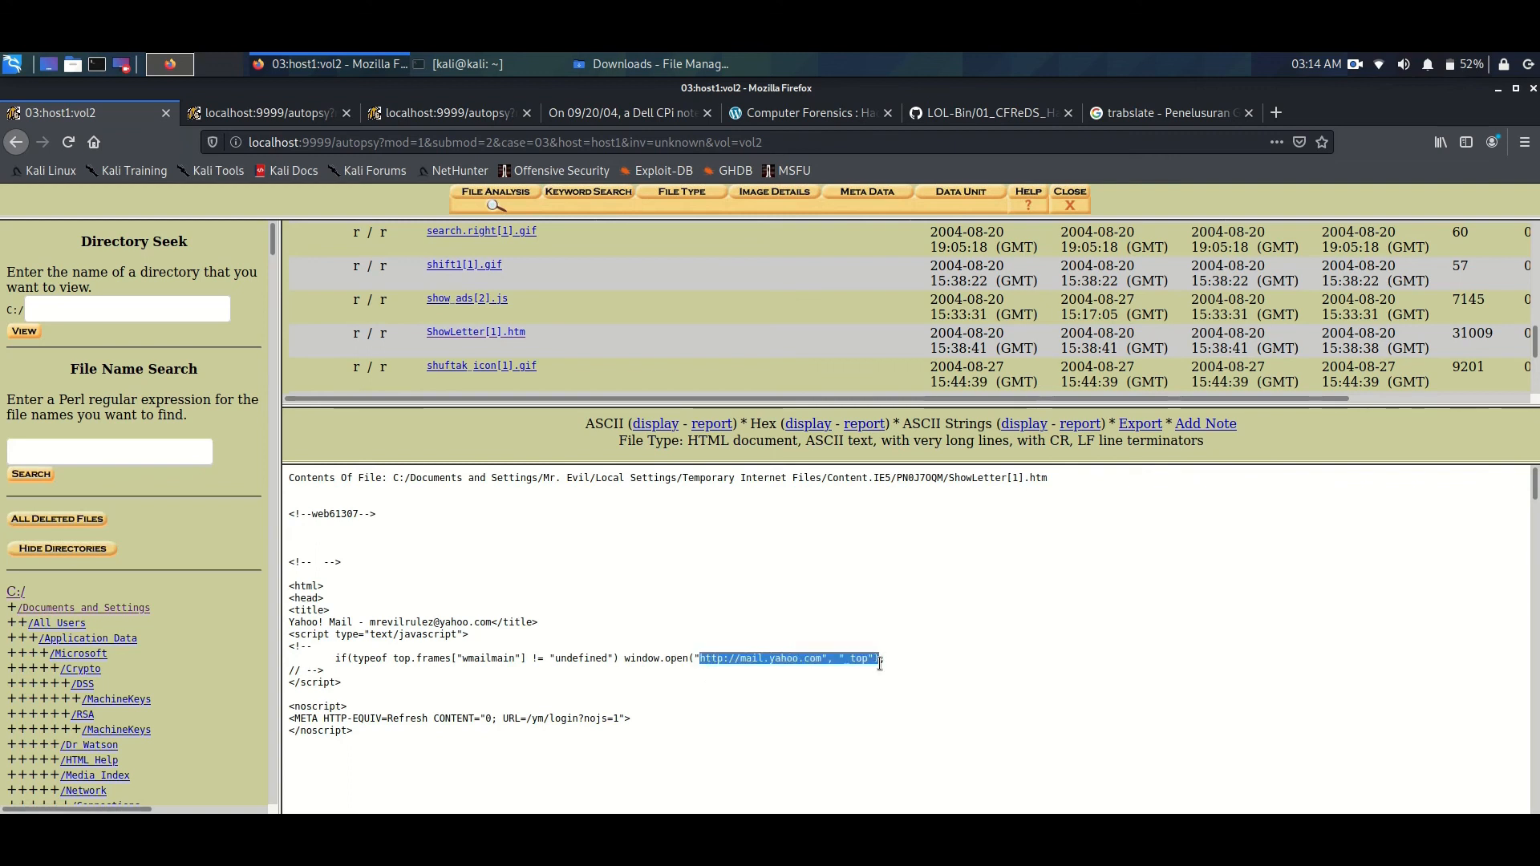
left_click(784, 689)
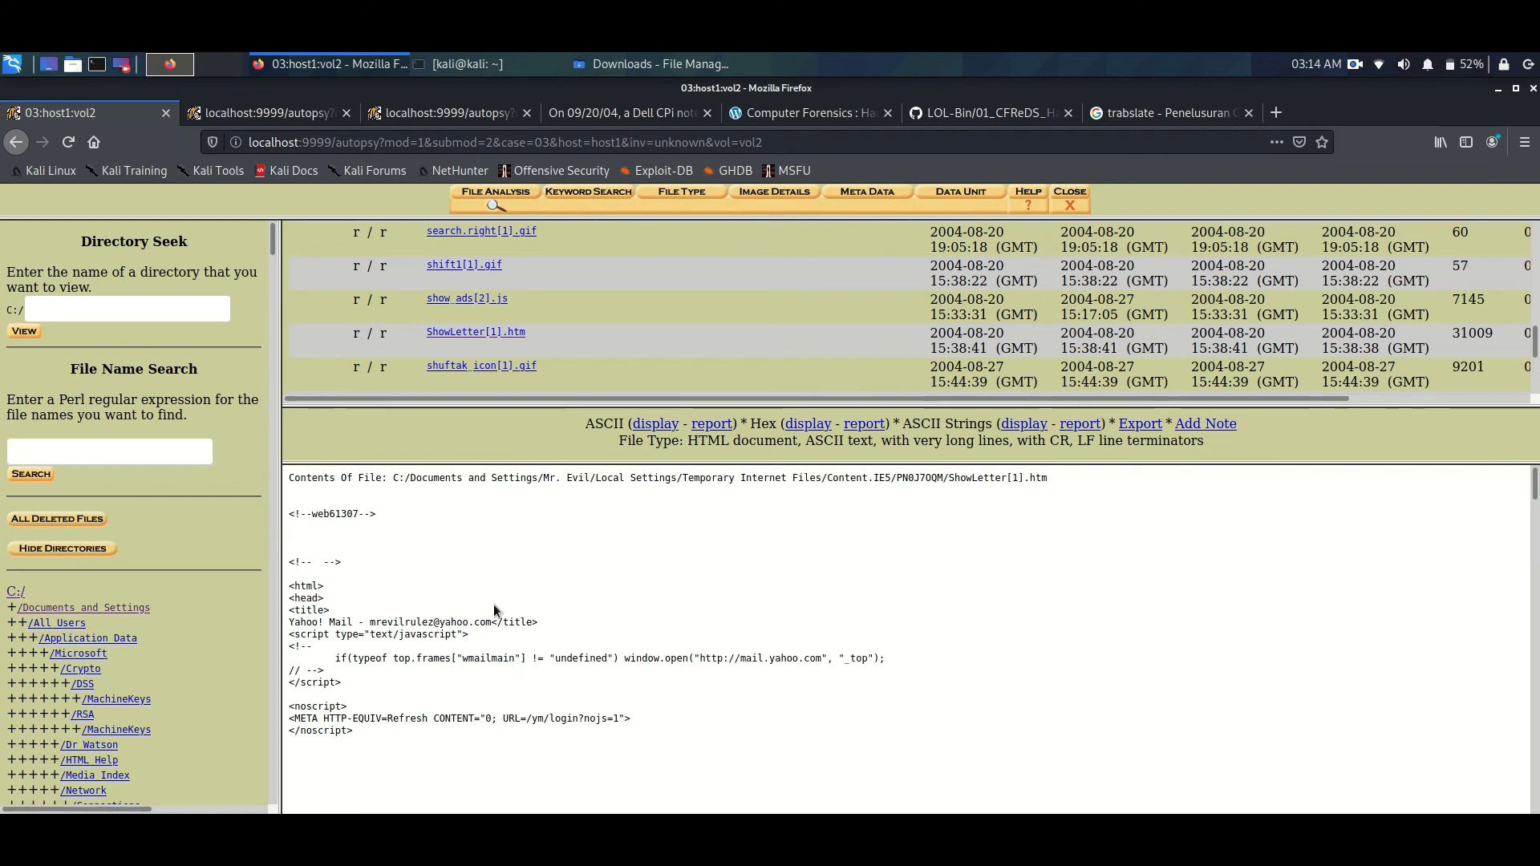
scroll(493, 609, "down", 10)
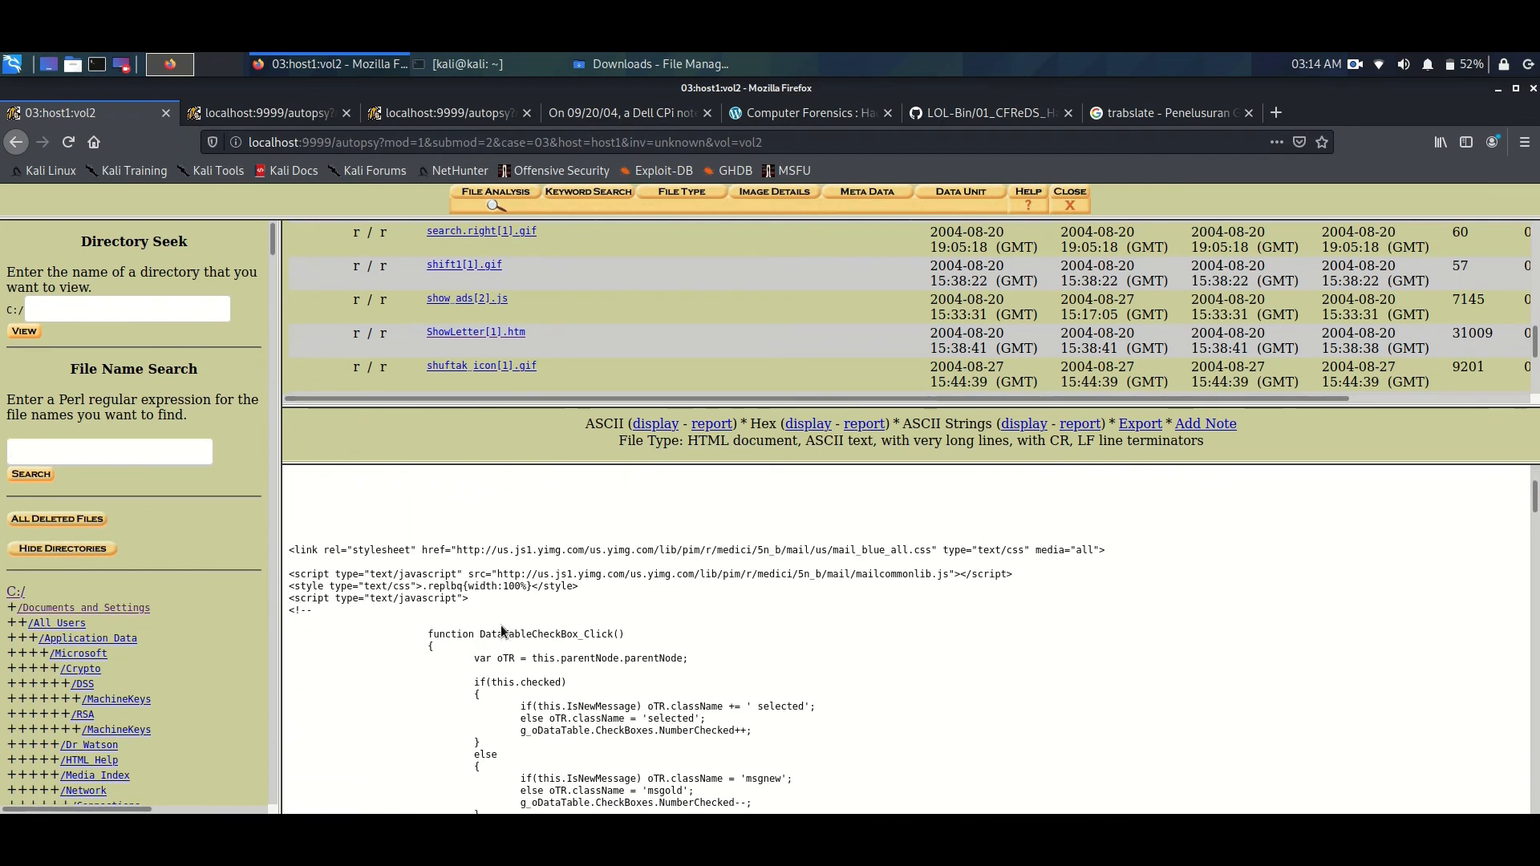
scroll(1011, 638, "down", 1)
scroll(1001, 646, "down", 6)
scroll(952, 650, "down", 10)
scroll(931, 650, "down", 10)
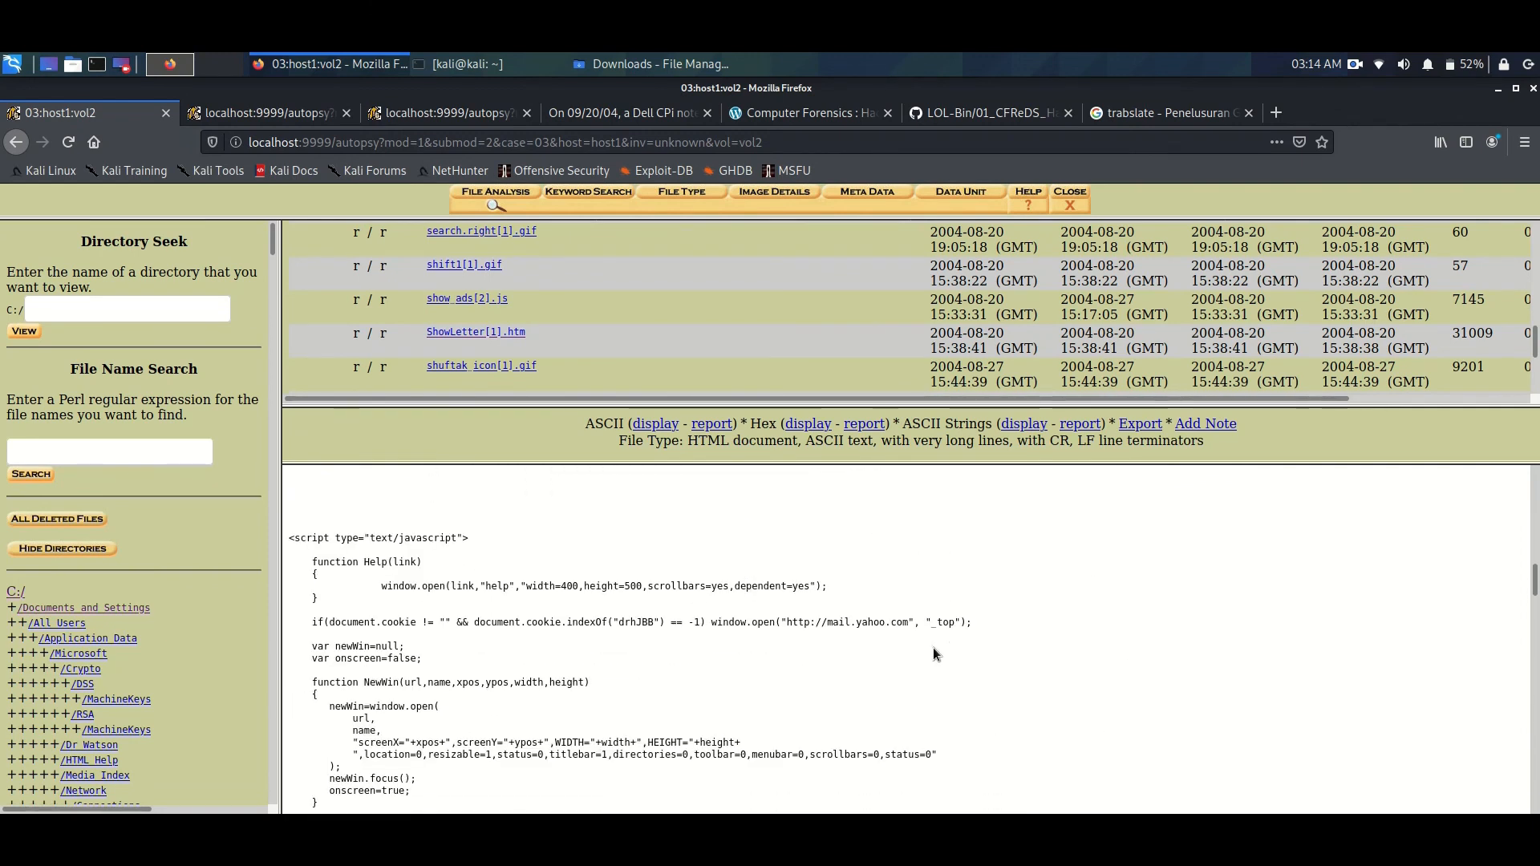
scroll(933, 647, "up", 3)
scroll(929, 648, "down", 8)
scroll(923, 638, "down", 8)
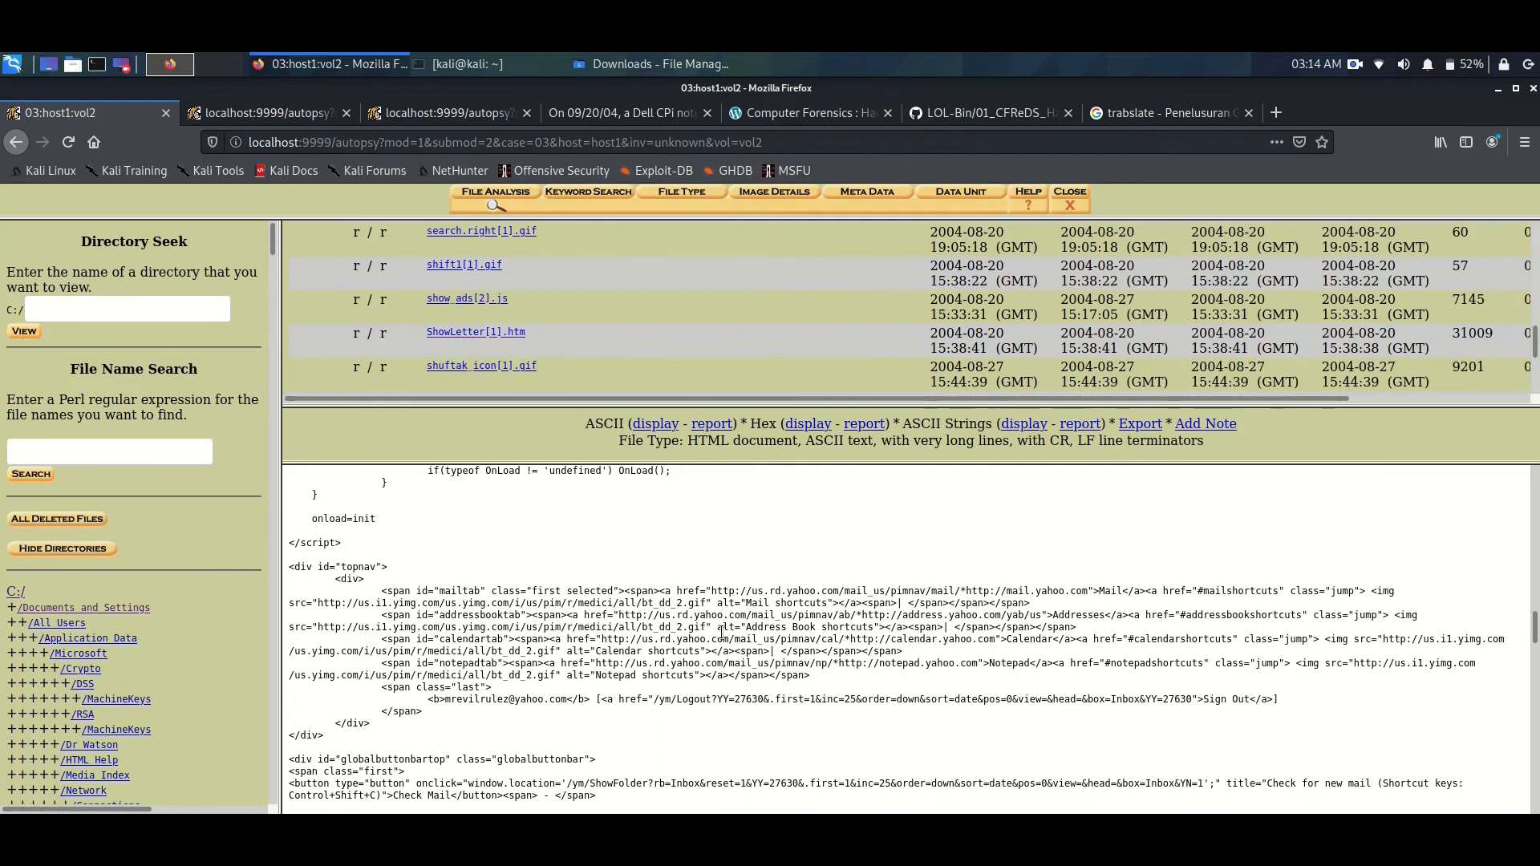
scroll(719, 642, "down", 10)
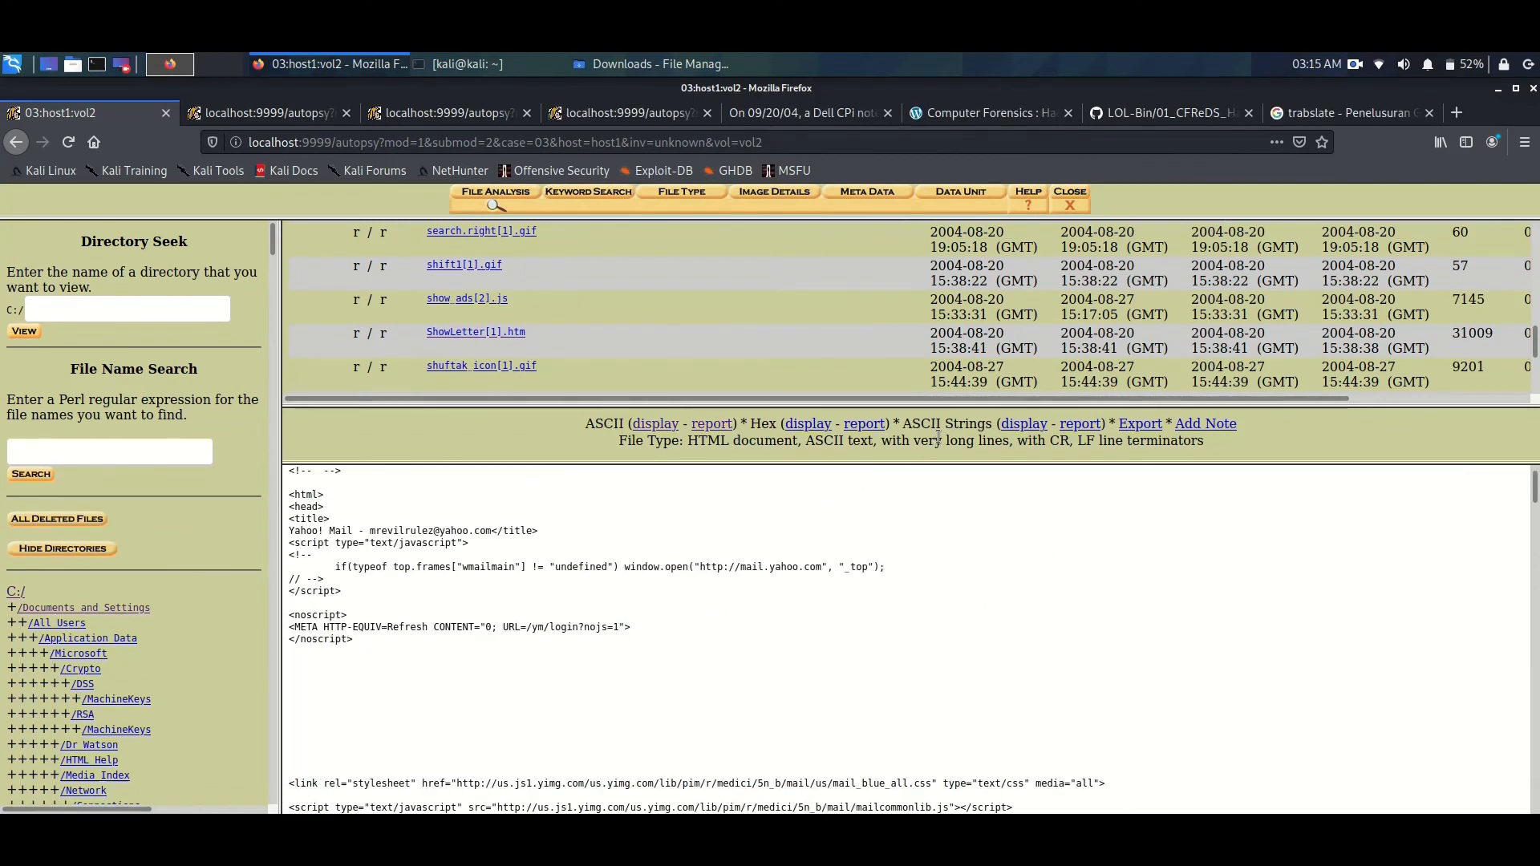
- Export ShowLetter[1].htm, open it with Firefox ESR and dismiss the downloads pop-up
left_click(1147, 427)
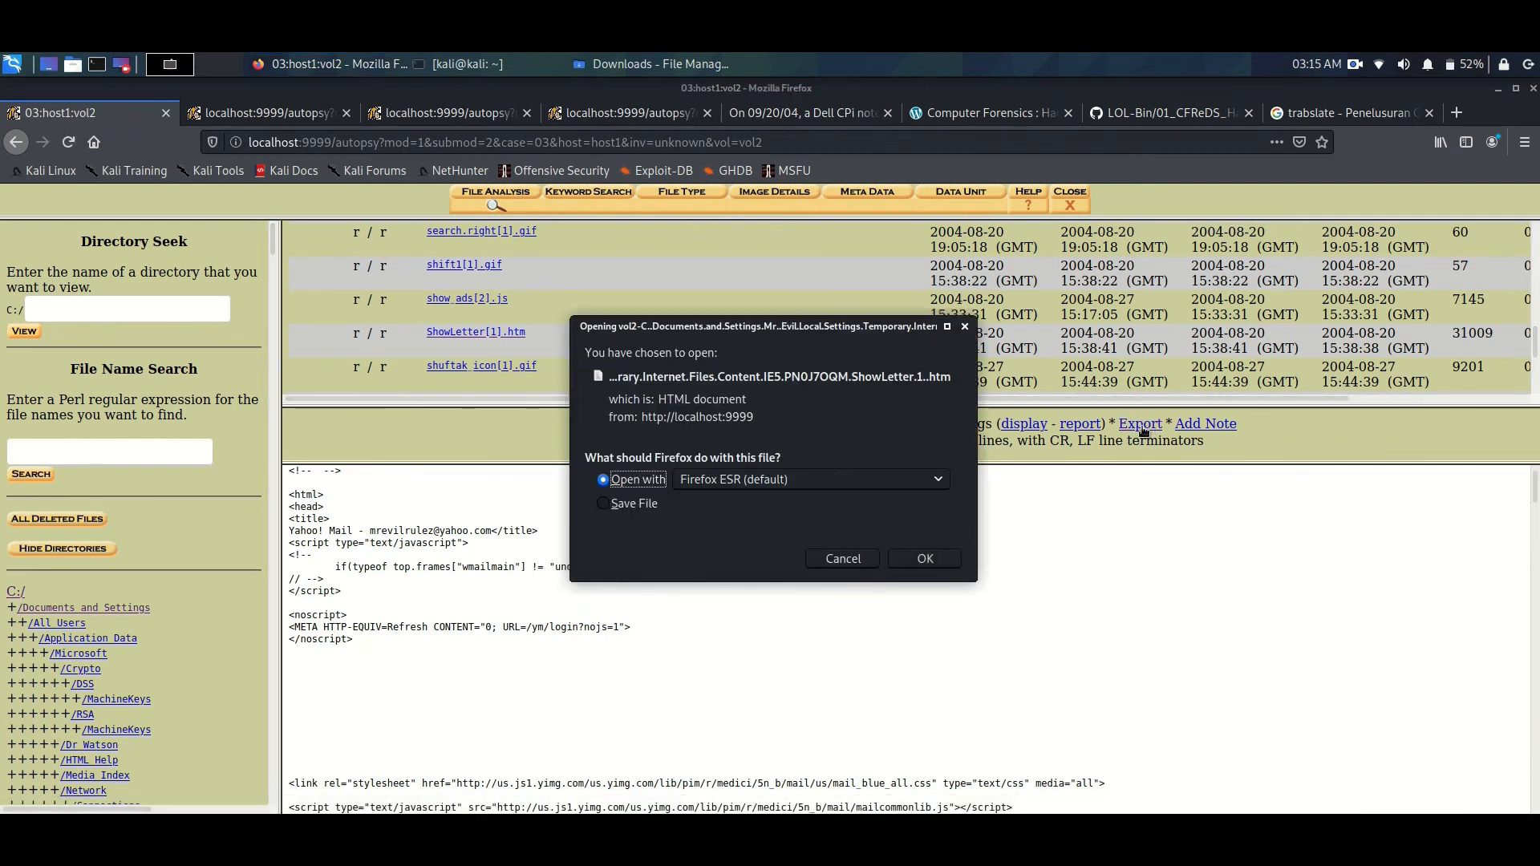
left_click(926, 559)
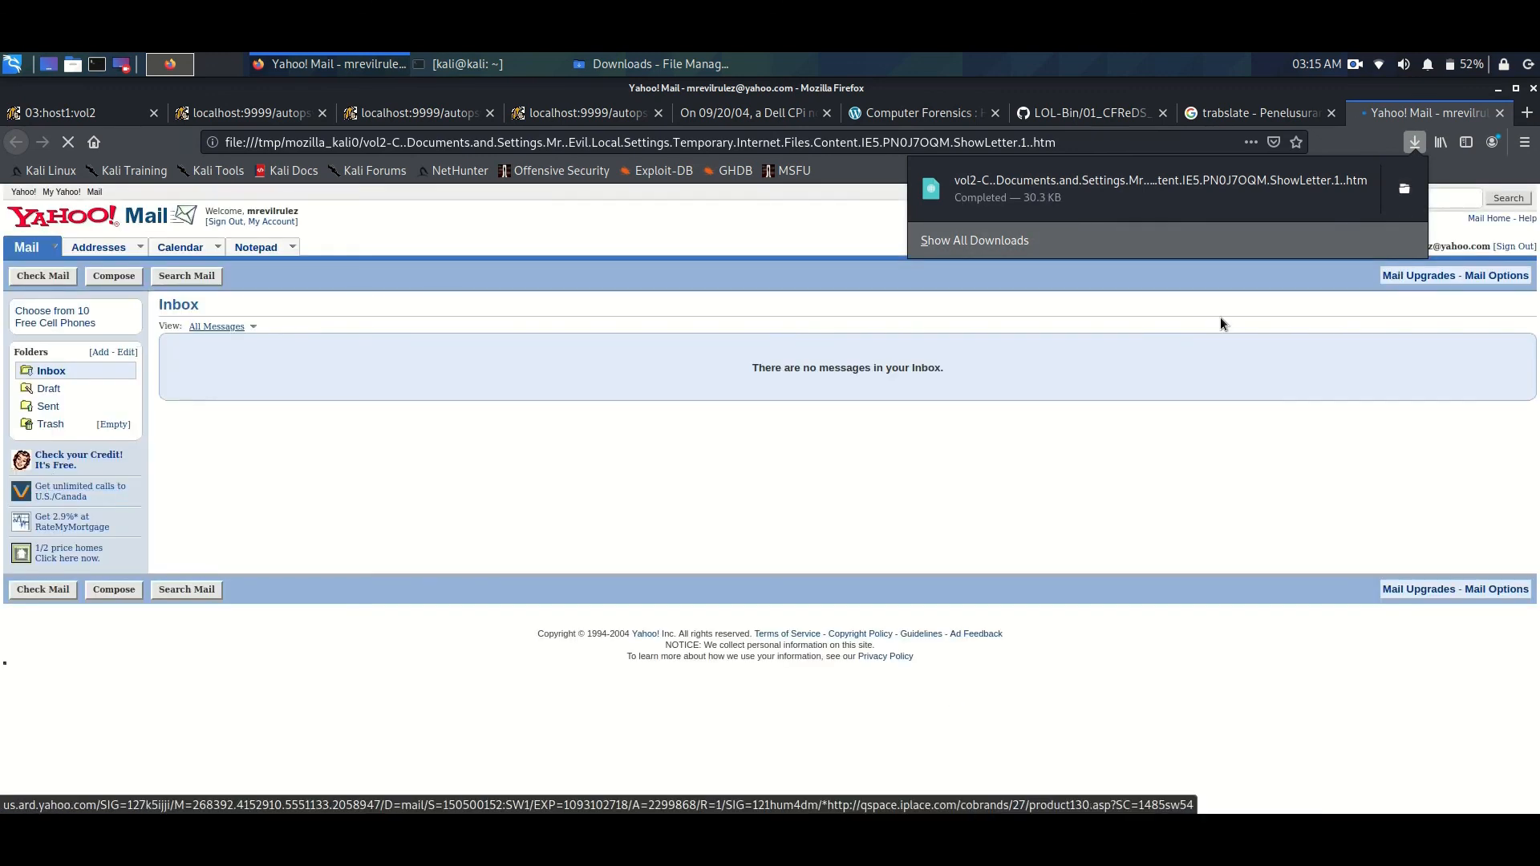
left_click(818, 241)
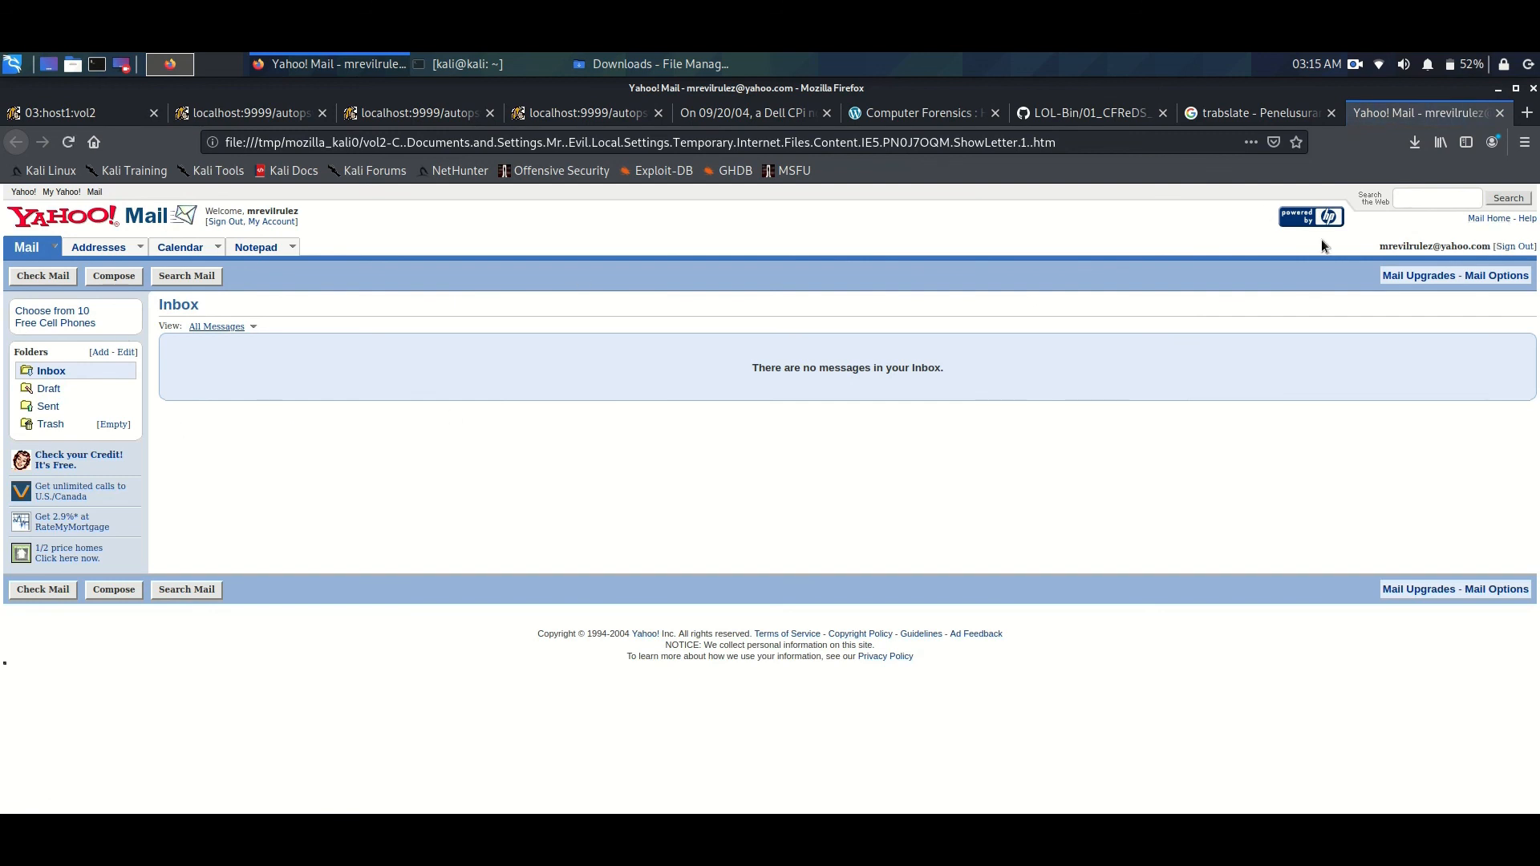
- Highlight the account's e-mail address and the welcome user name on the rendered Yahoo! Mail page
left_click_drag(1371, 258, 1493, 242)
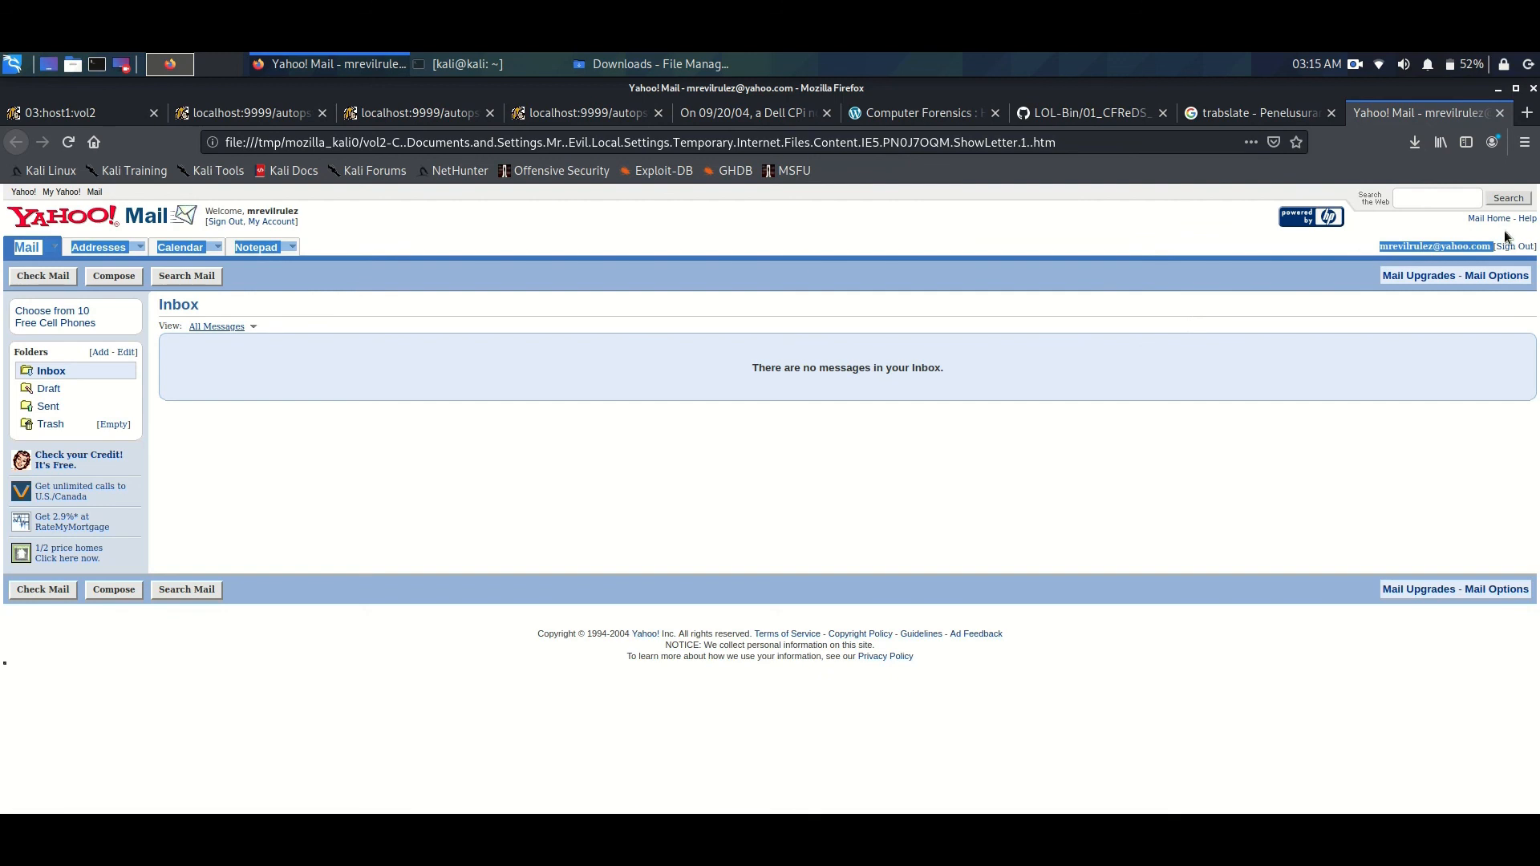
left_click(864, 238)
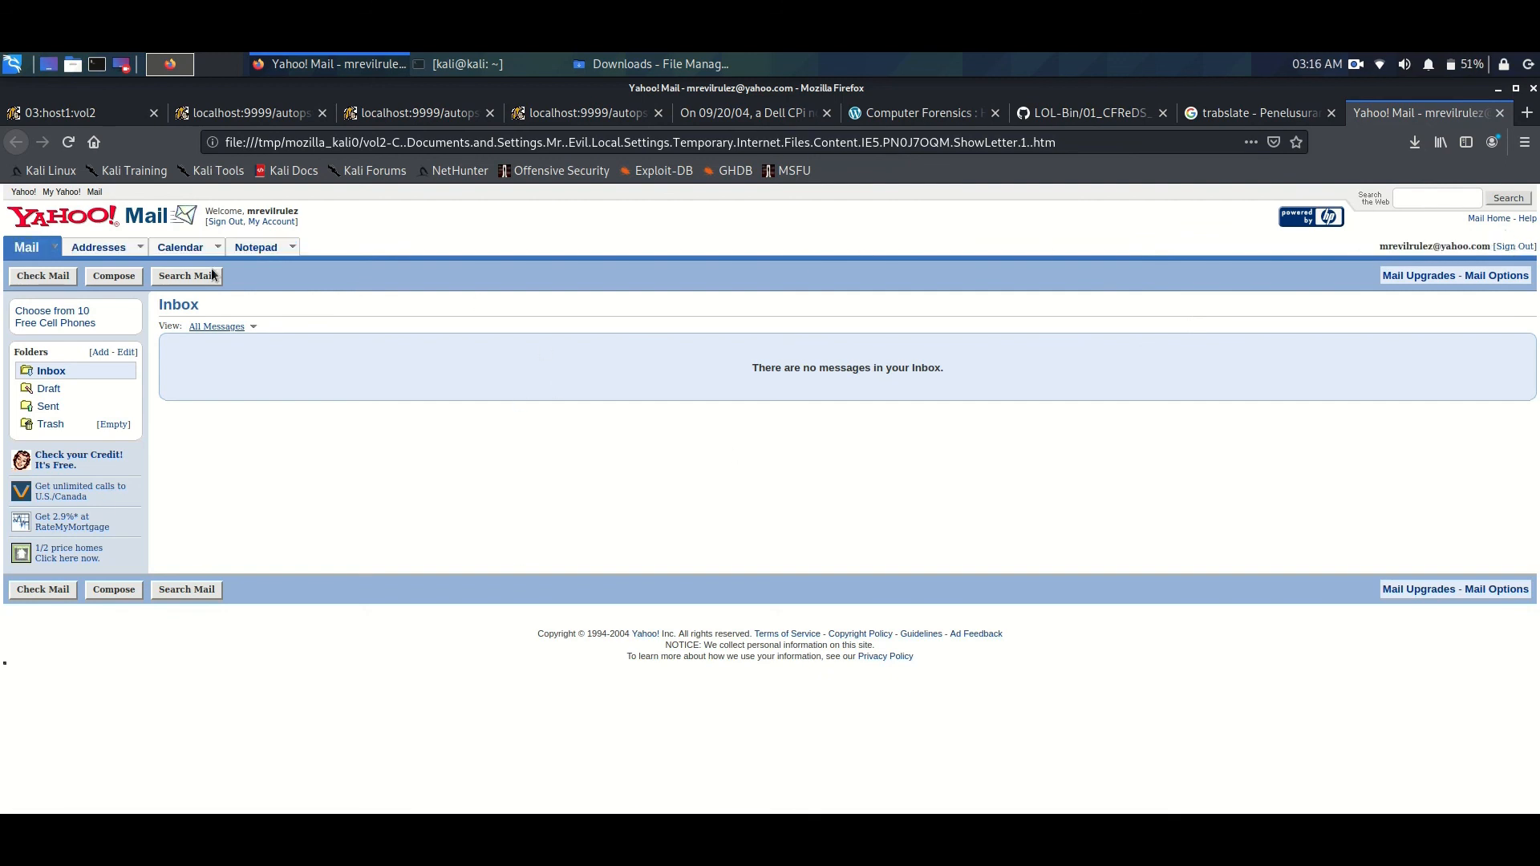
left_click_drag(303, 211, 223, 211)
left_click(343, 230)
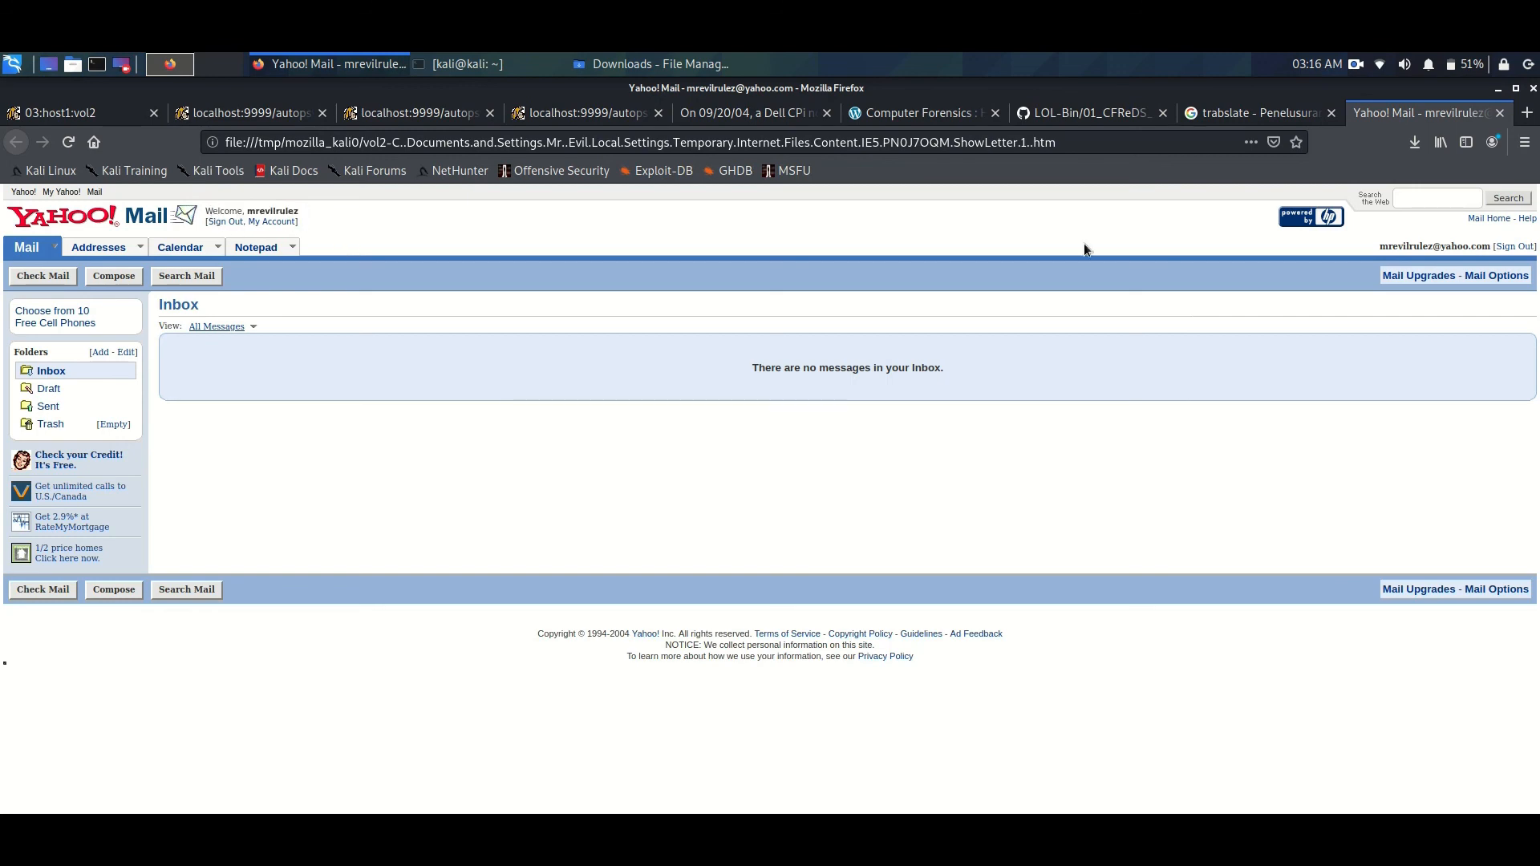